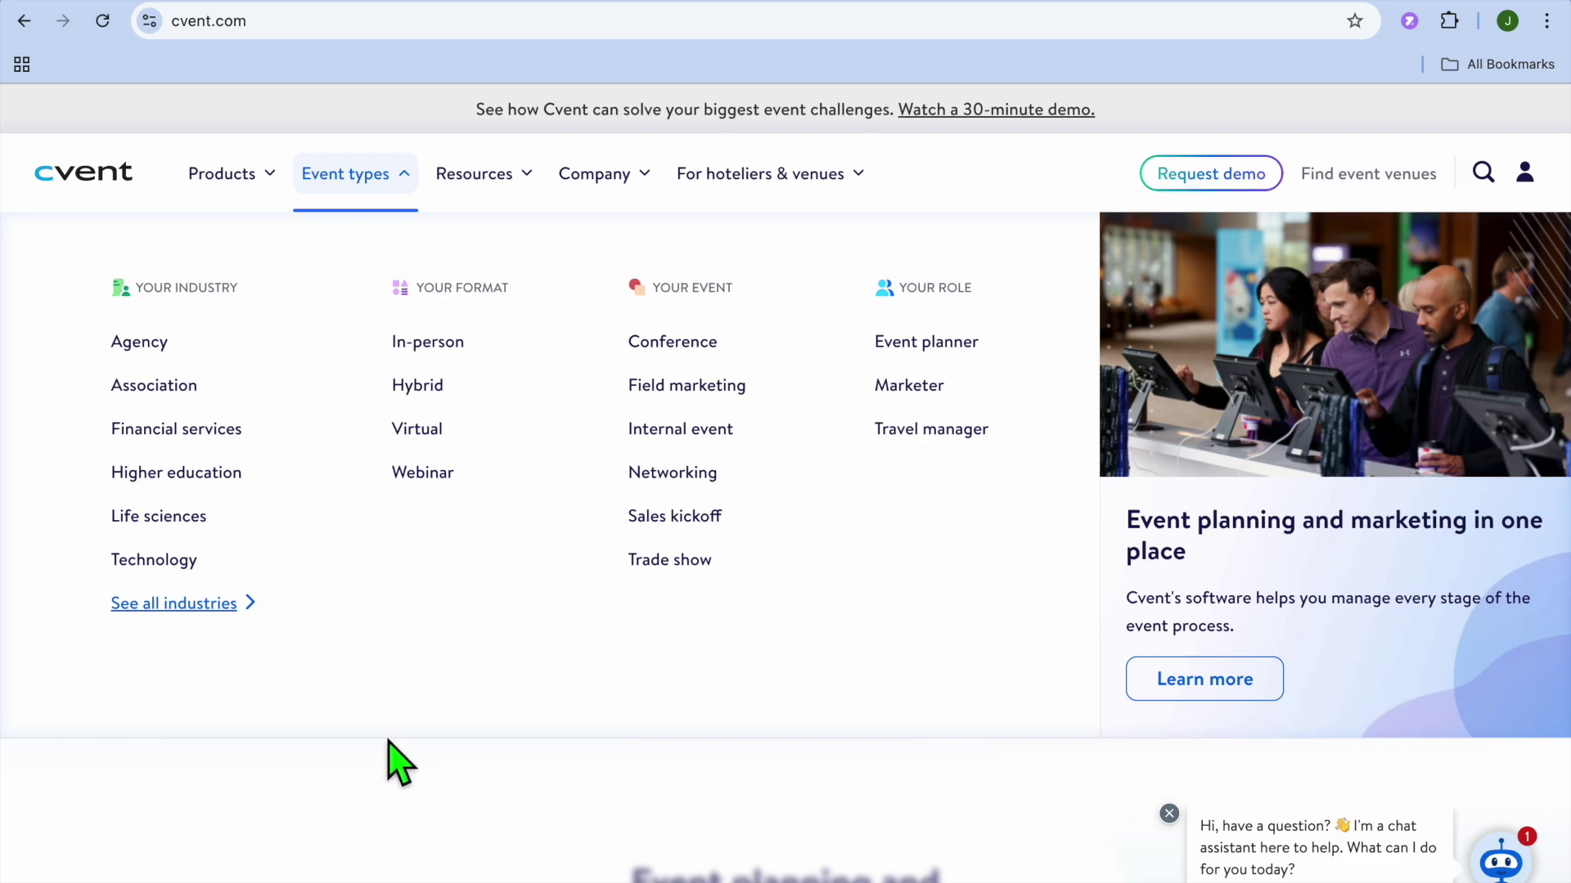
Go to app.cvent.com to reach the trial account's empty Events page
left_click(404, 177)
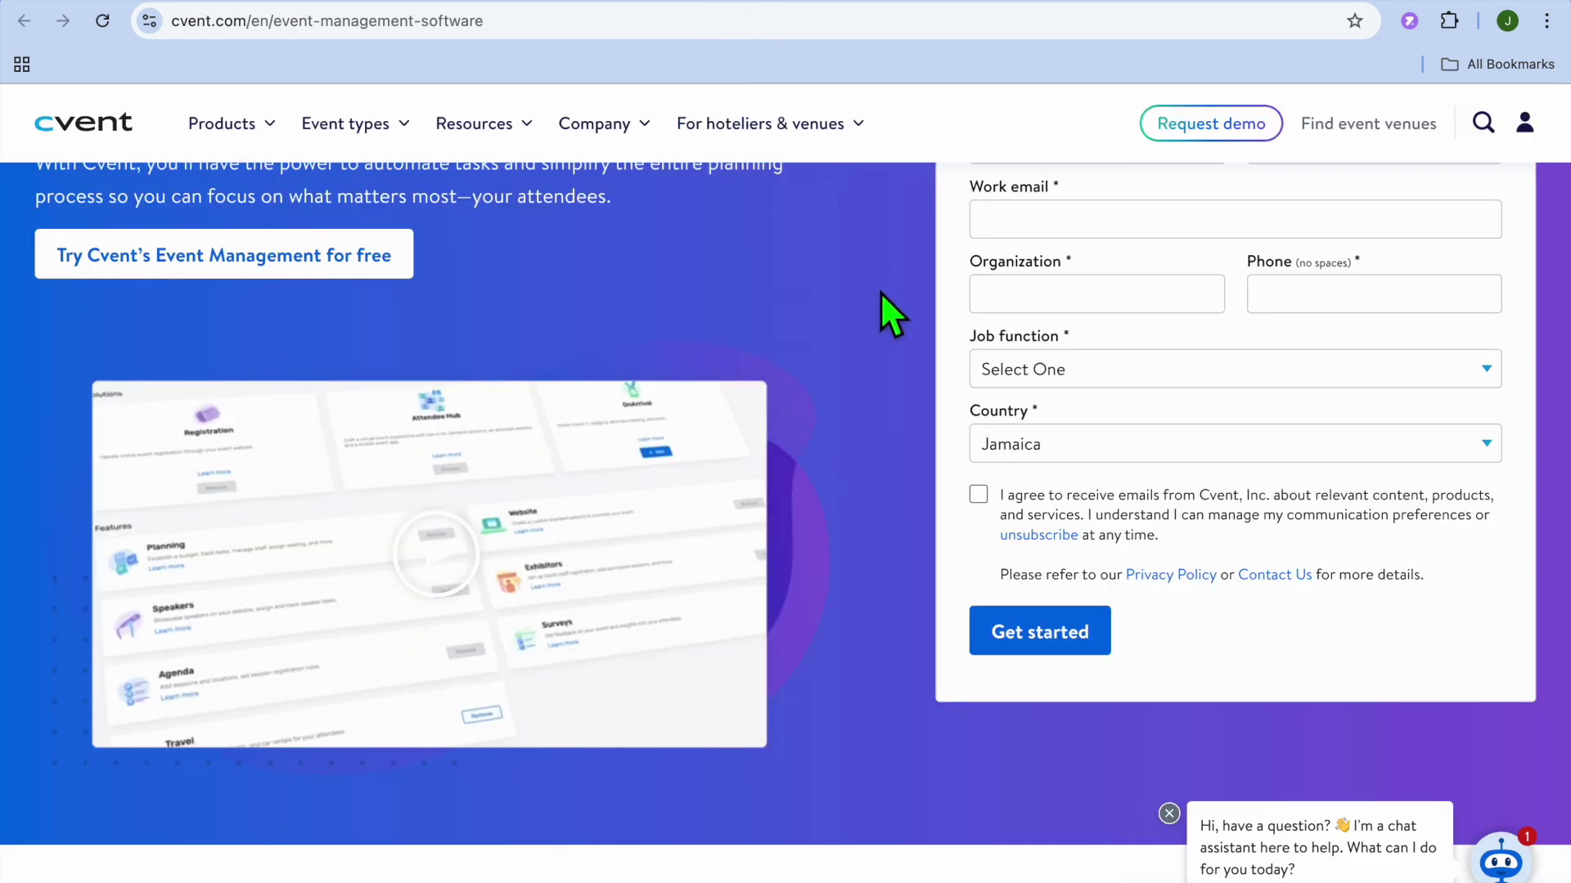
scroll(881, 296, "up", 5)
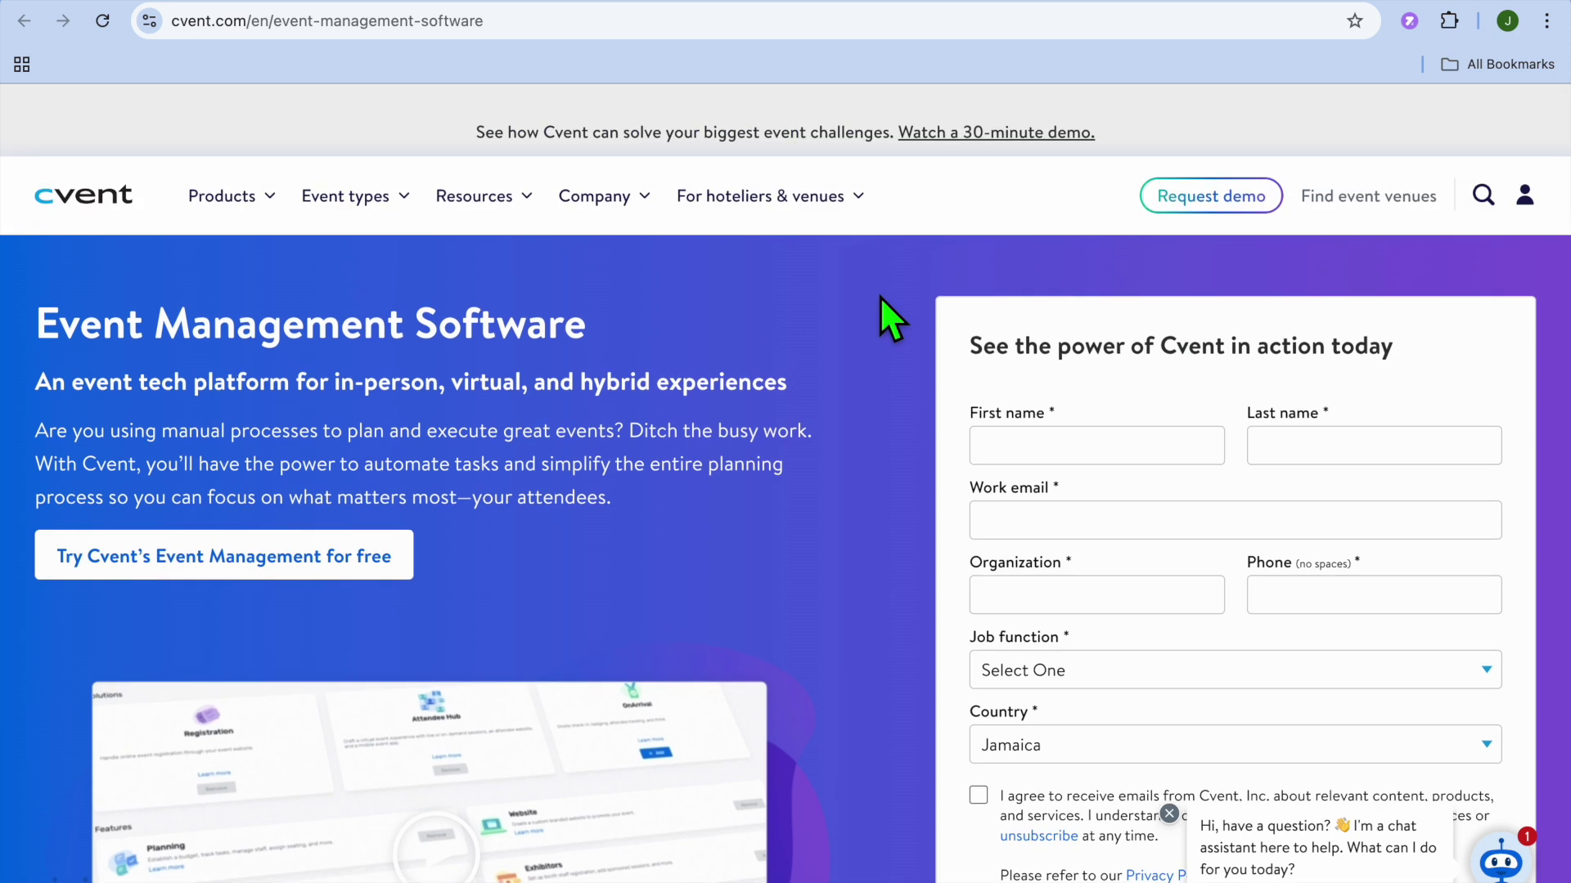
scroll(884, 402, "down", 1)
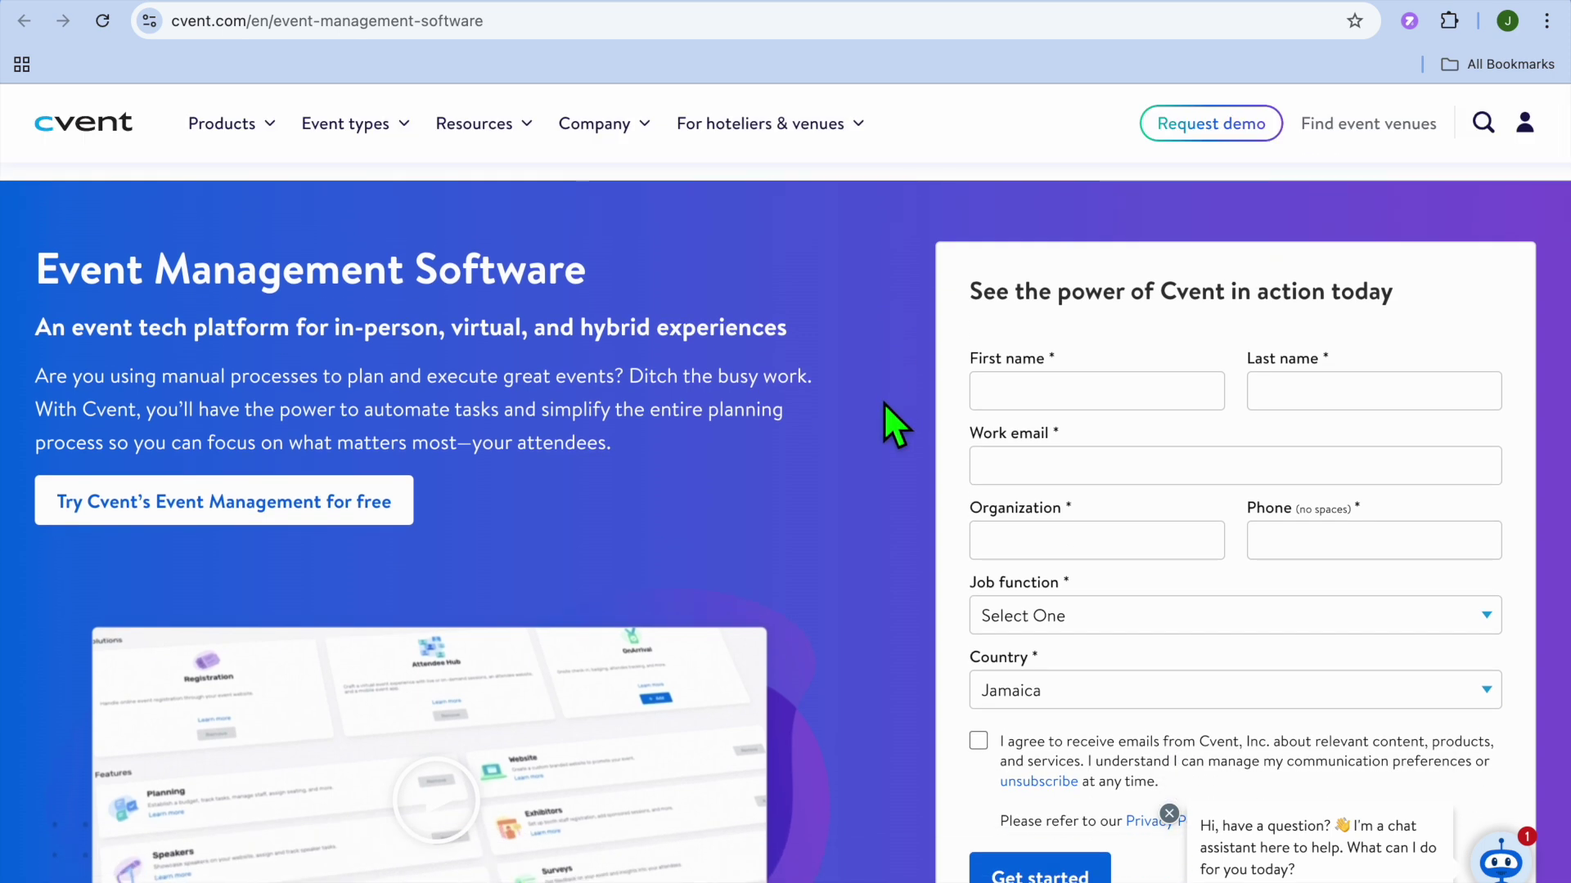
scroll(883, 402, "down", 2)
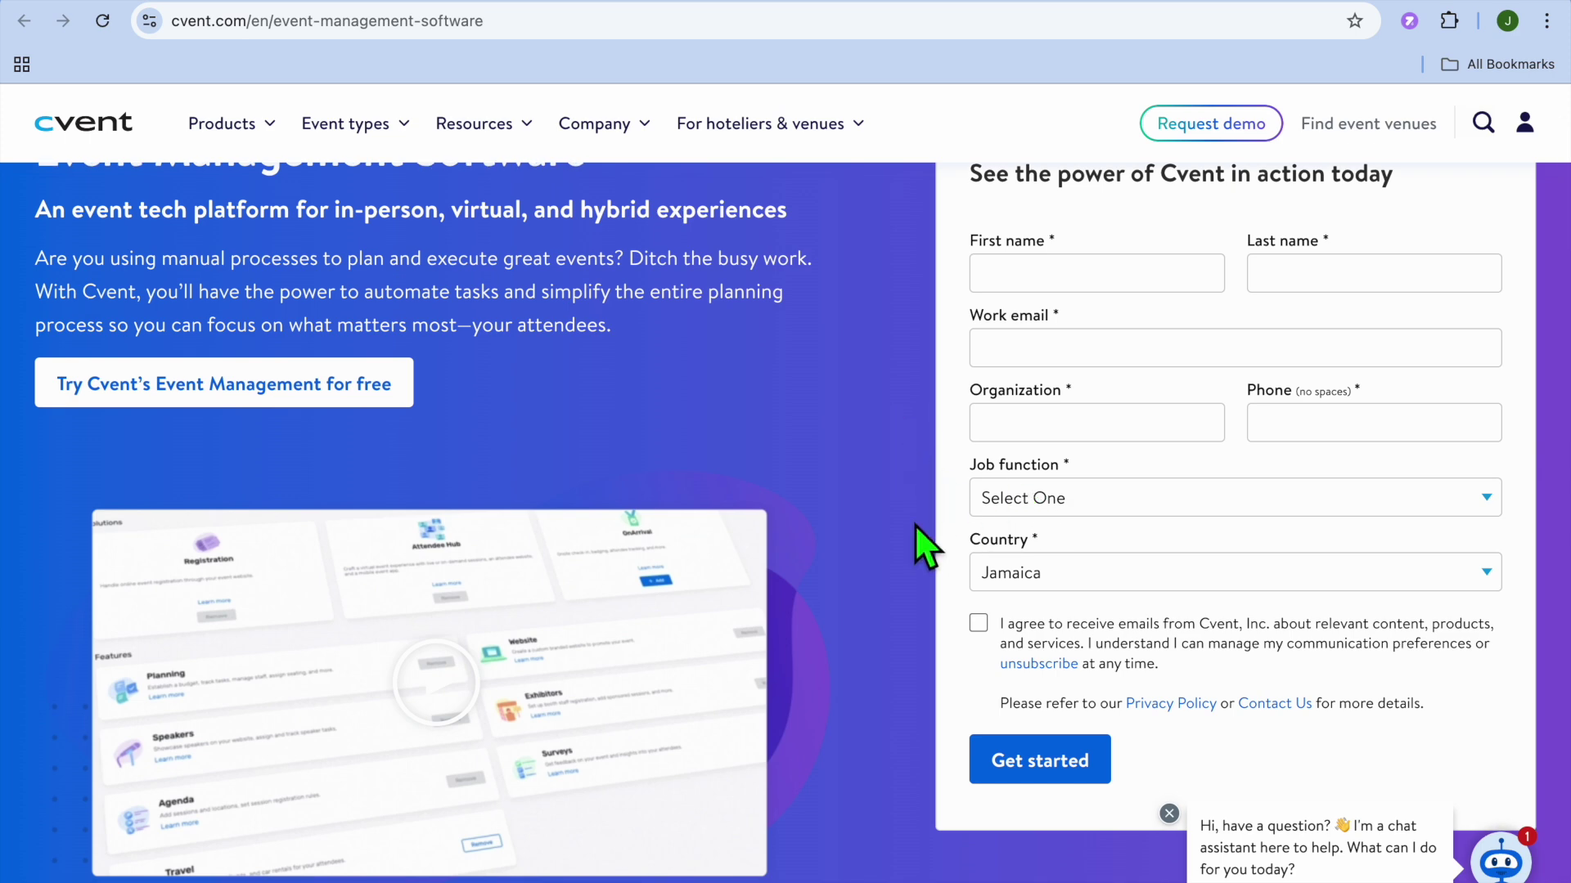
left_click(947, 2)
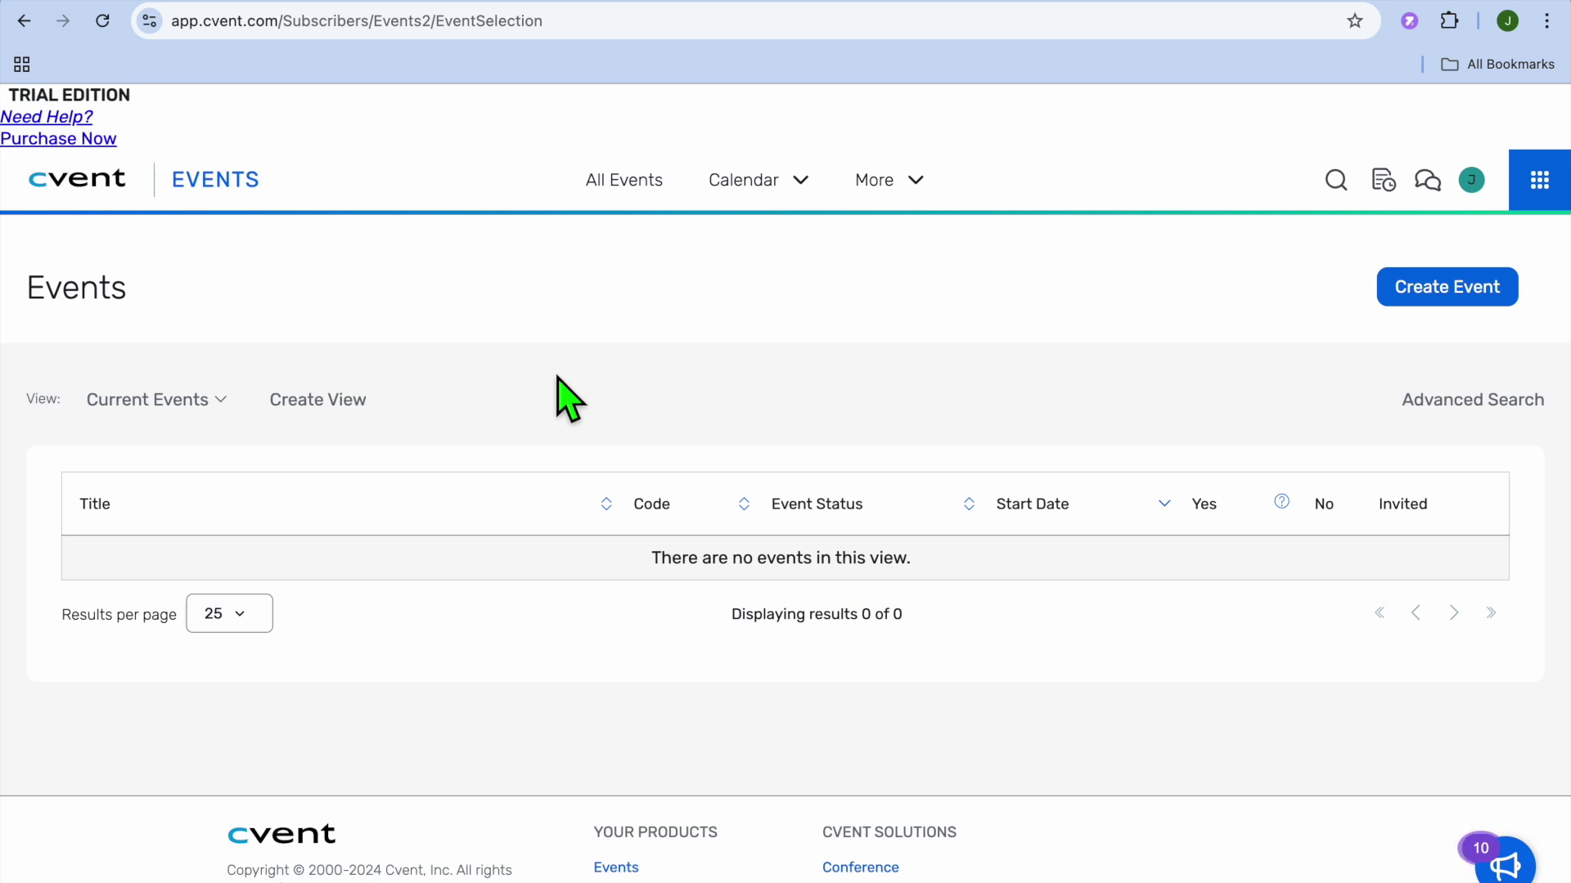
Create a new event with the Start fresh option, without a template
left_click(1407, 301)
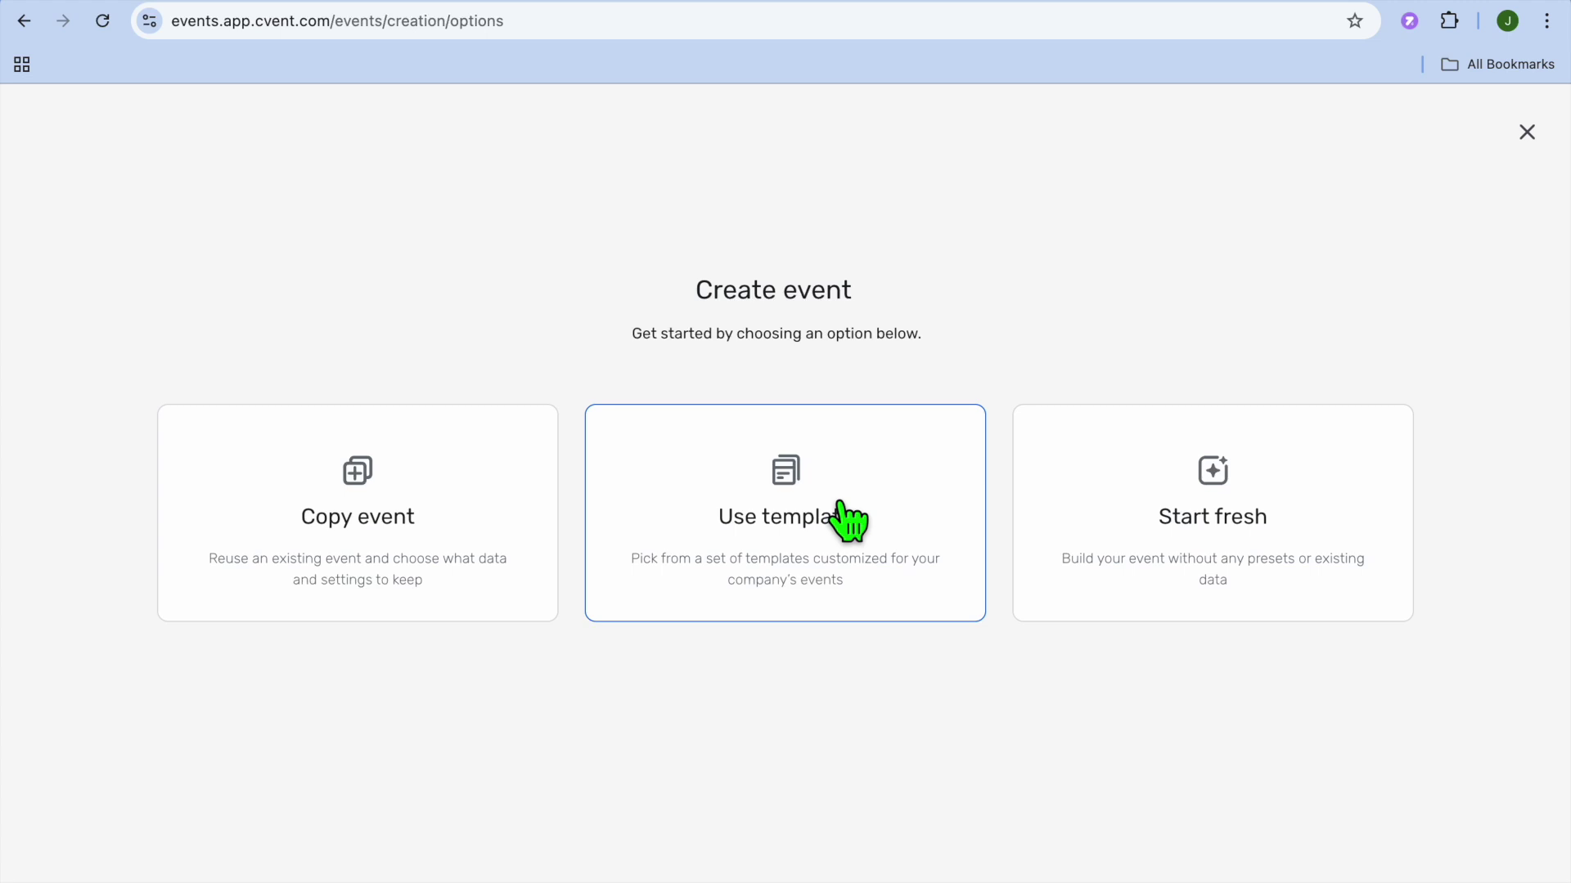
left_click(1221, 479)
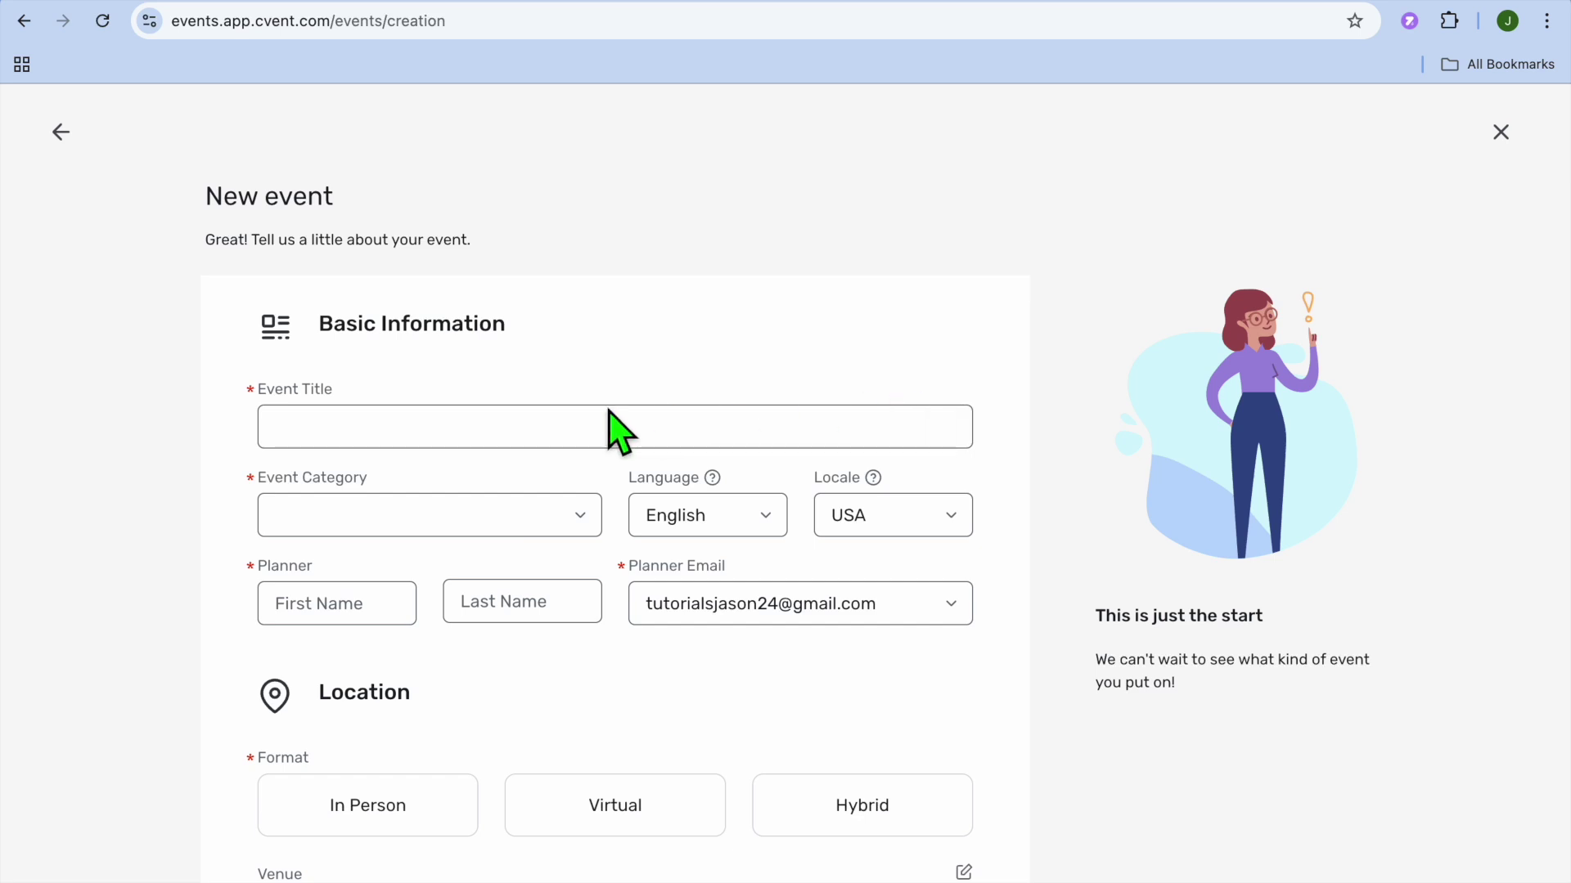
scroll(430, 445, "down", 1)
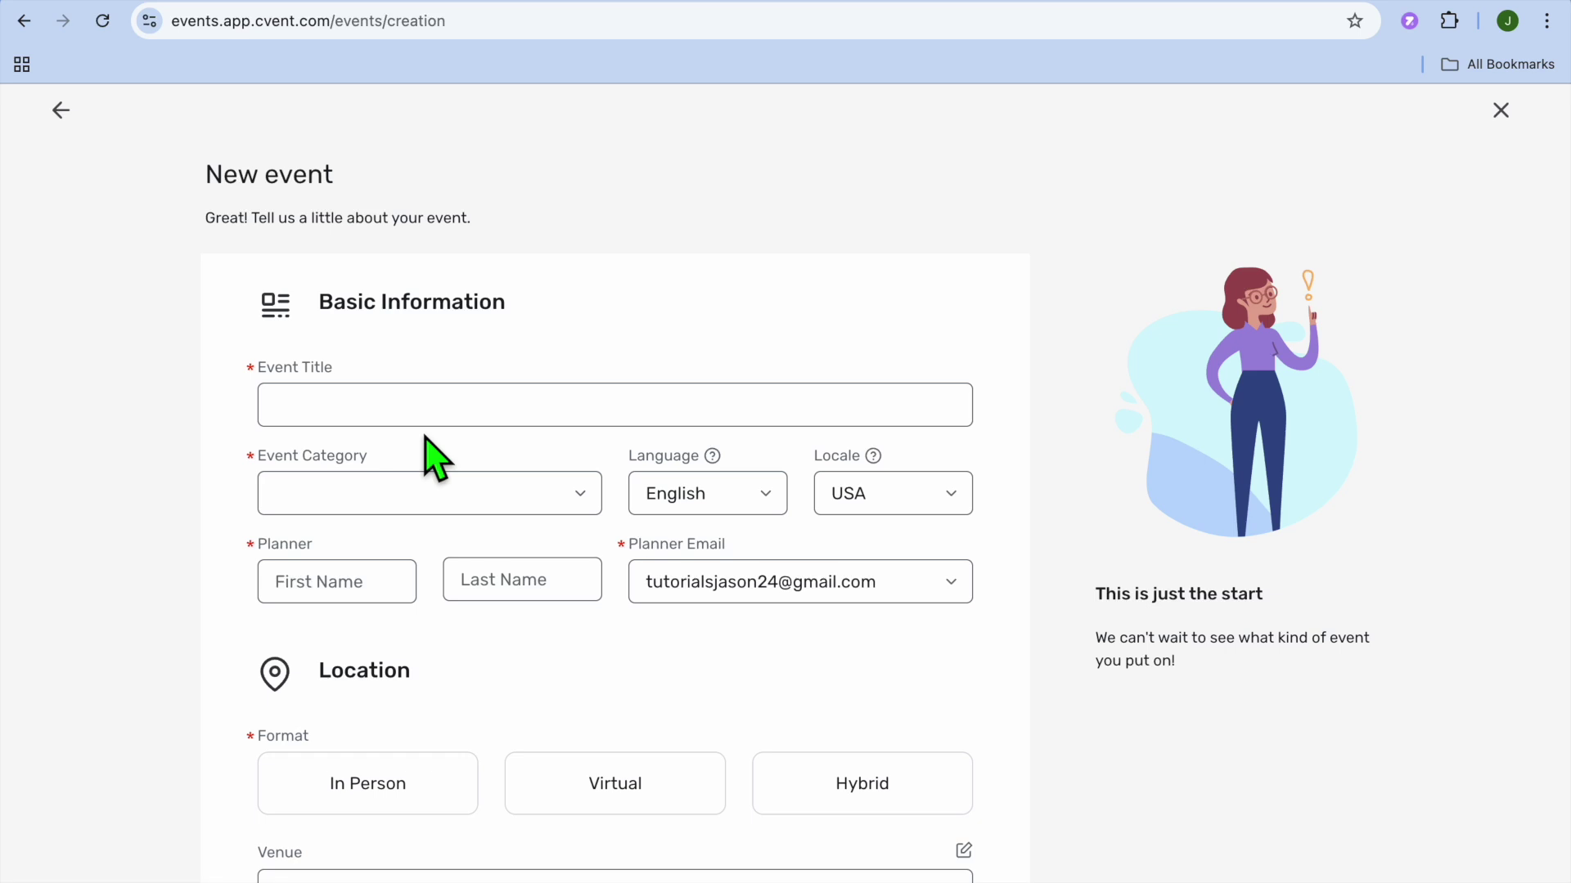
Title the event 'test event', set category Meeting, and autofill the planner's first and last name
left_click(406, 423)
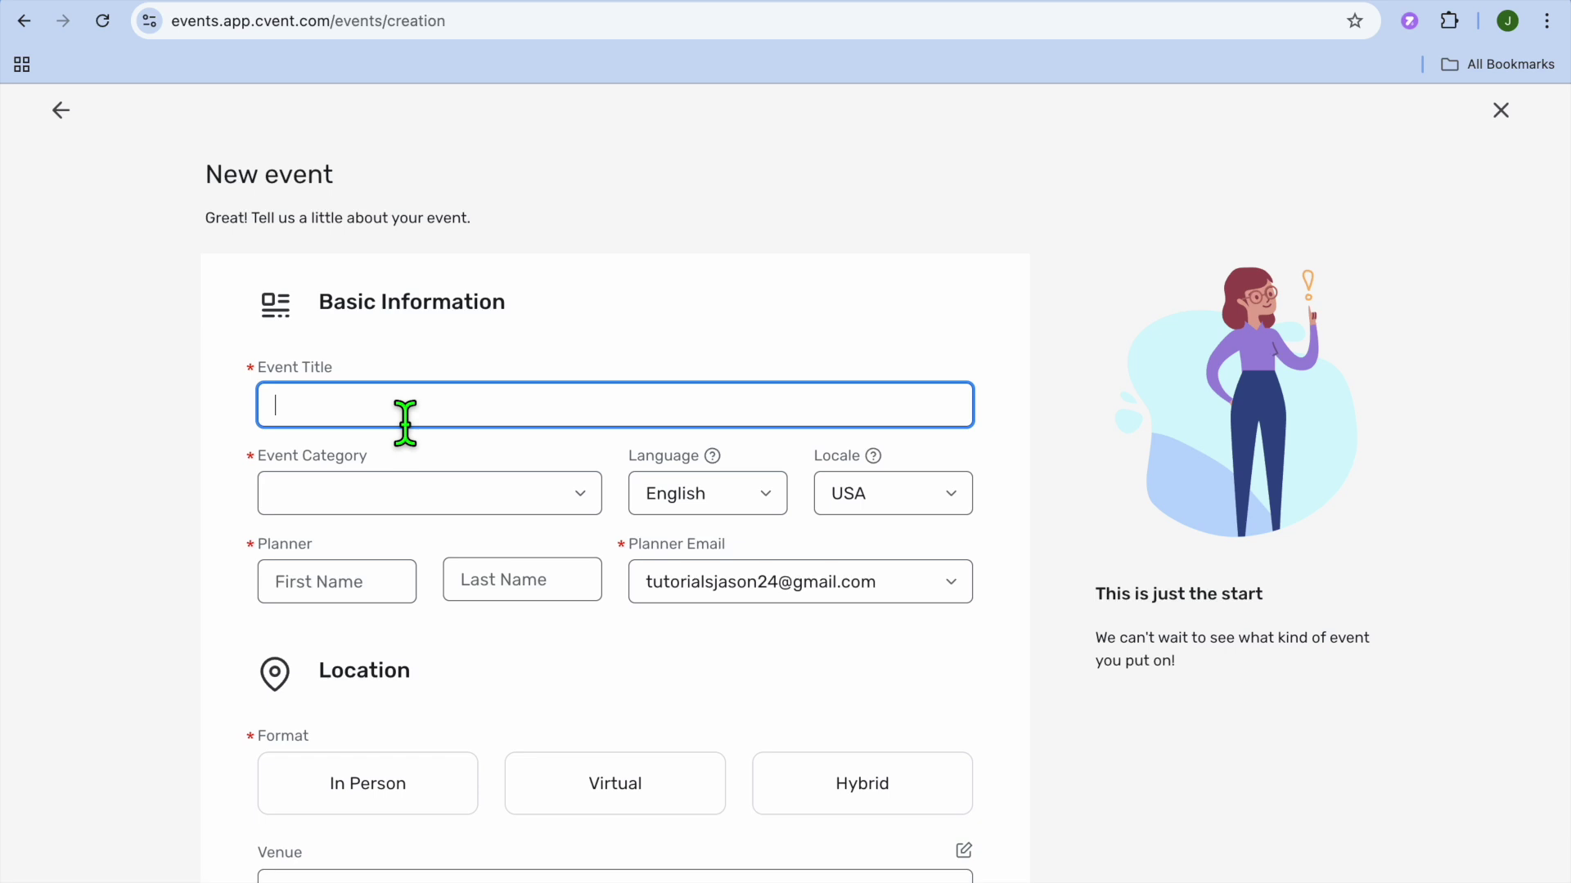
type("test event")
left_click(431, 508)
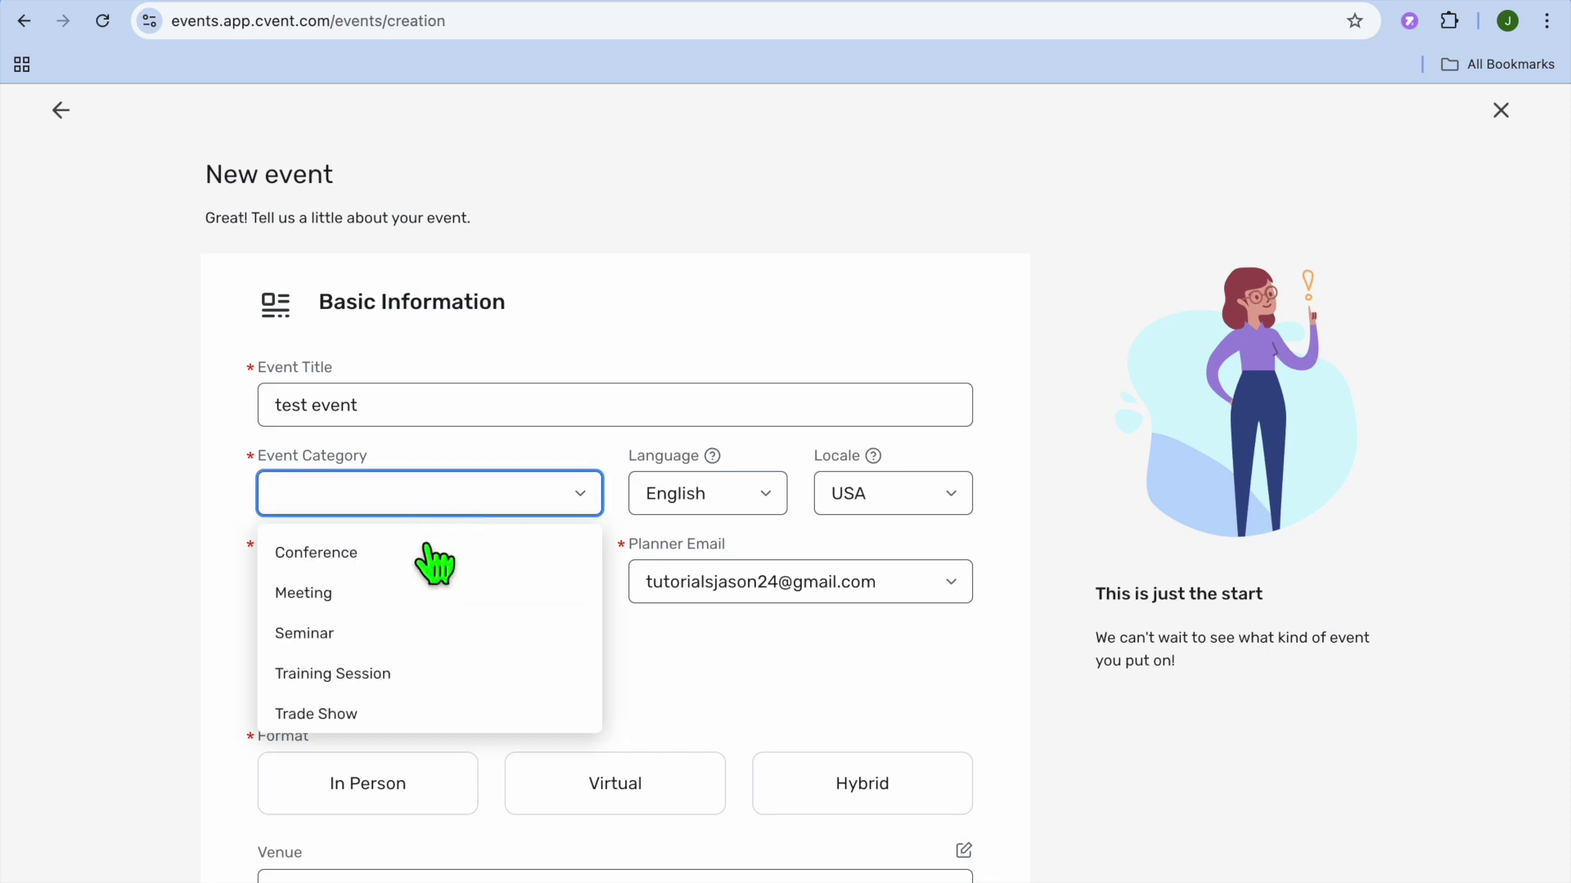
scroll(435, 563, "down", 4)
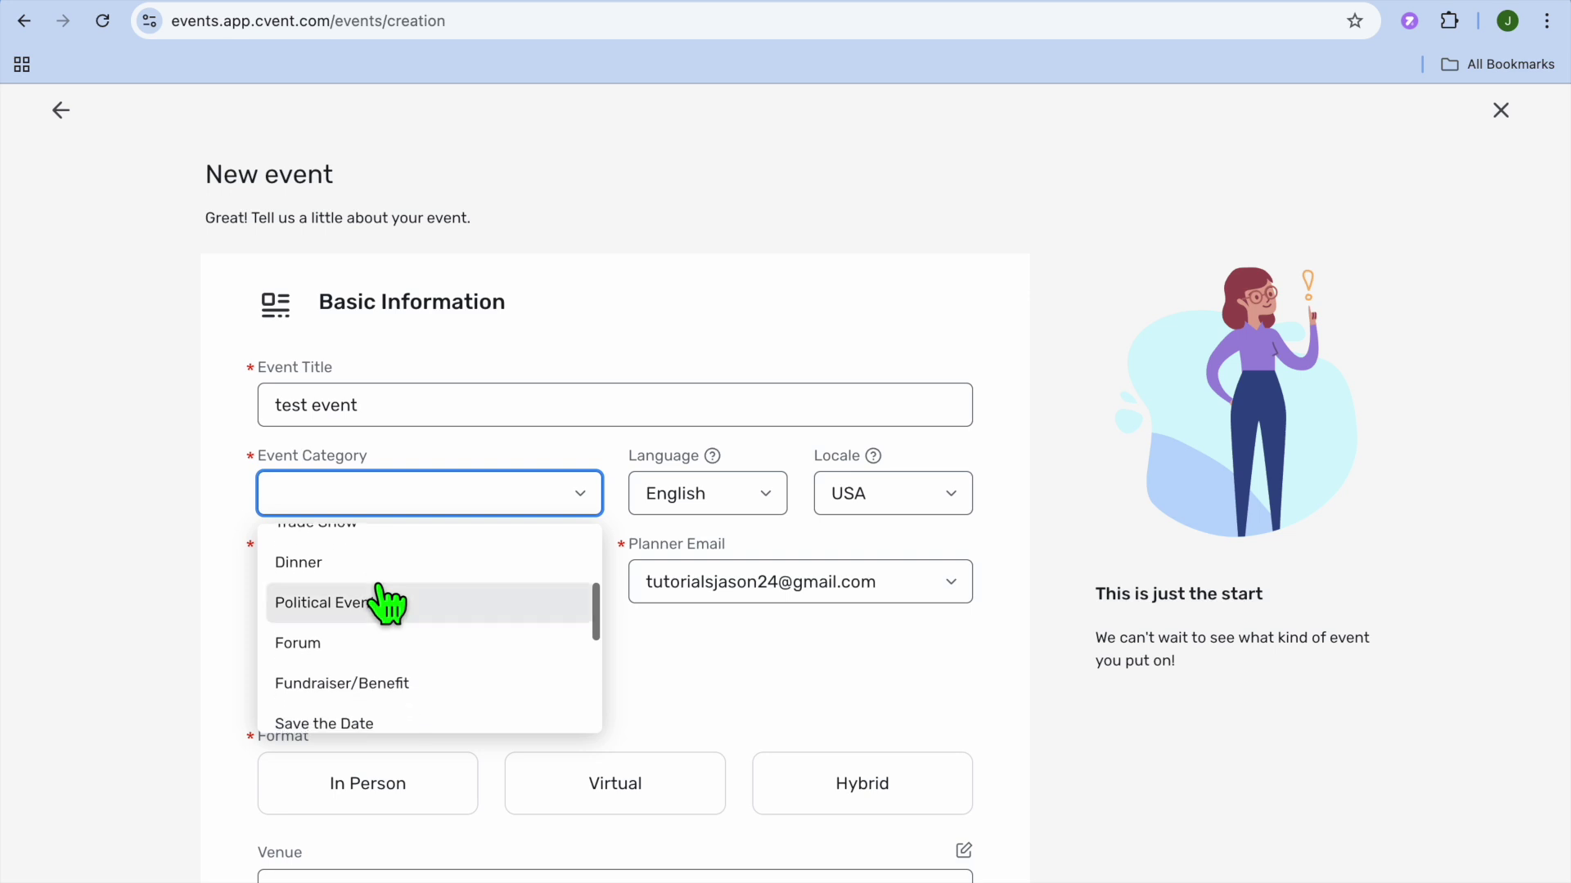
scroll(385, 603, "up", 4)
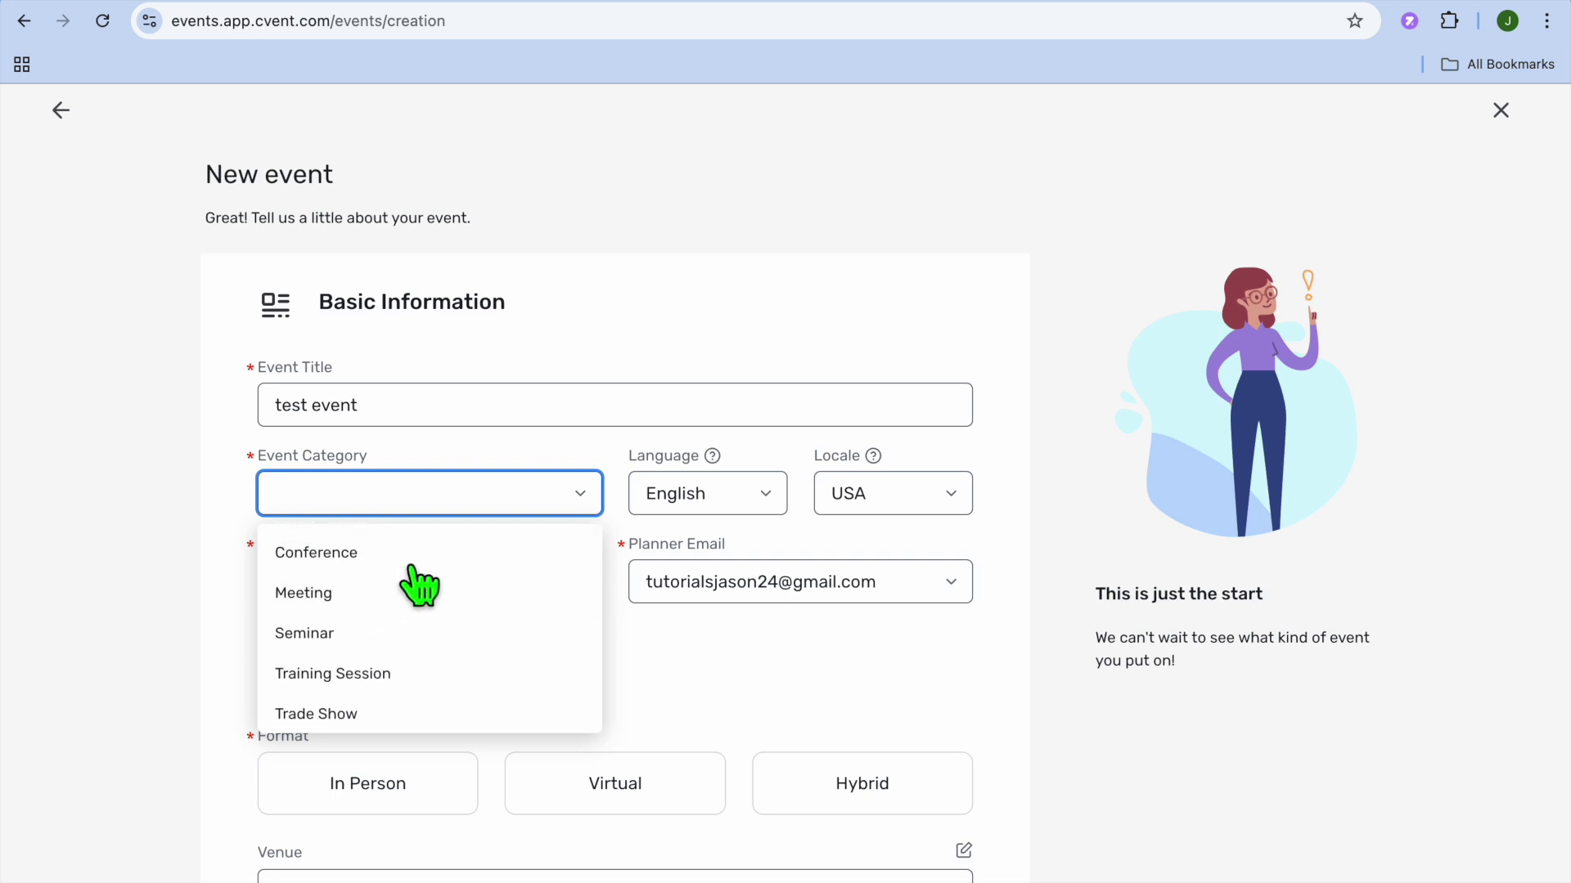
left_click(374, 595)
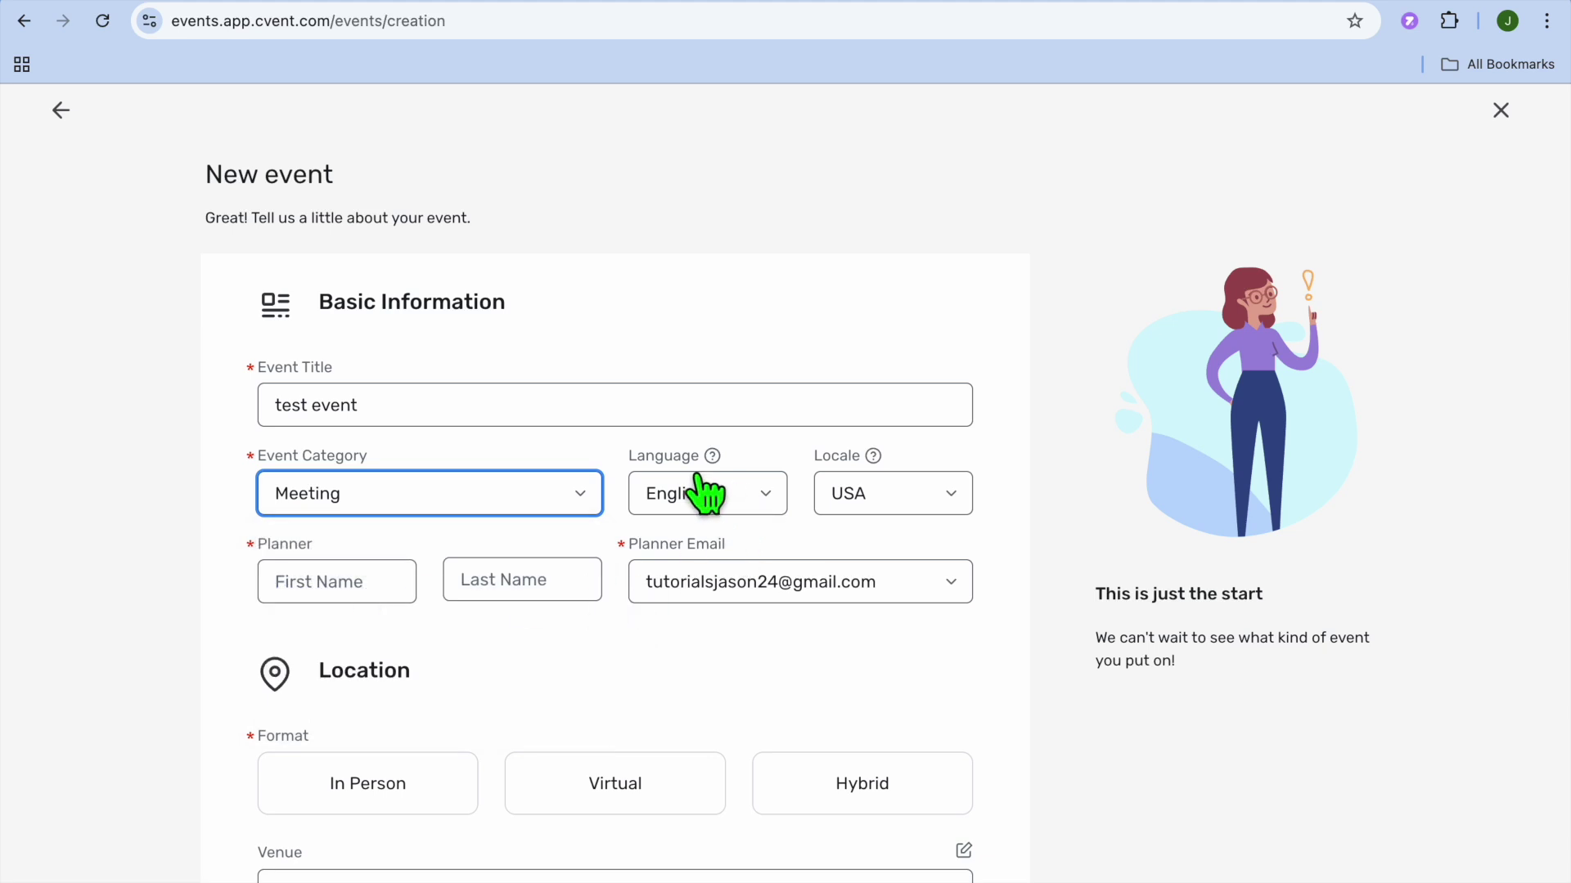
left_click(343, 581)
left_click(431, 654)
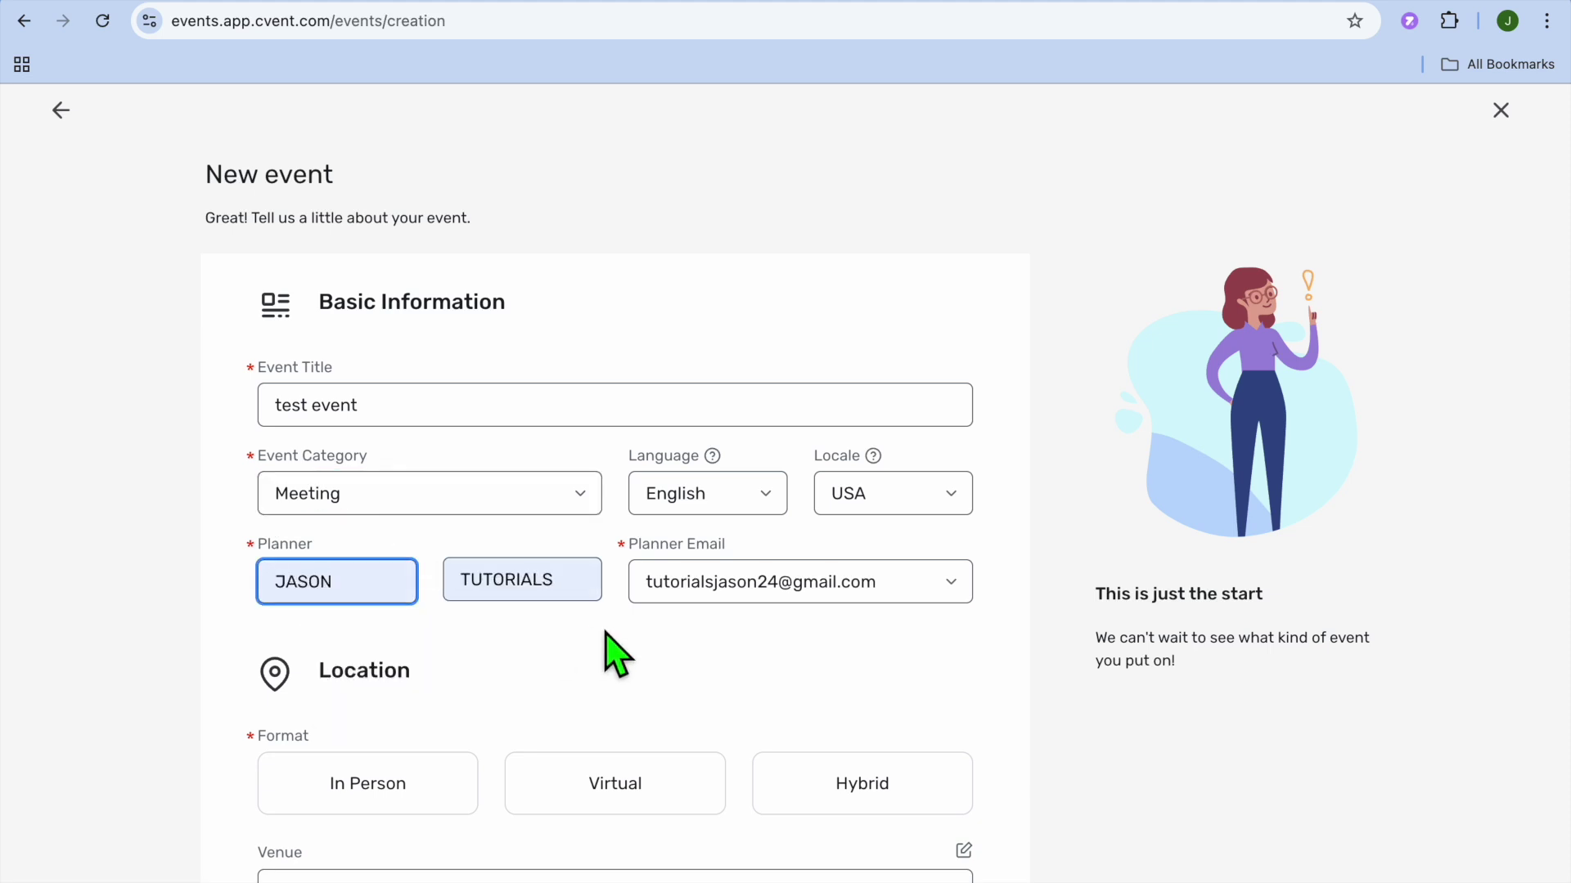
Make the event Virtual on 9 December 2024 starting 6:00 PM, and create it
scroll(689, 669, "down", 5)
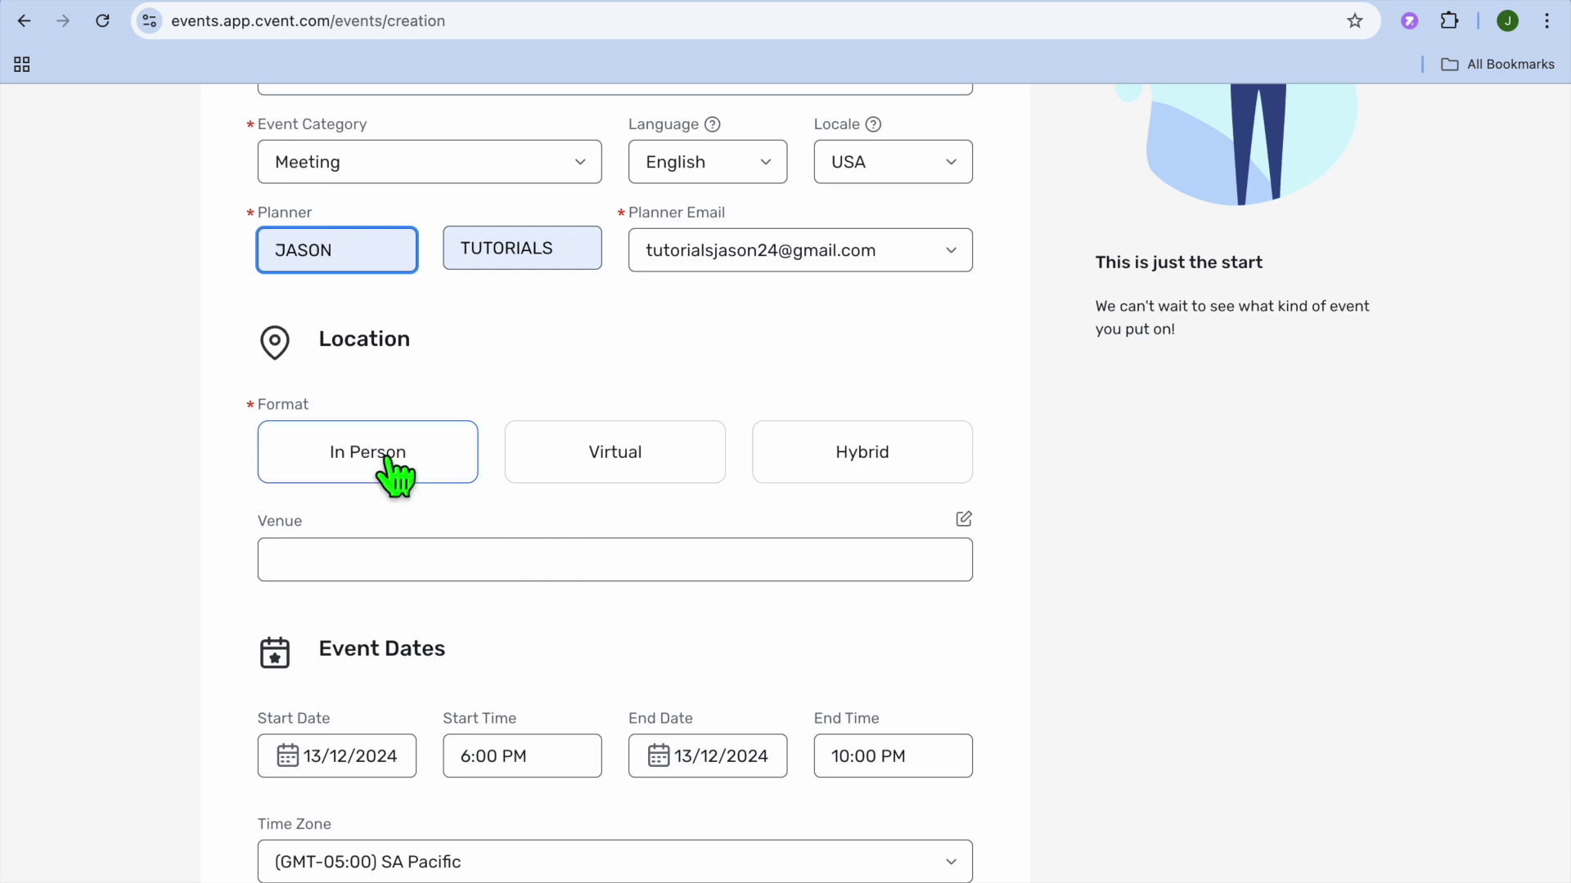
left_click(622, 457)
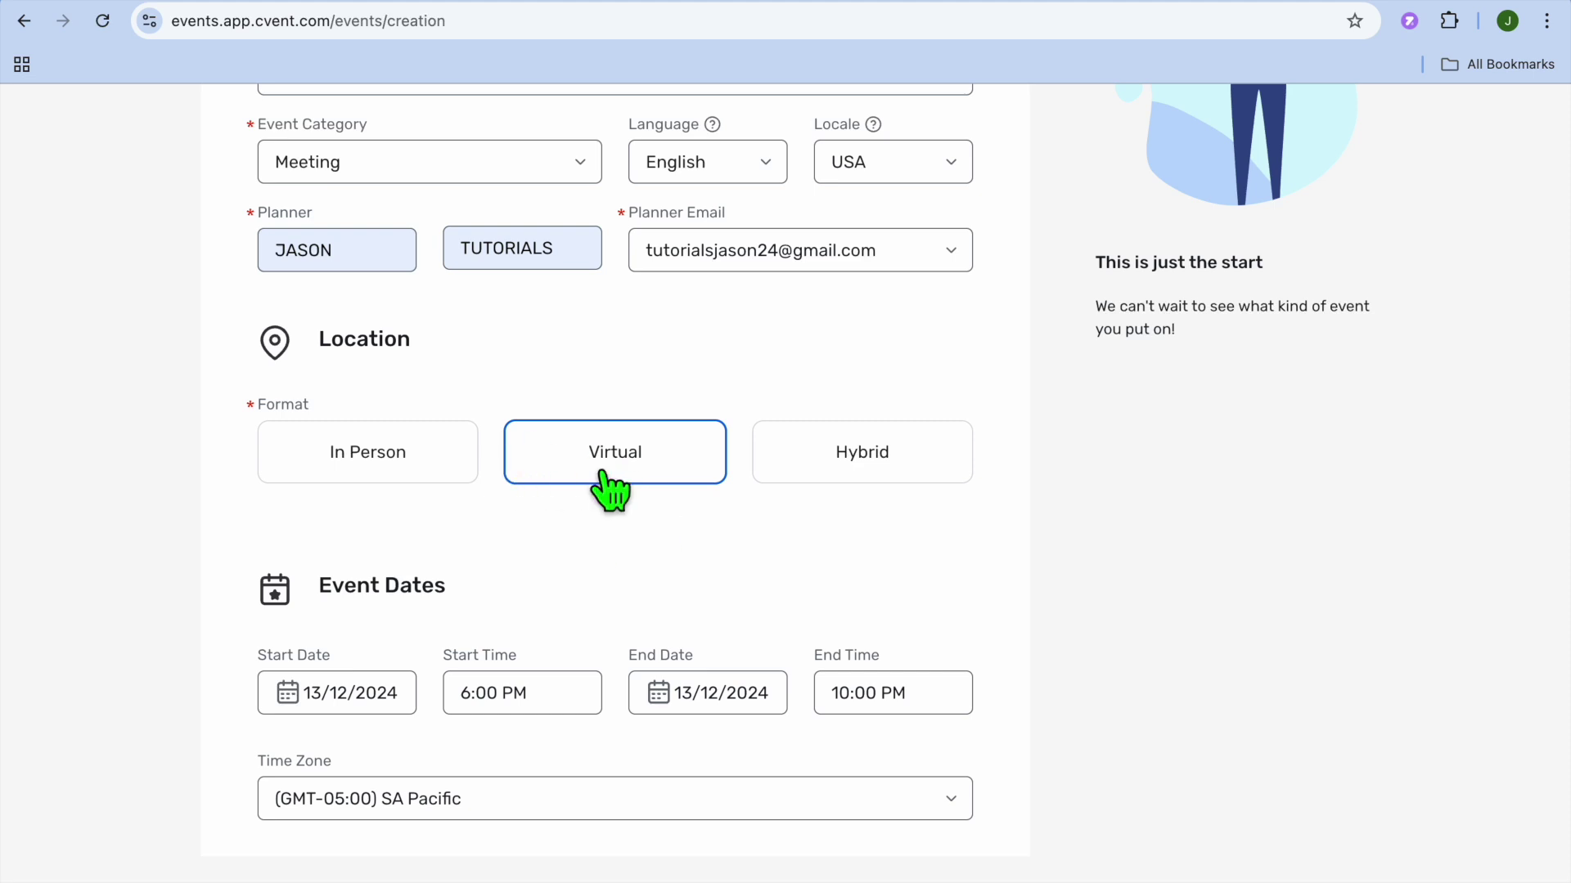
scroll(661, 556, "down", 3)
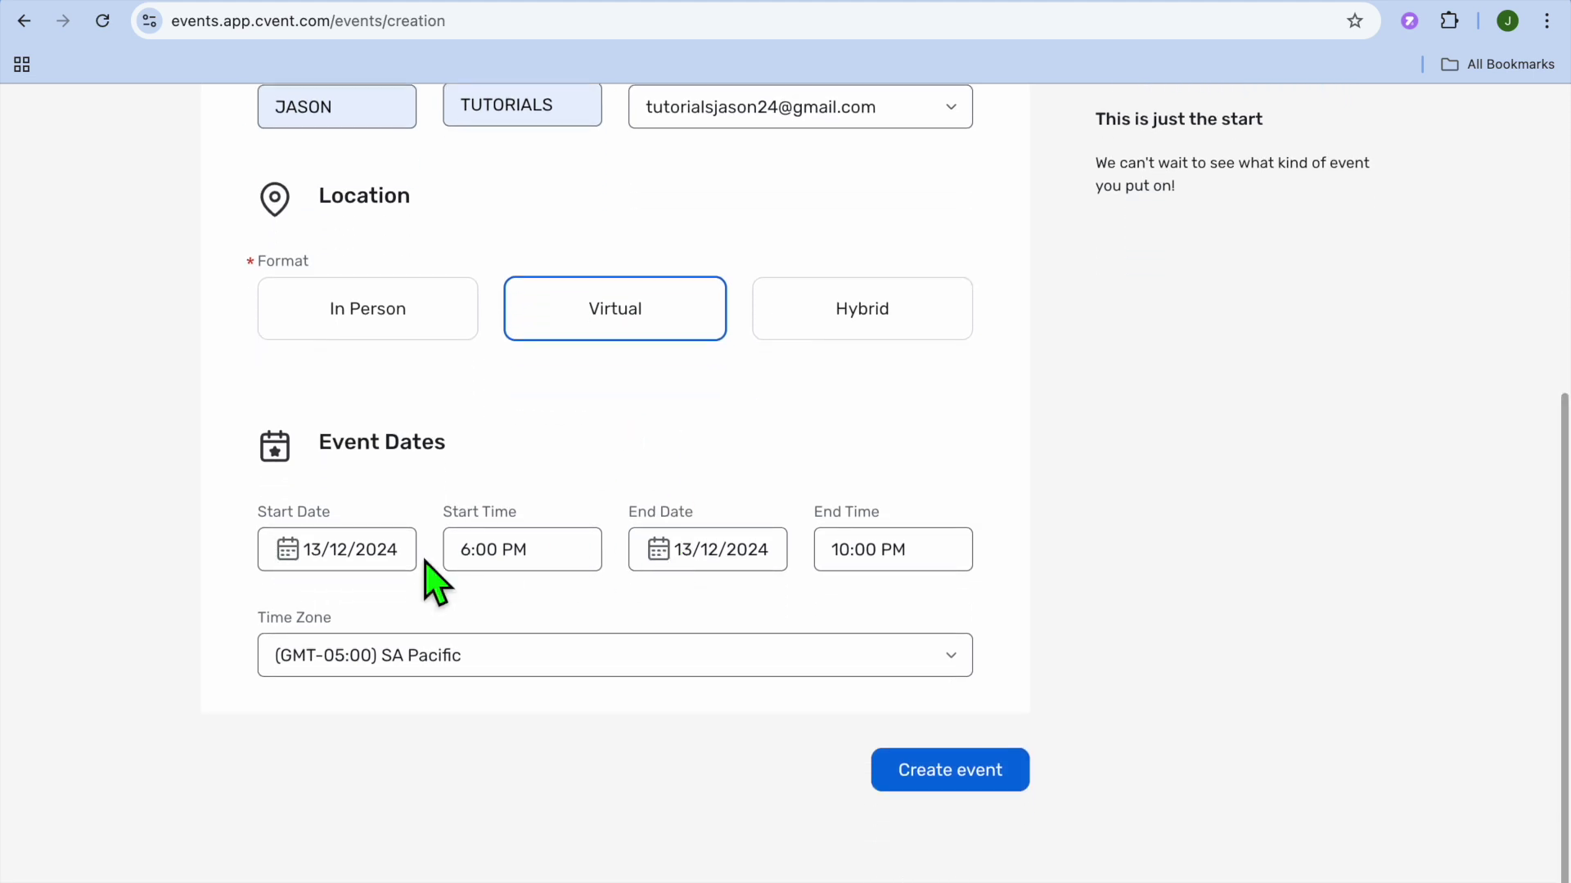
left_click(368, 552)
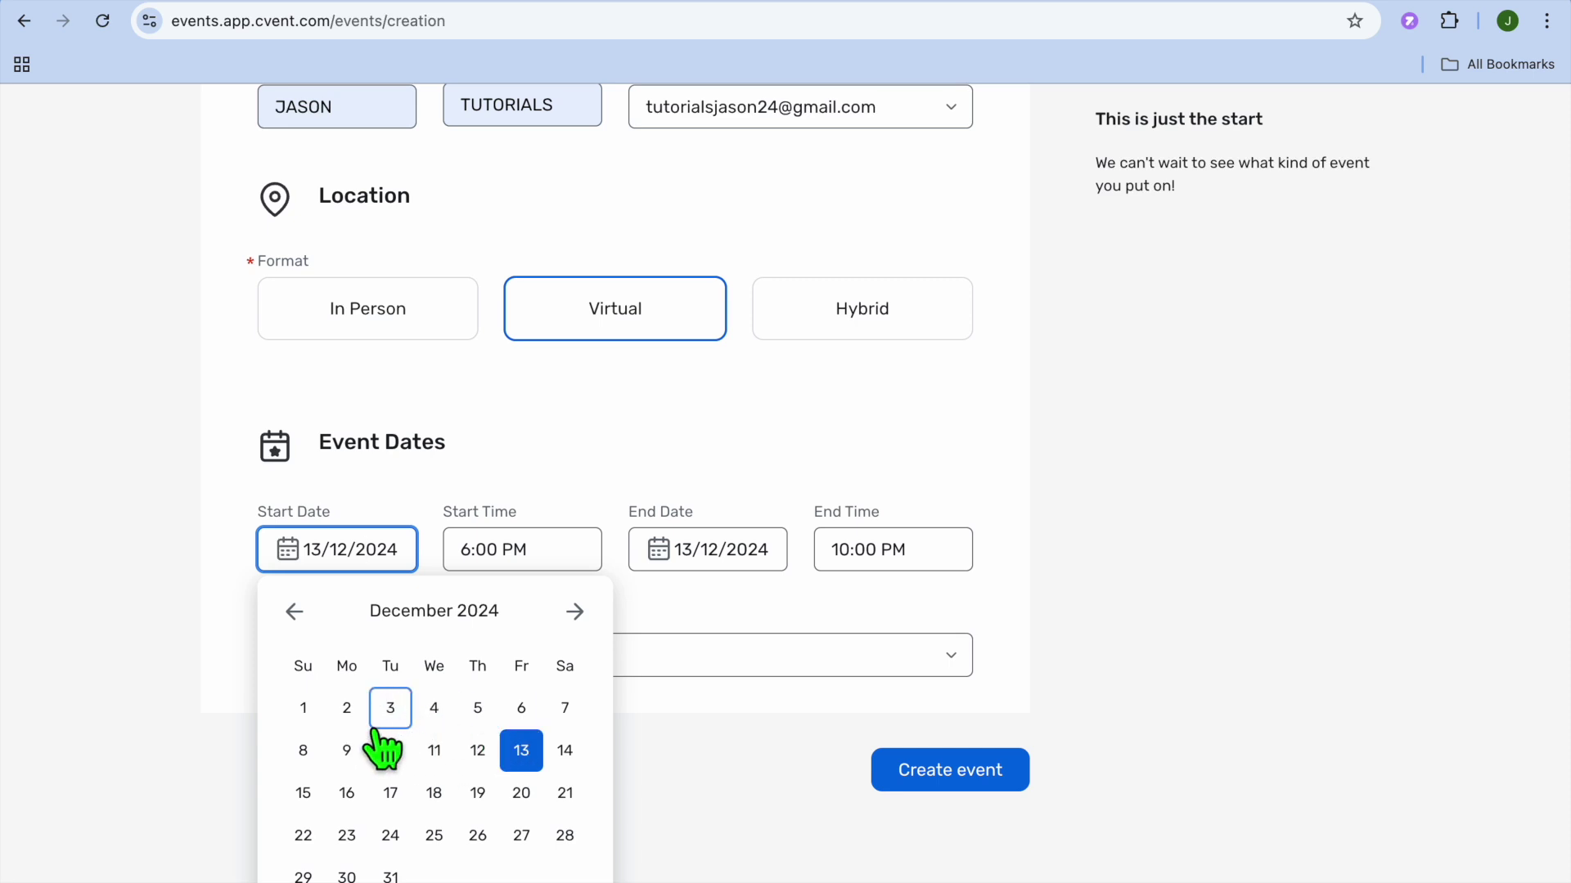
left_click(347, 751)
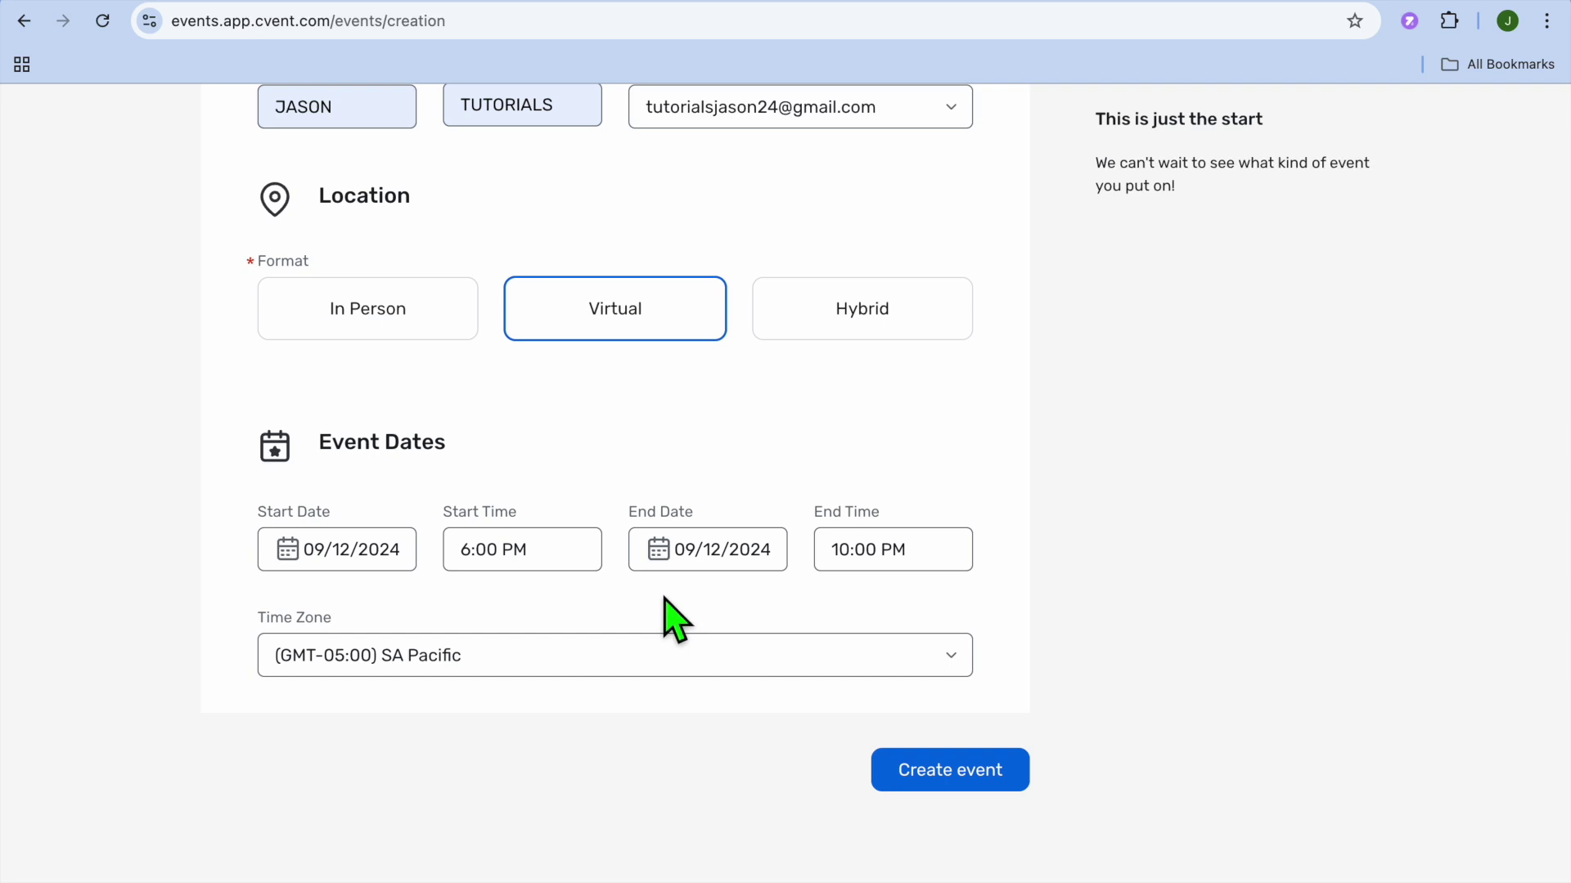
left_click(530, 563)
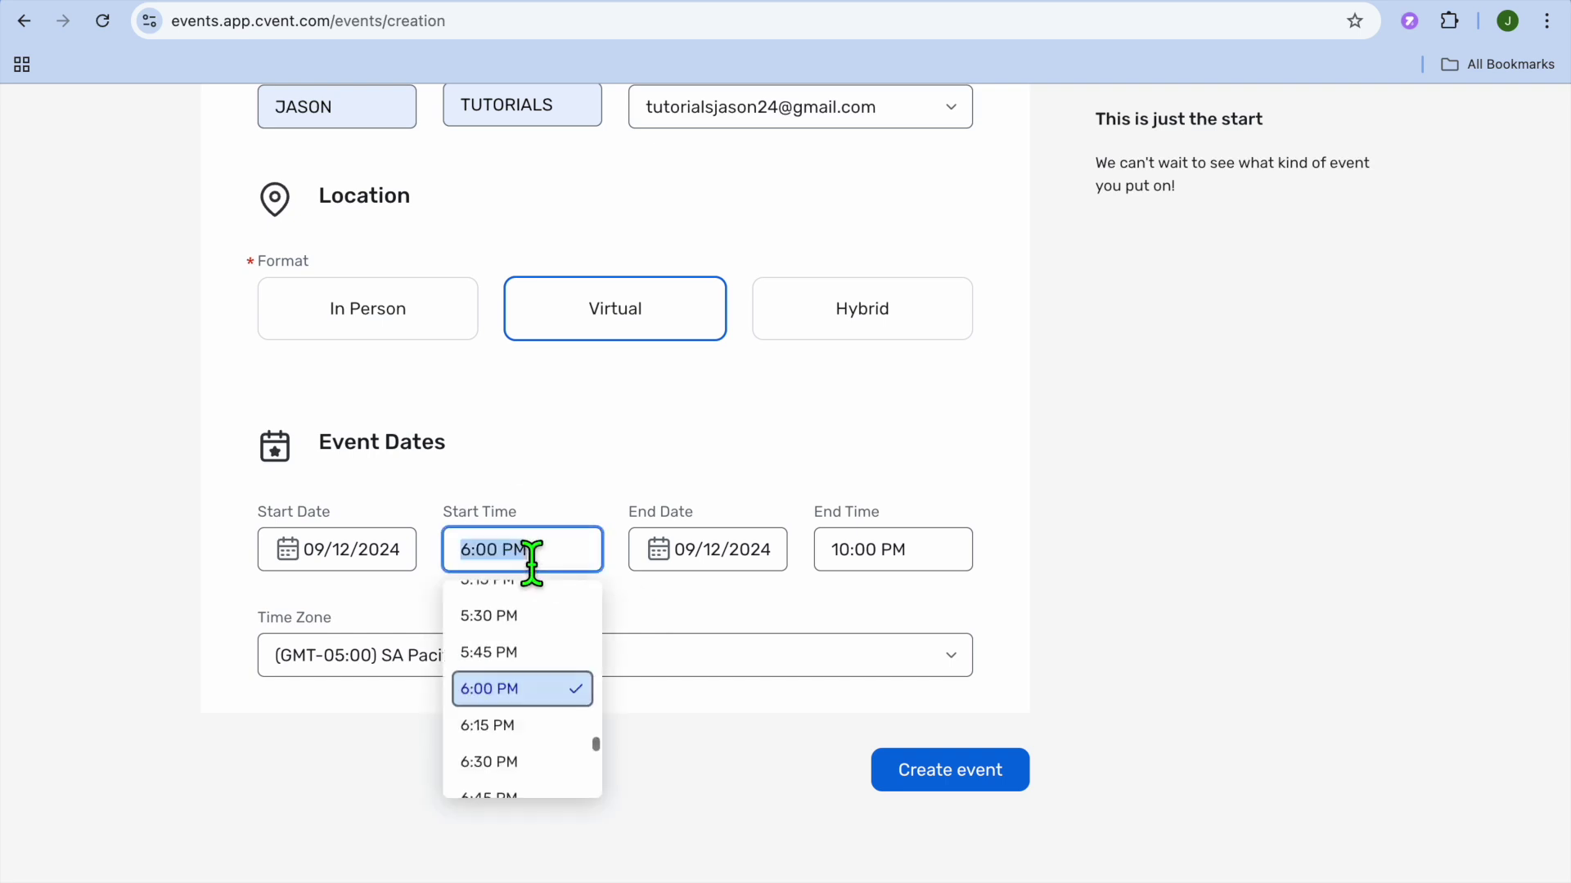
left_click(665, 626)
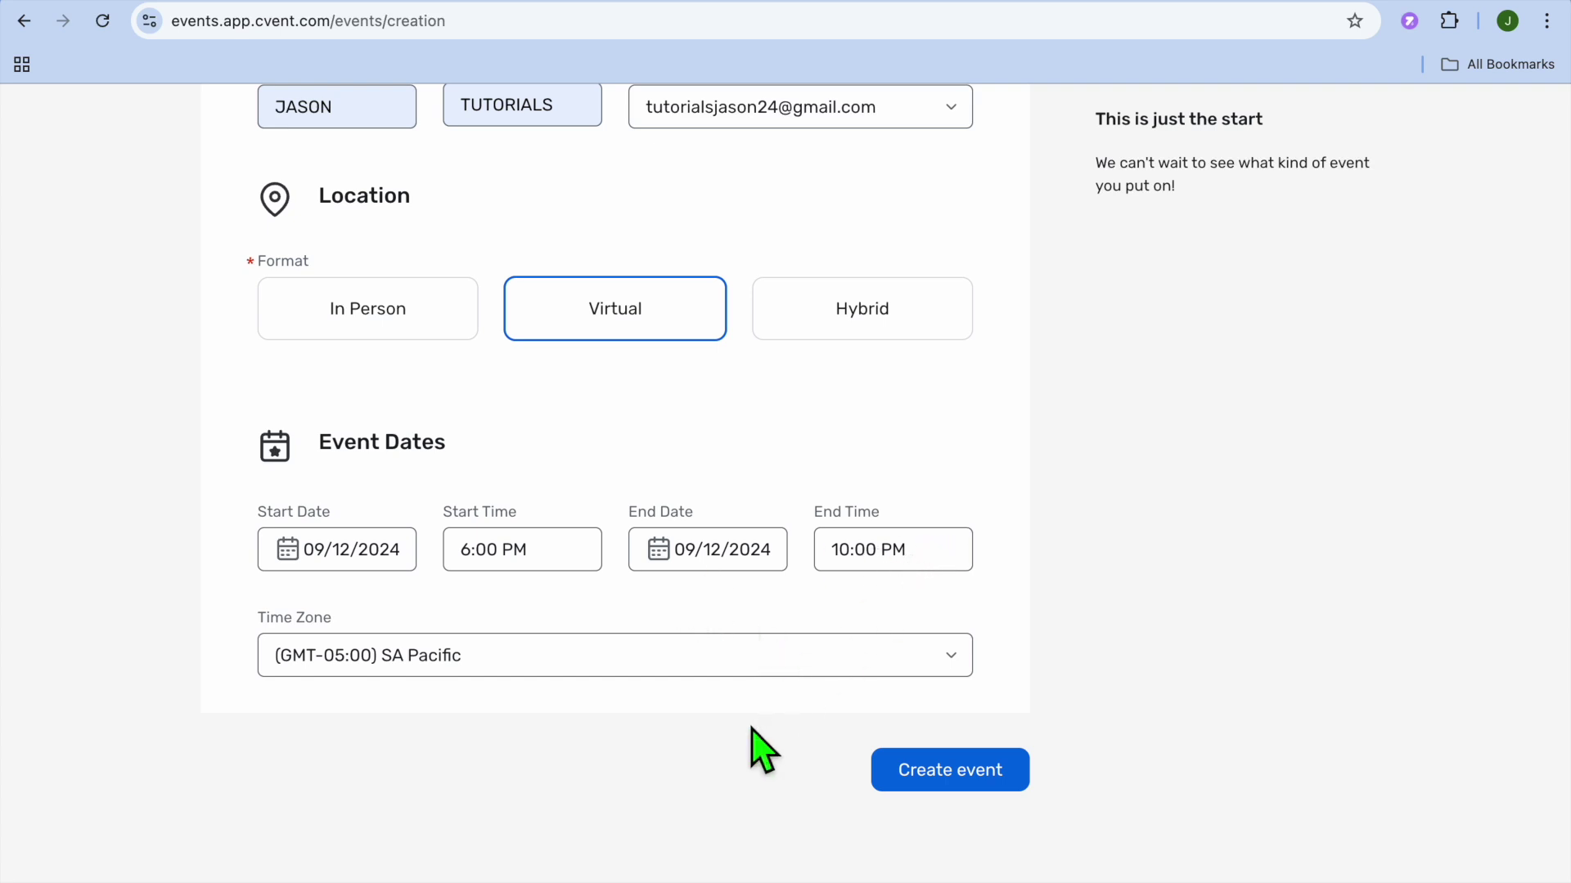
left_click(949, 777)
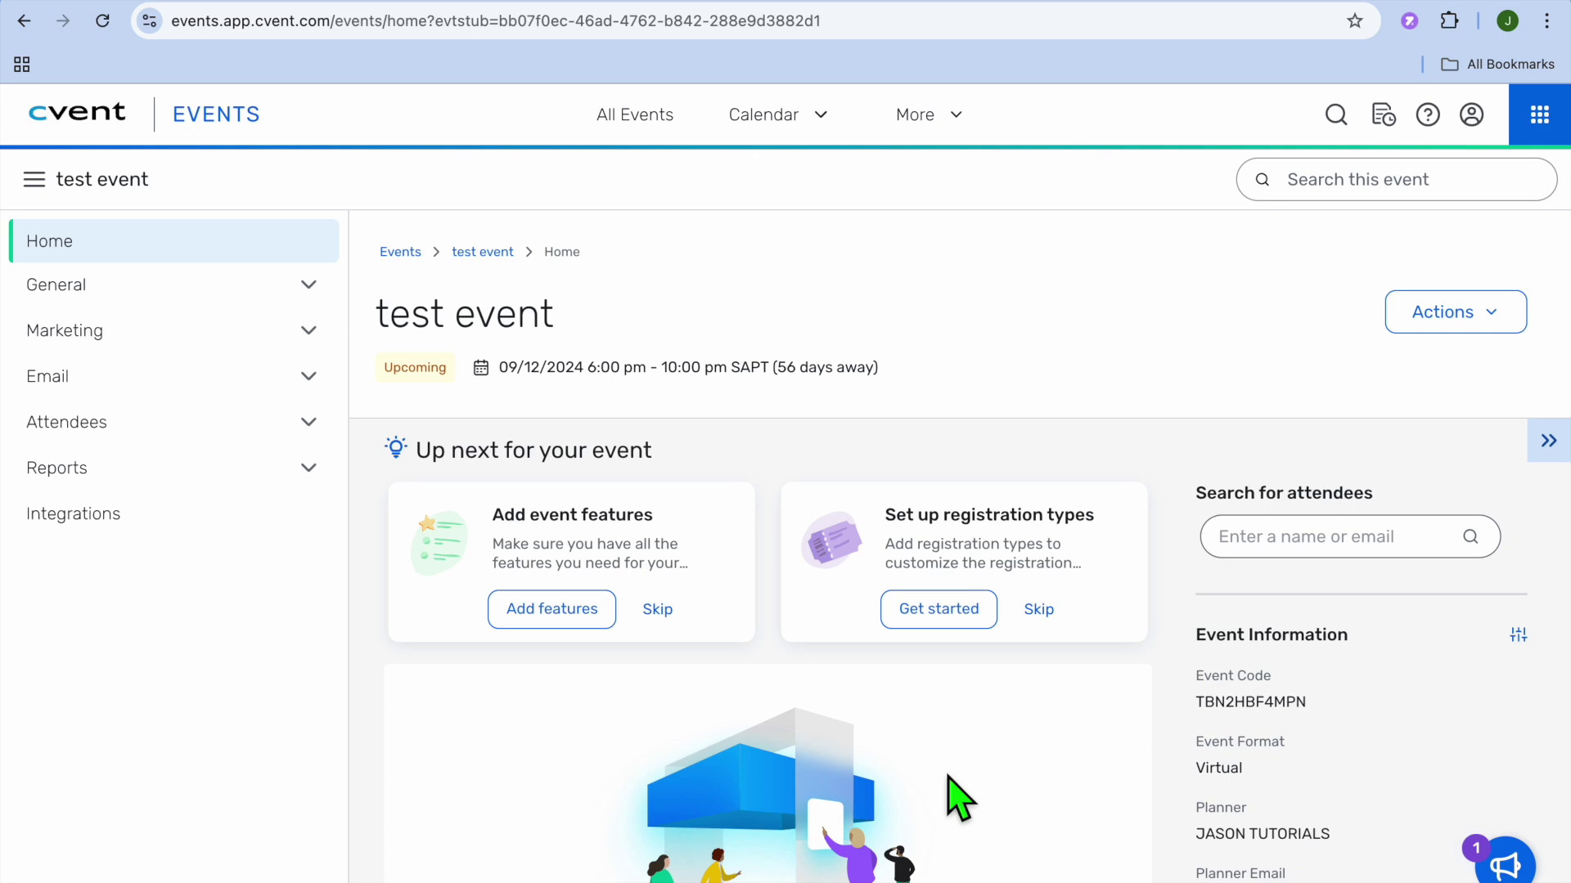
Go from the test event's Home page to its Event Features page
left_click(547, 612)
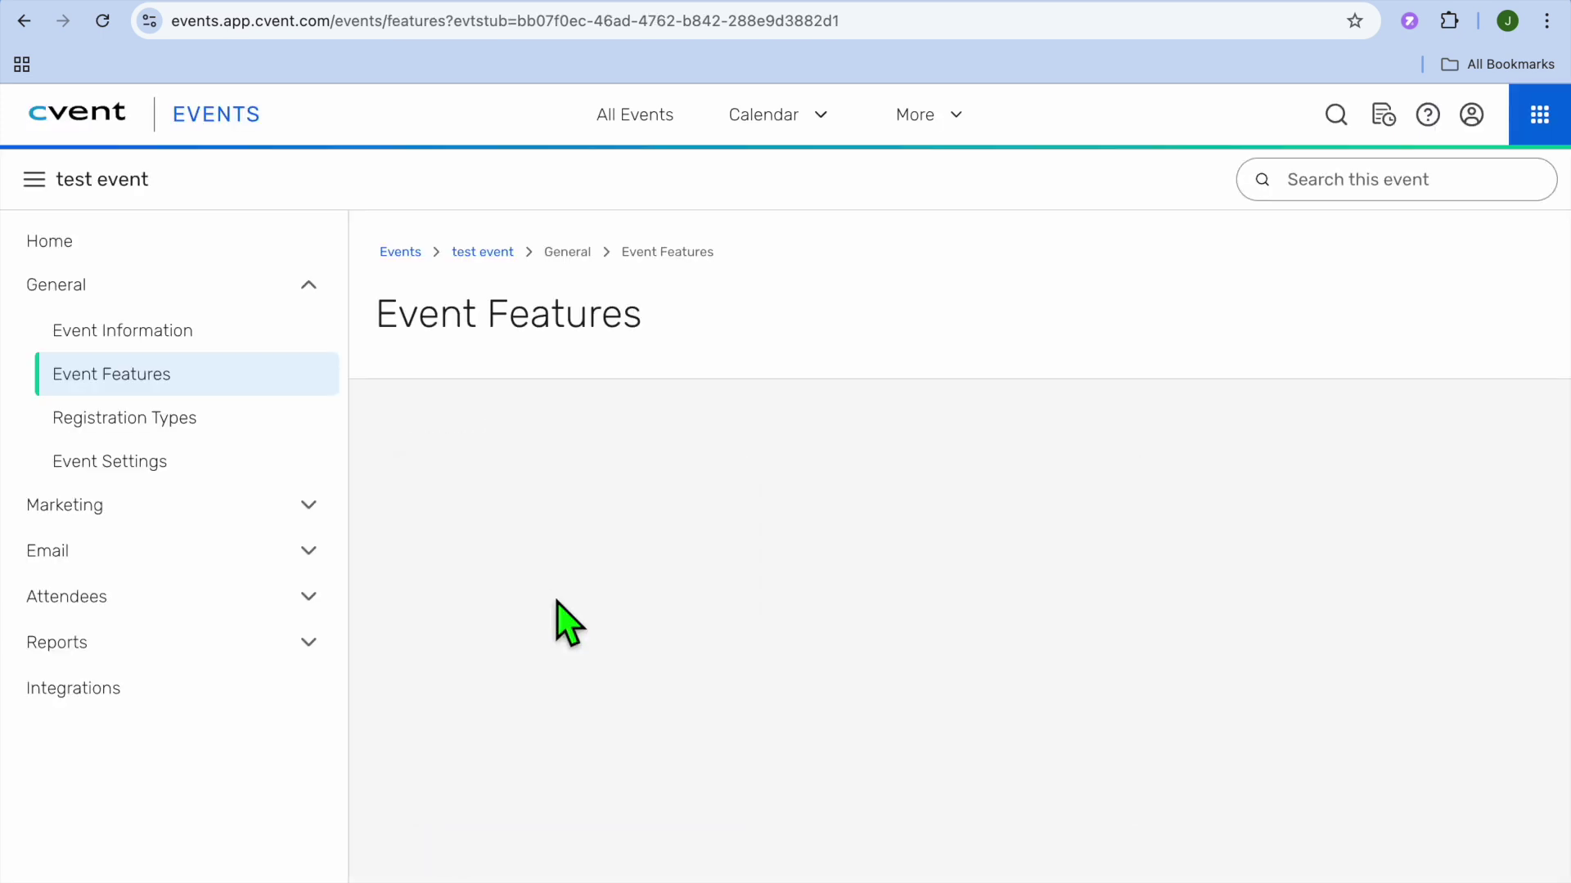
Add the Registration, Website and Speakers features to the test event
scroll(565, 626, "down", 3)
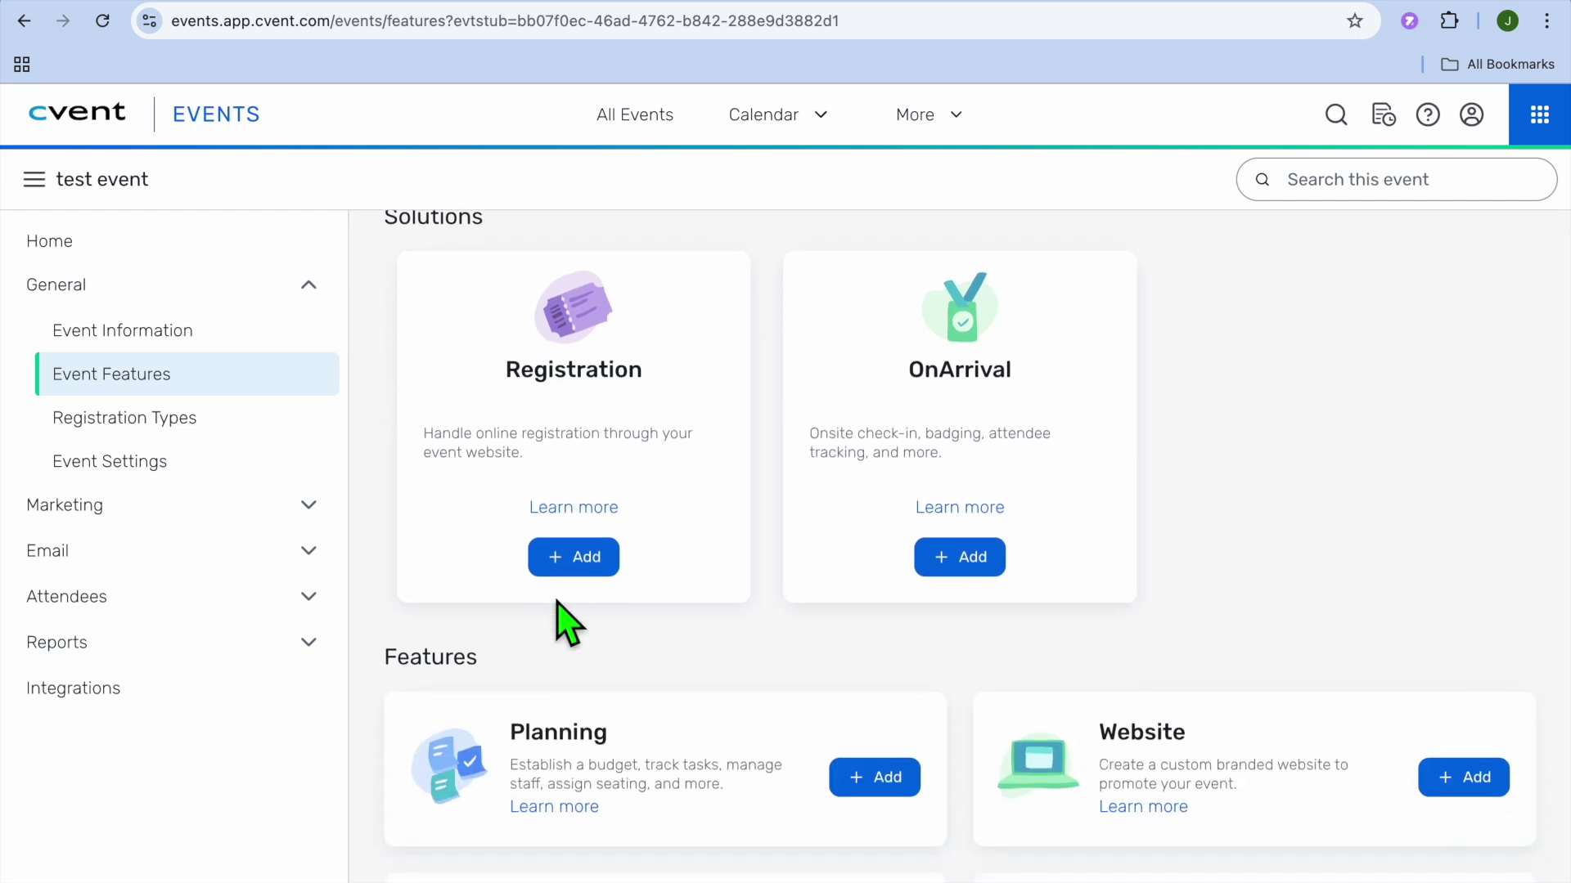
left_click(597, 572)
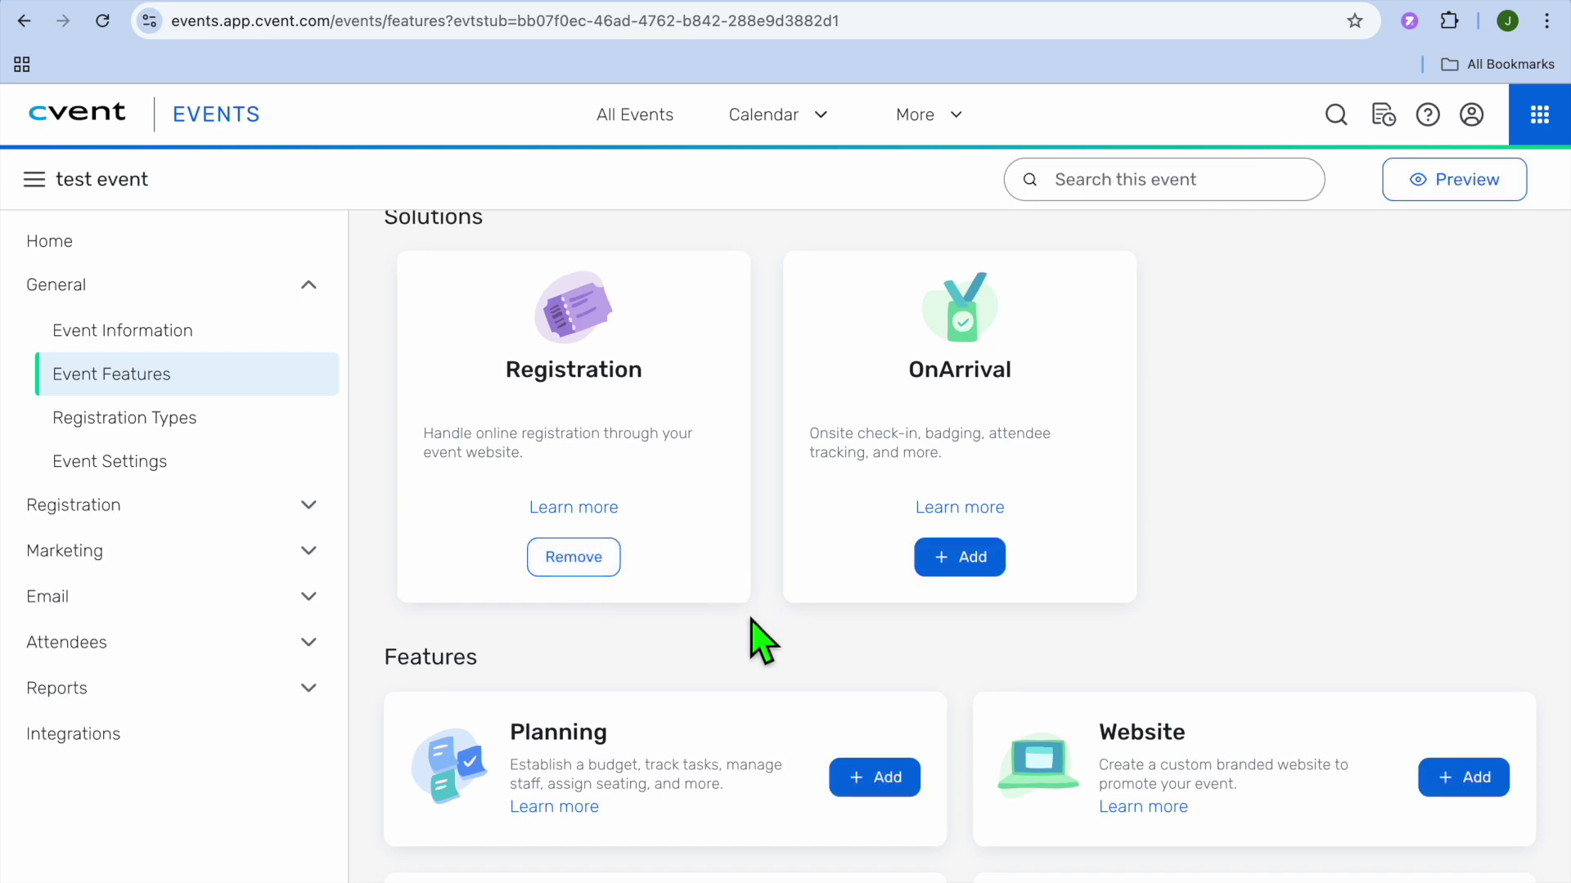
scroll(756, 642, "down", 3)
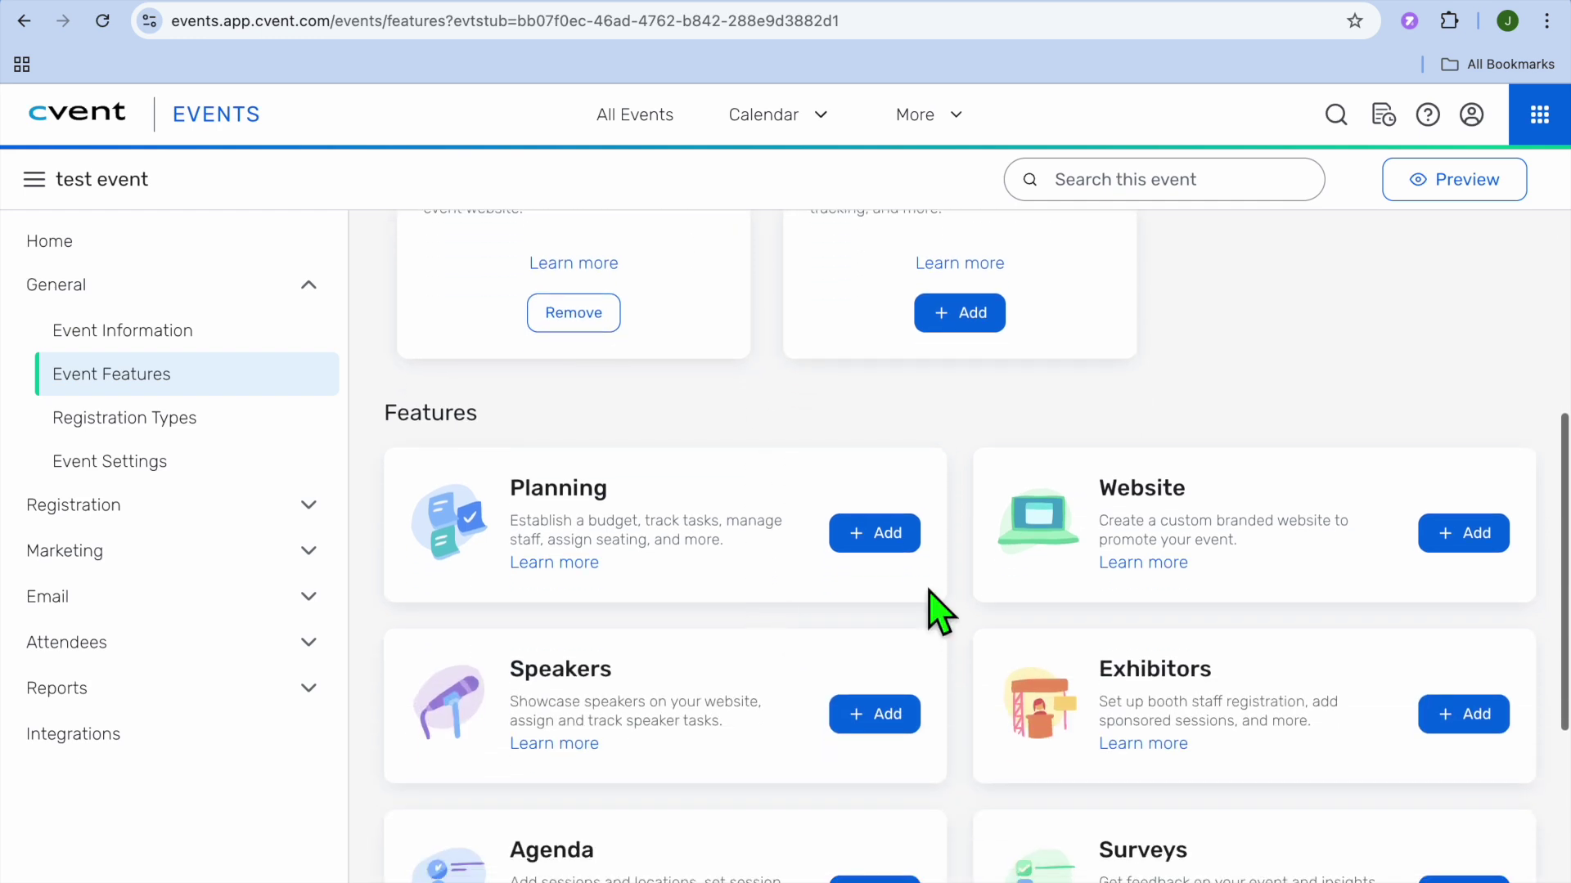
left_click(1460, 544)
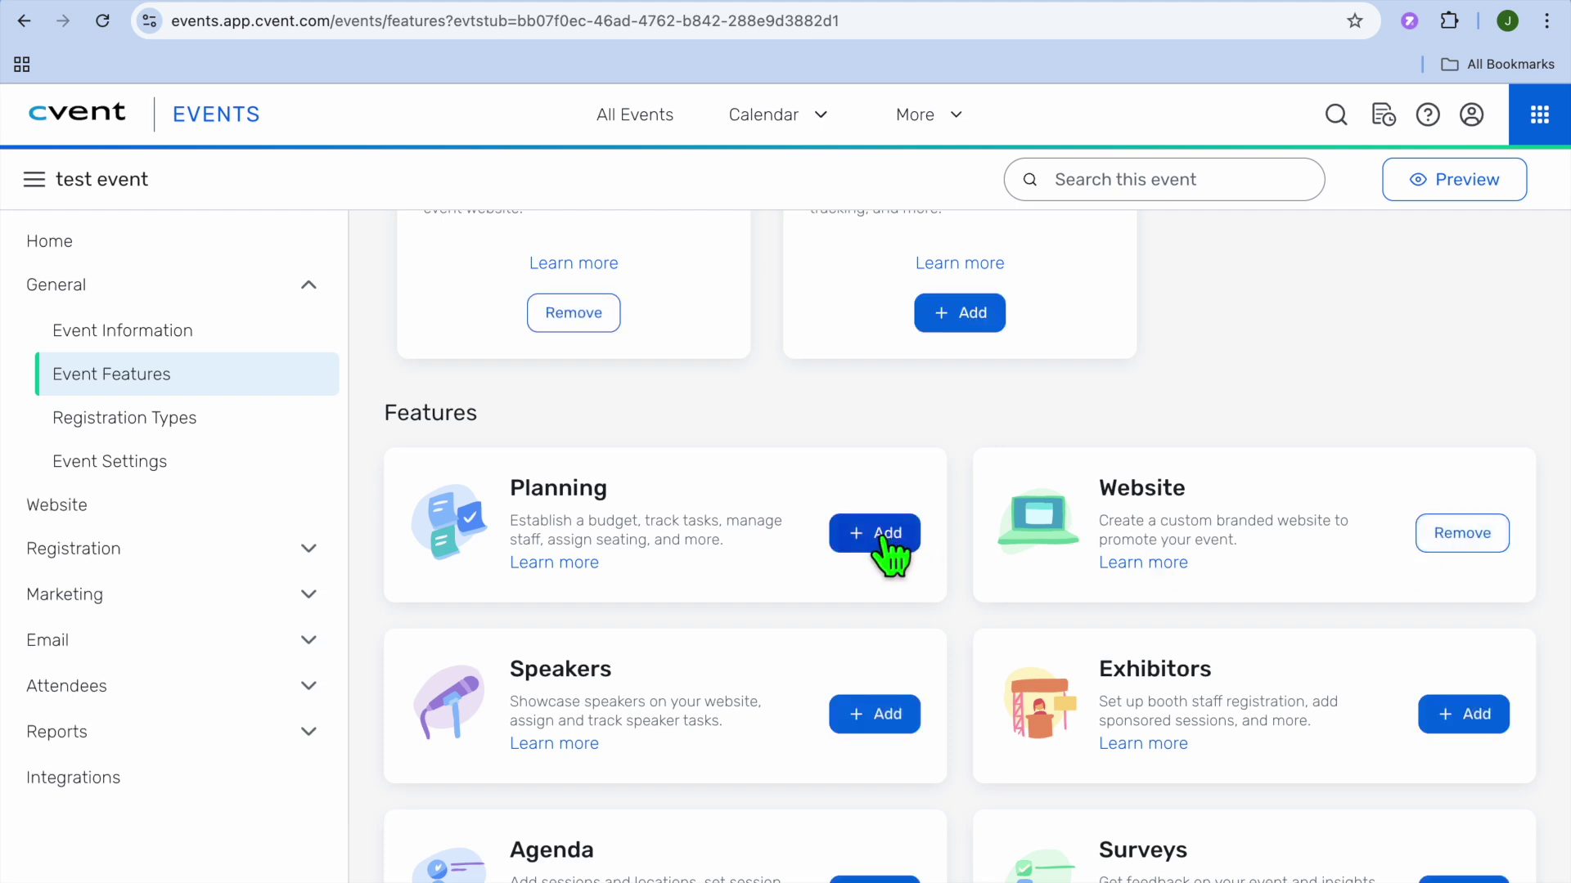
scroll(715, 687, "down", 2)
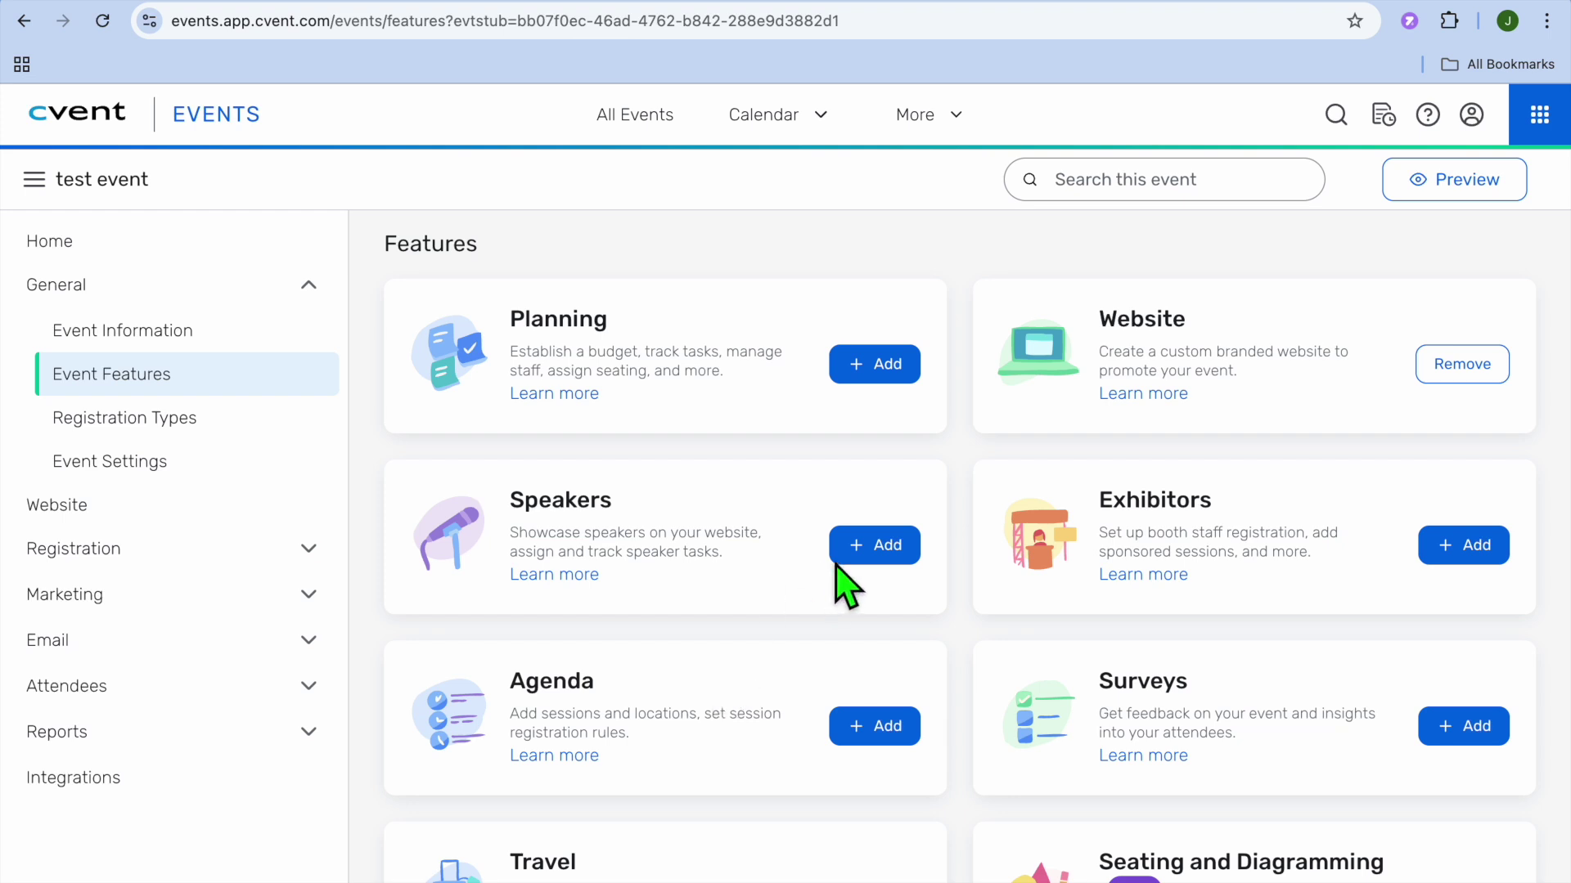
left_click(855, 545)
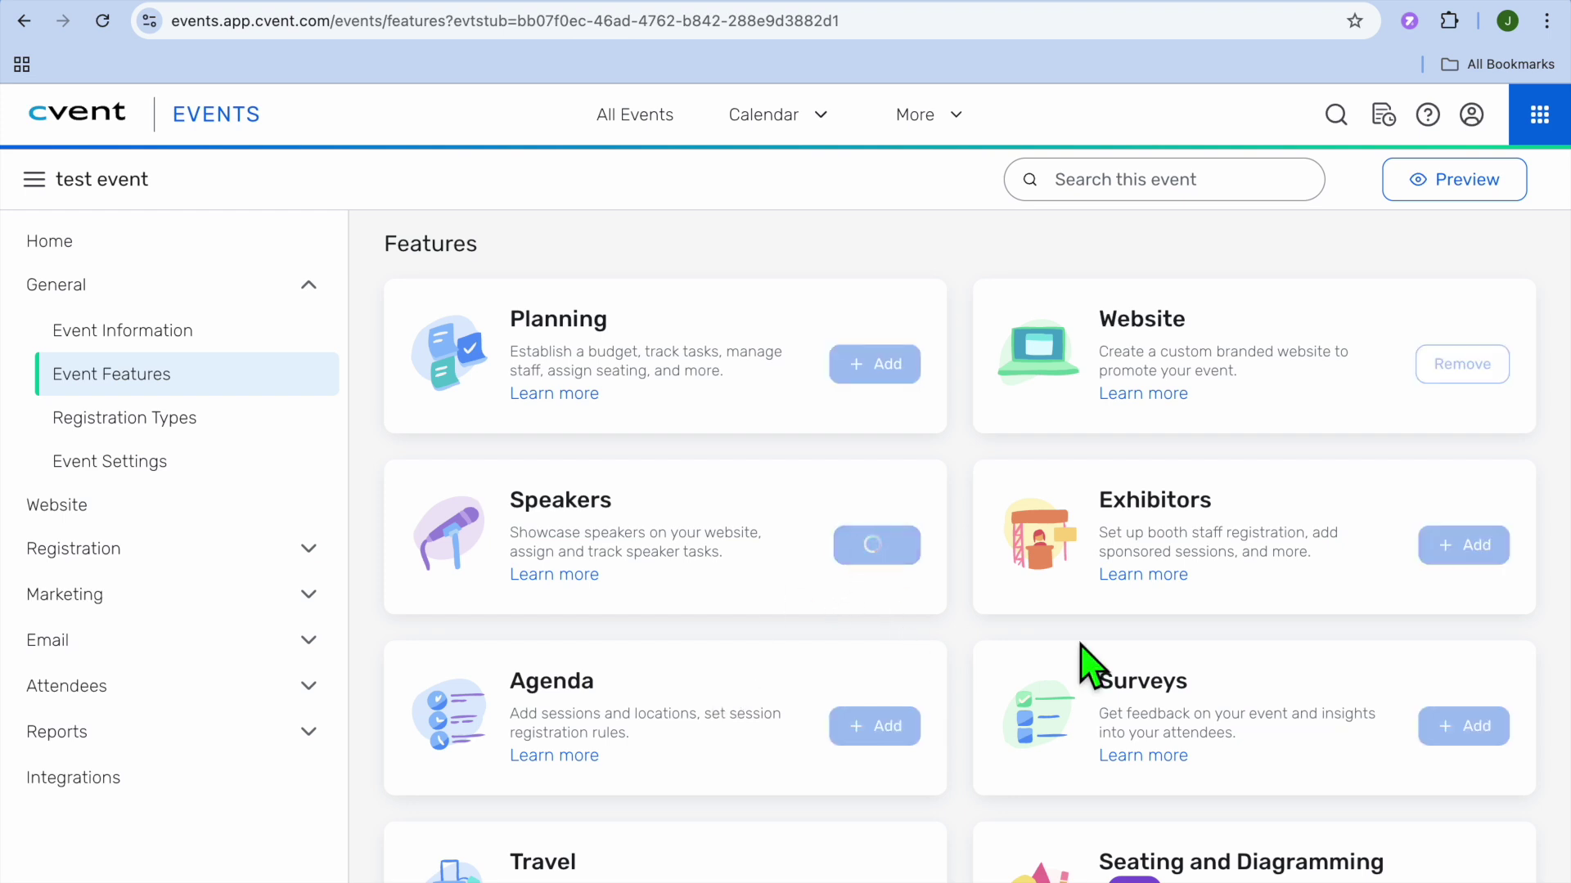
scroll(1260, 716, "down", 3)
scroll(1259, 716, "down", 1)
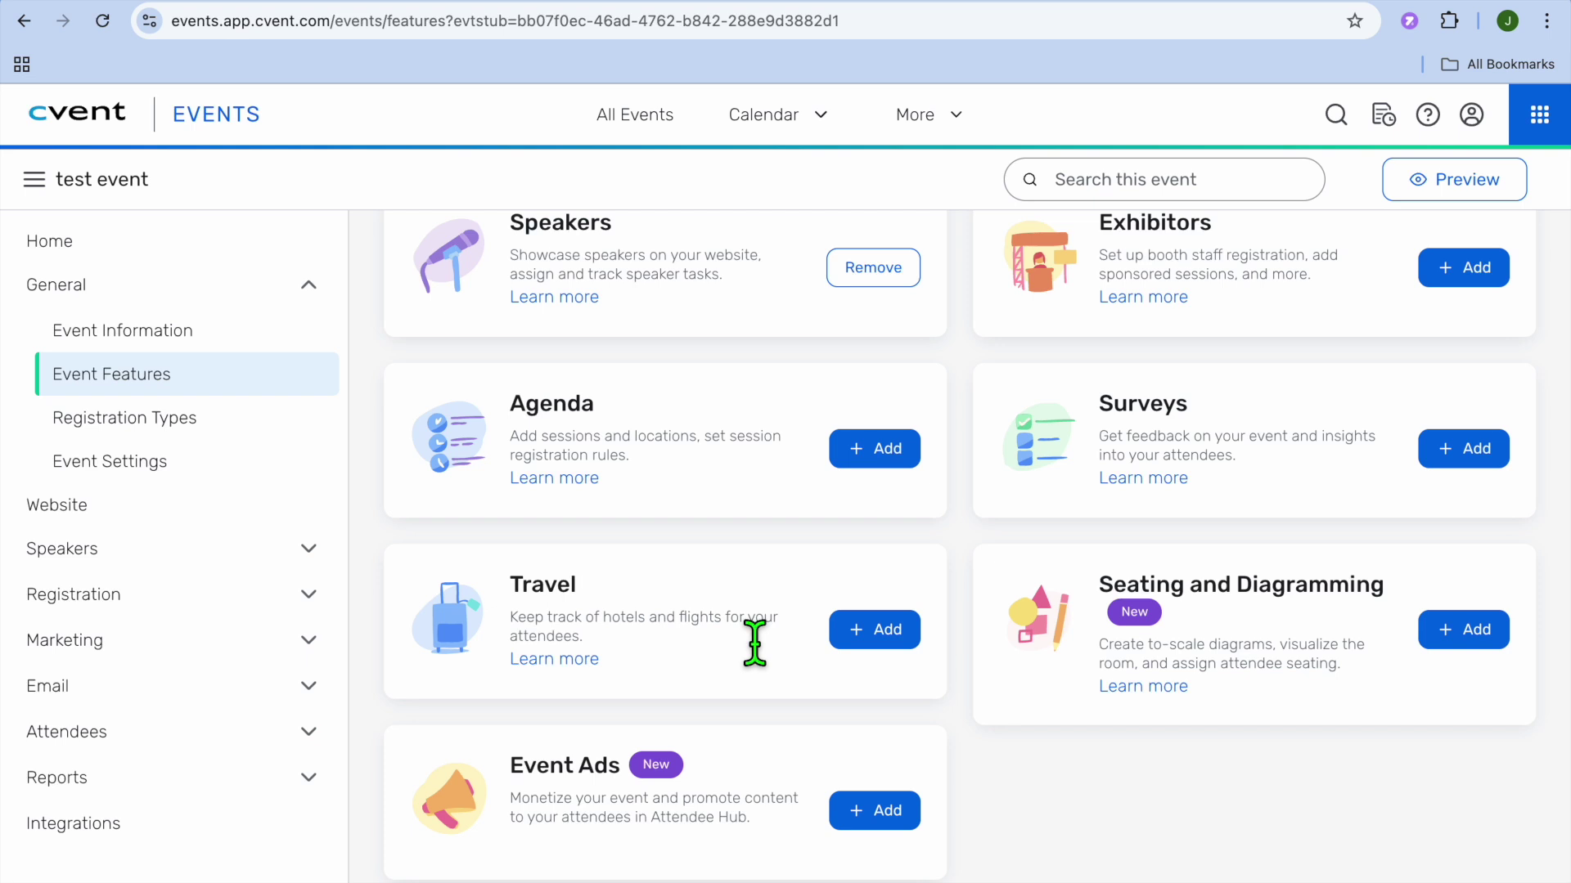
scroll(754, 645, "up", 7)
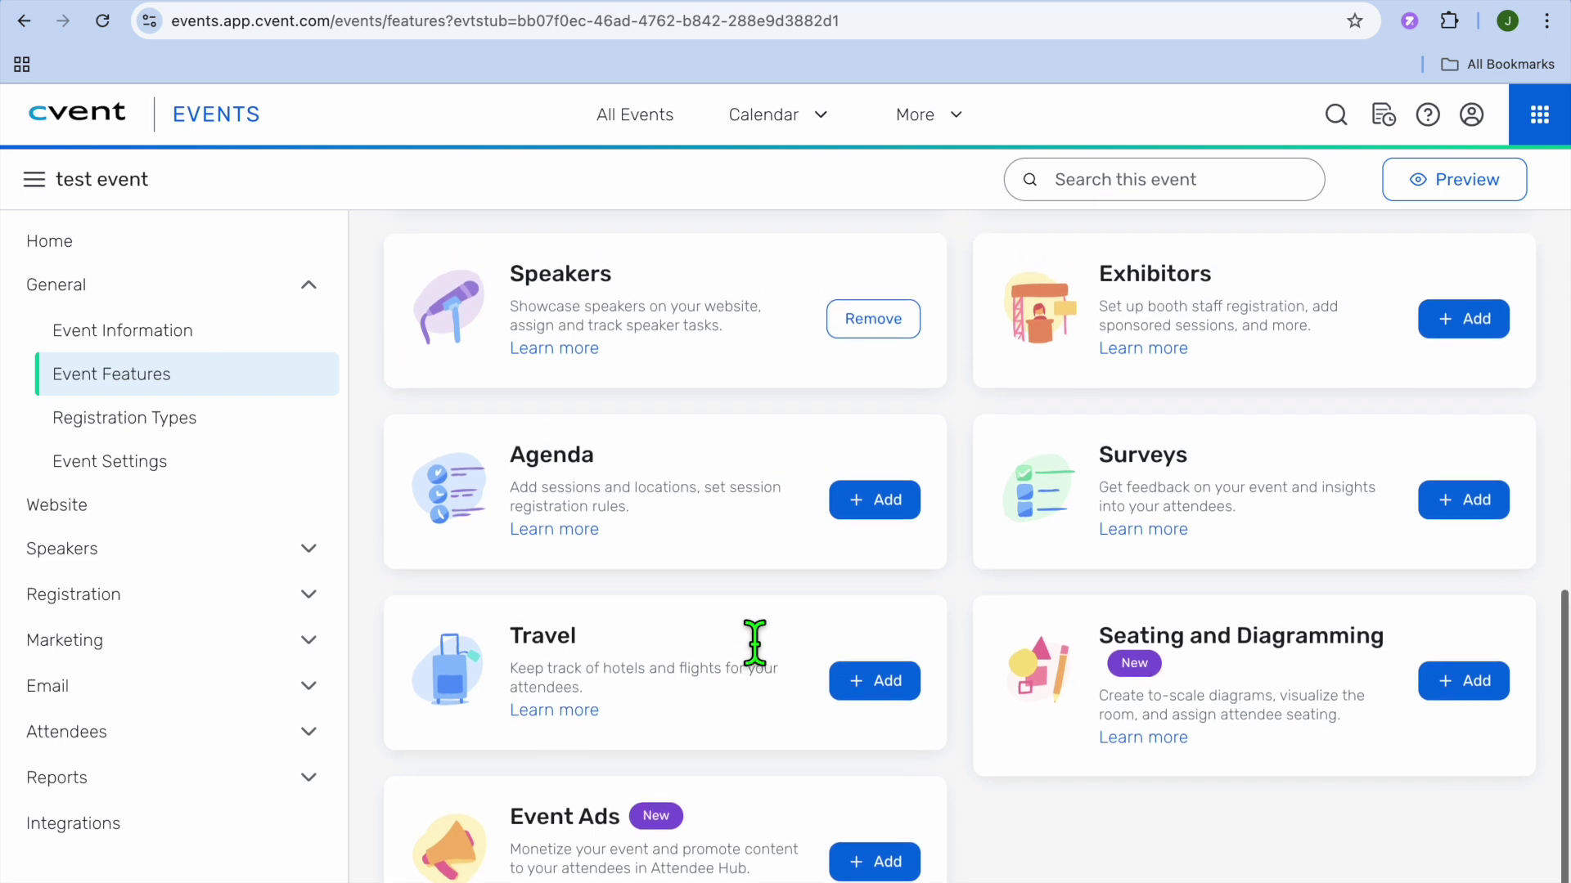
scroll(754, 645, "up", 1)
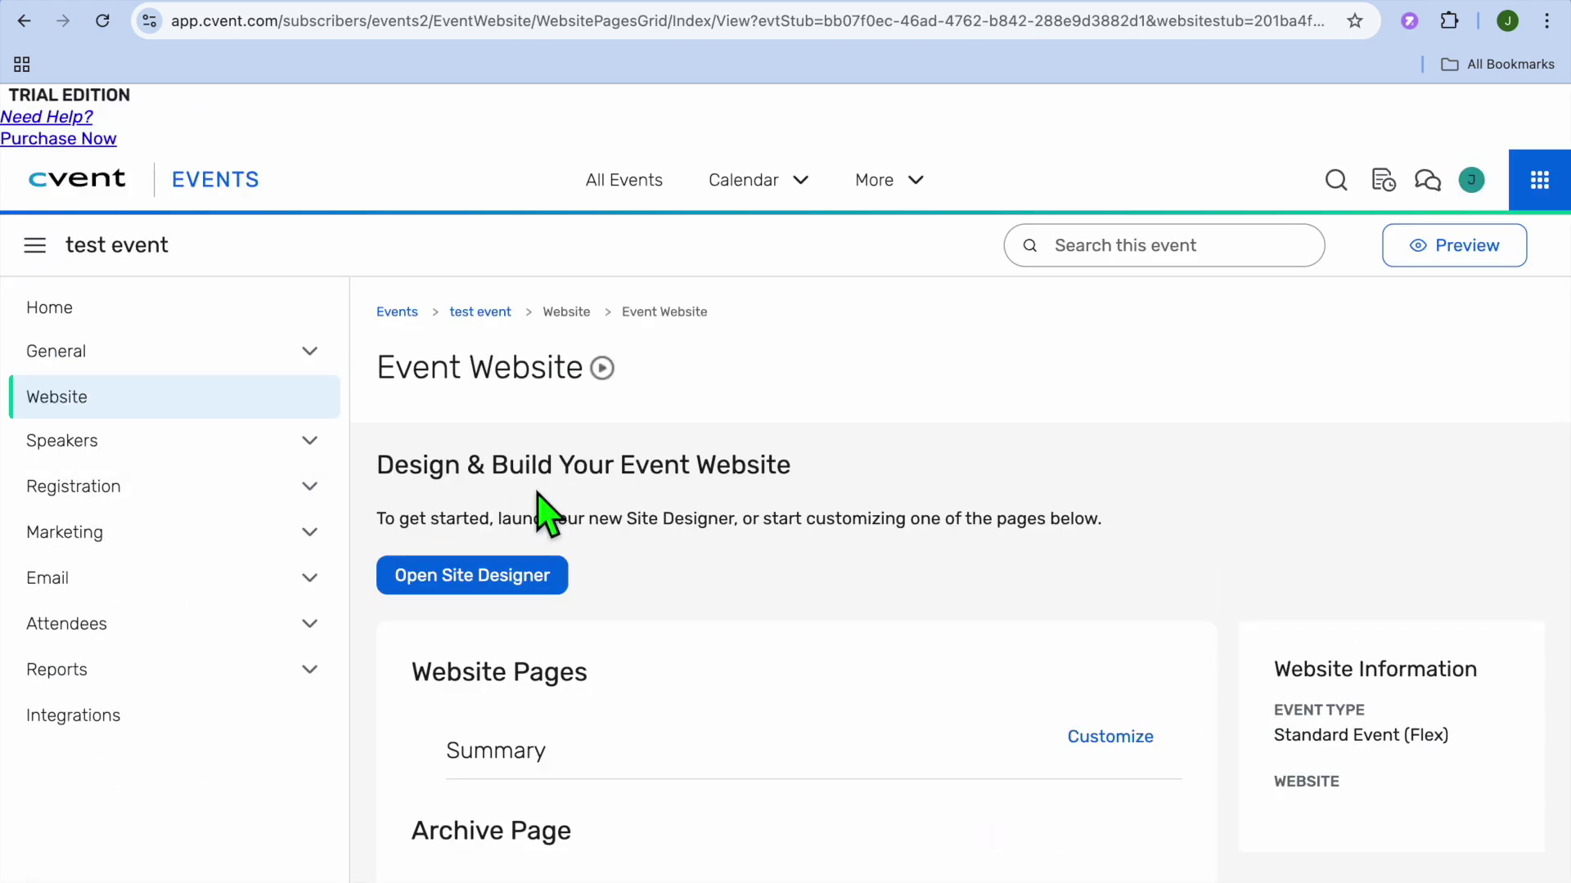
Launch the Site Designer and list the Standard Themes such as Gather, Serene and Twist
scroll(536, 515, "down", 2)
scroll(543, 511, "down", 2)
scroll(543, 512, "up", 2)
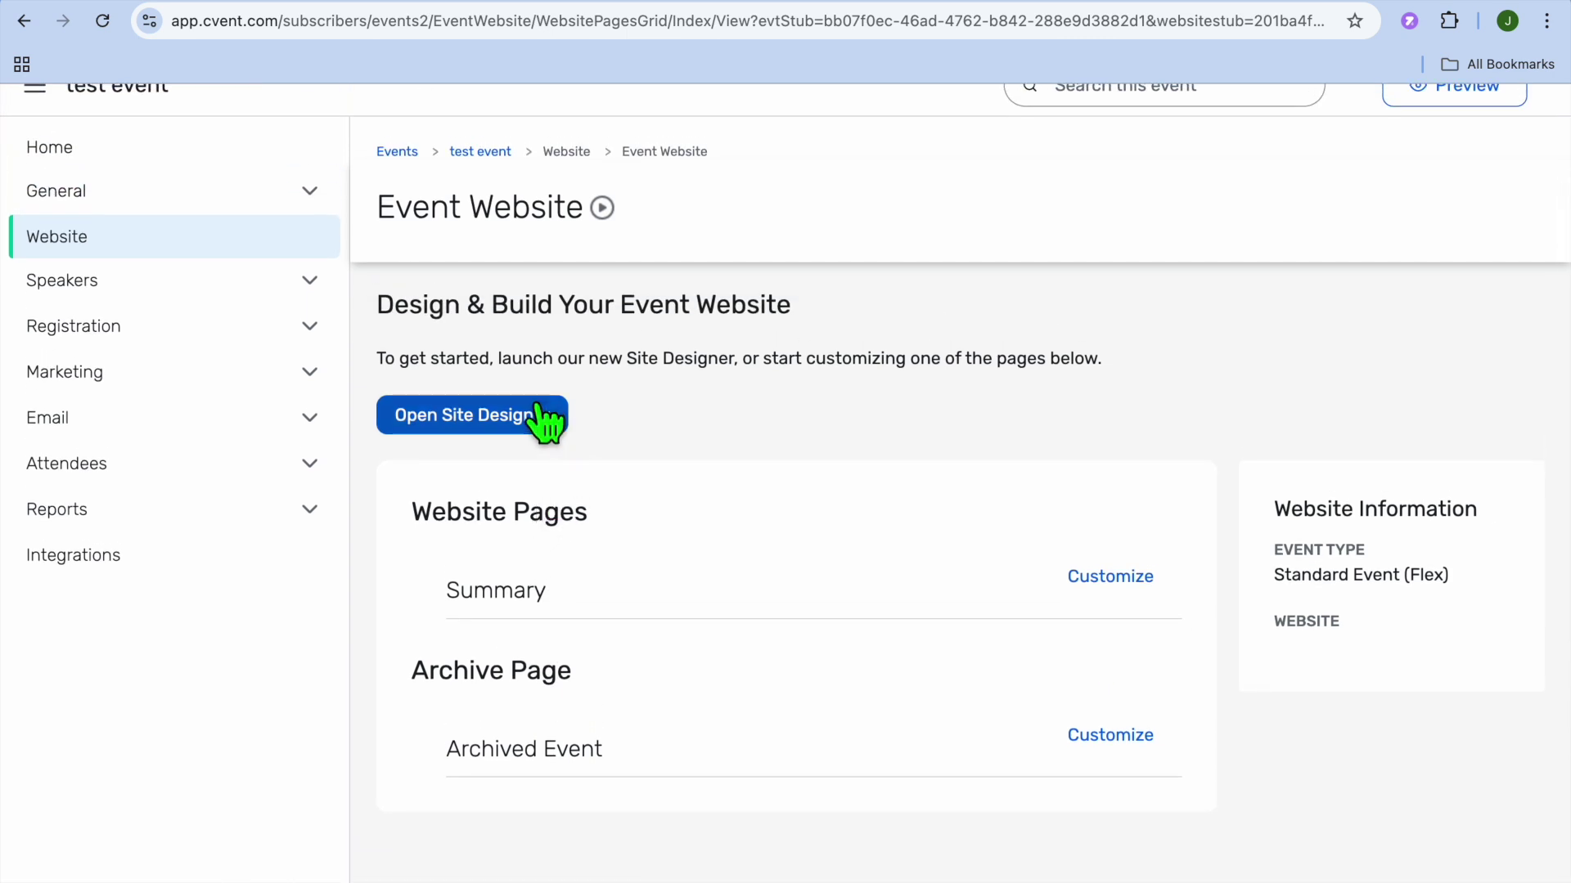
left_click(520, 421)
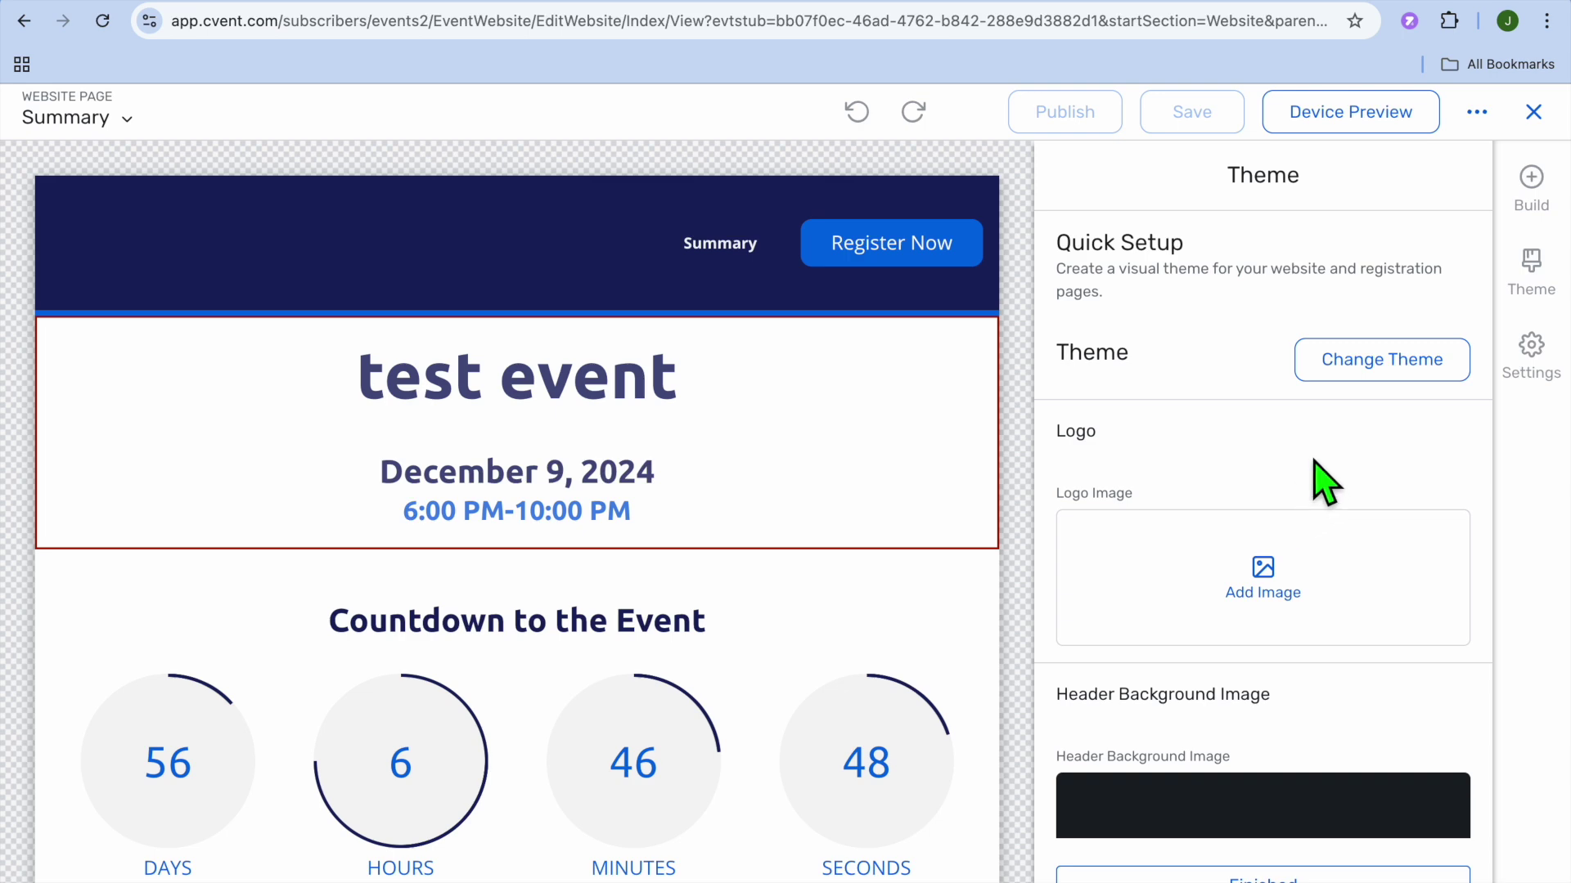
left_click(1366, 375)
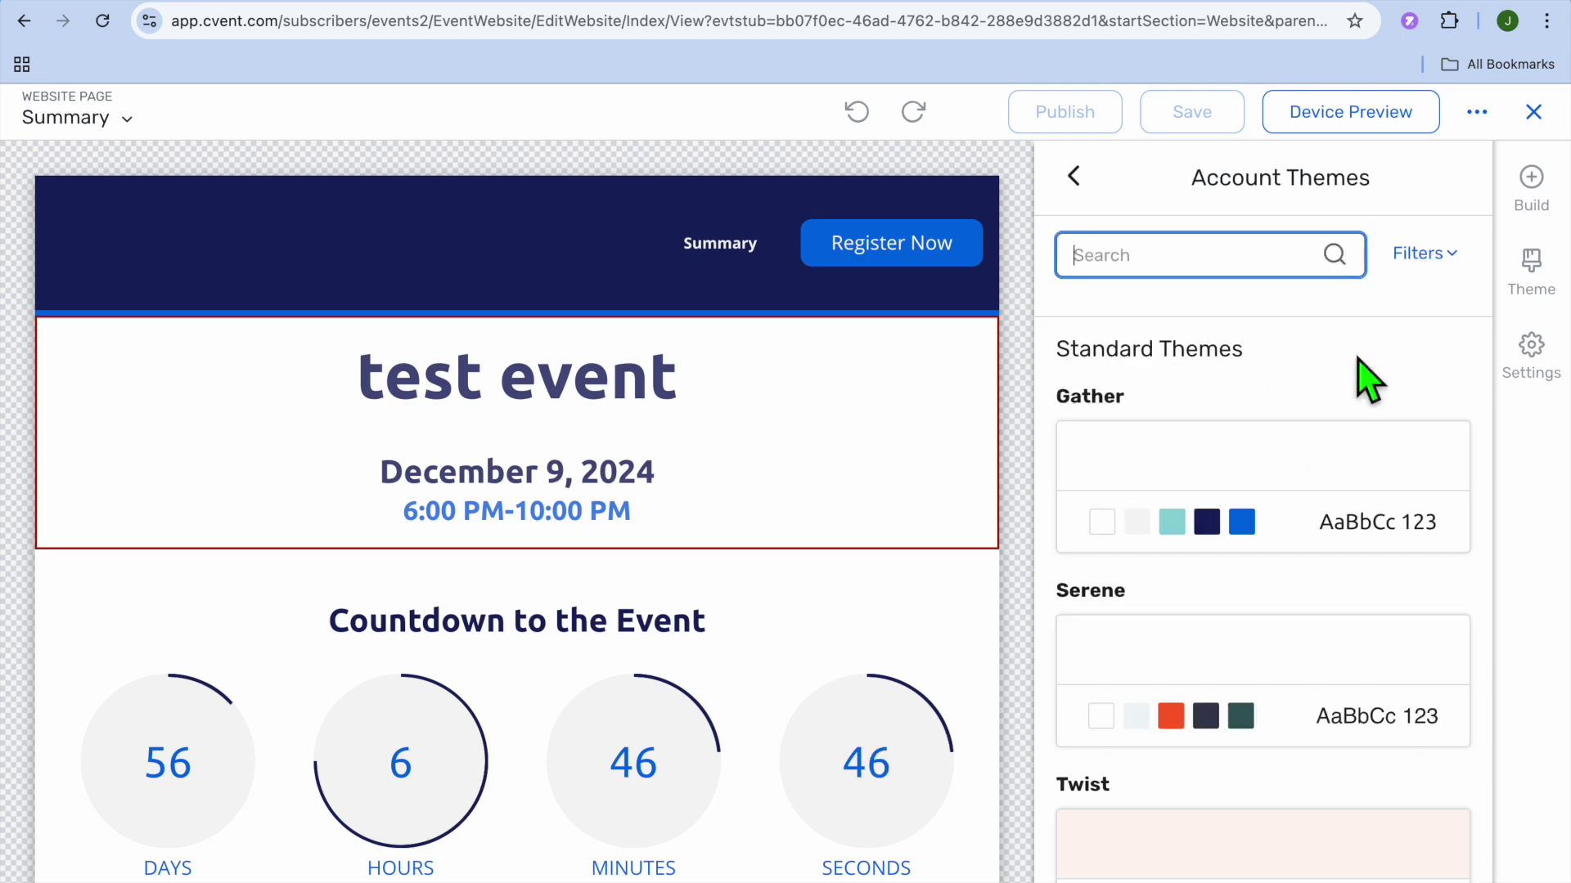
Try the Serene theme, then apply the purple Twist theme and return to Theme Quick Setup
mouse_move(1270, 550)
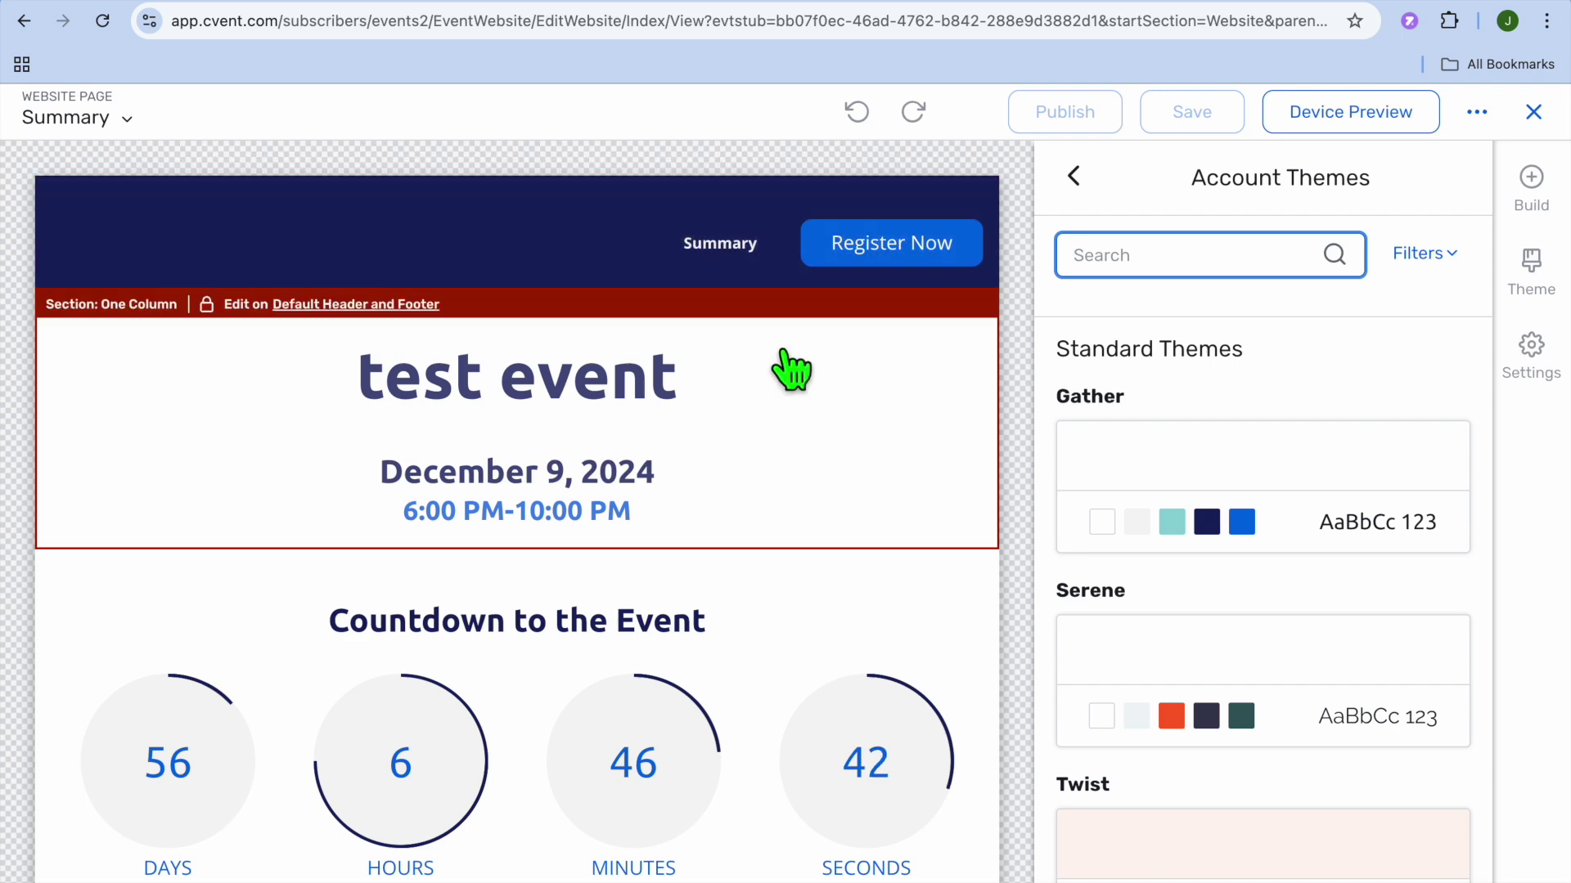
mouse_move(1268, 746)
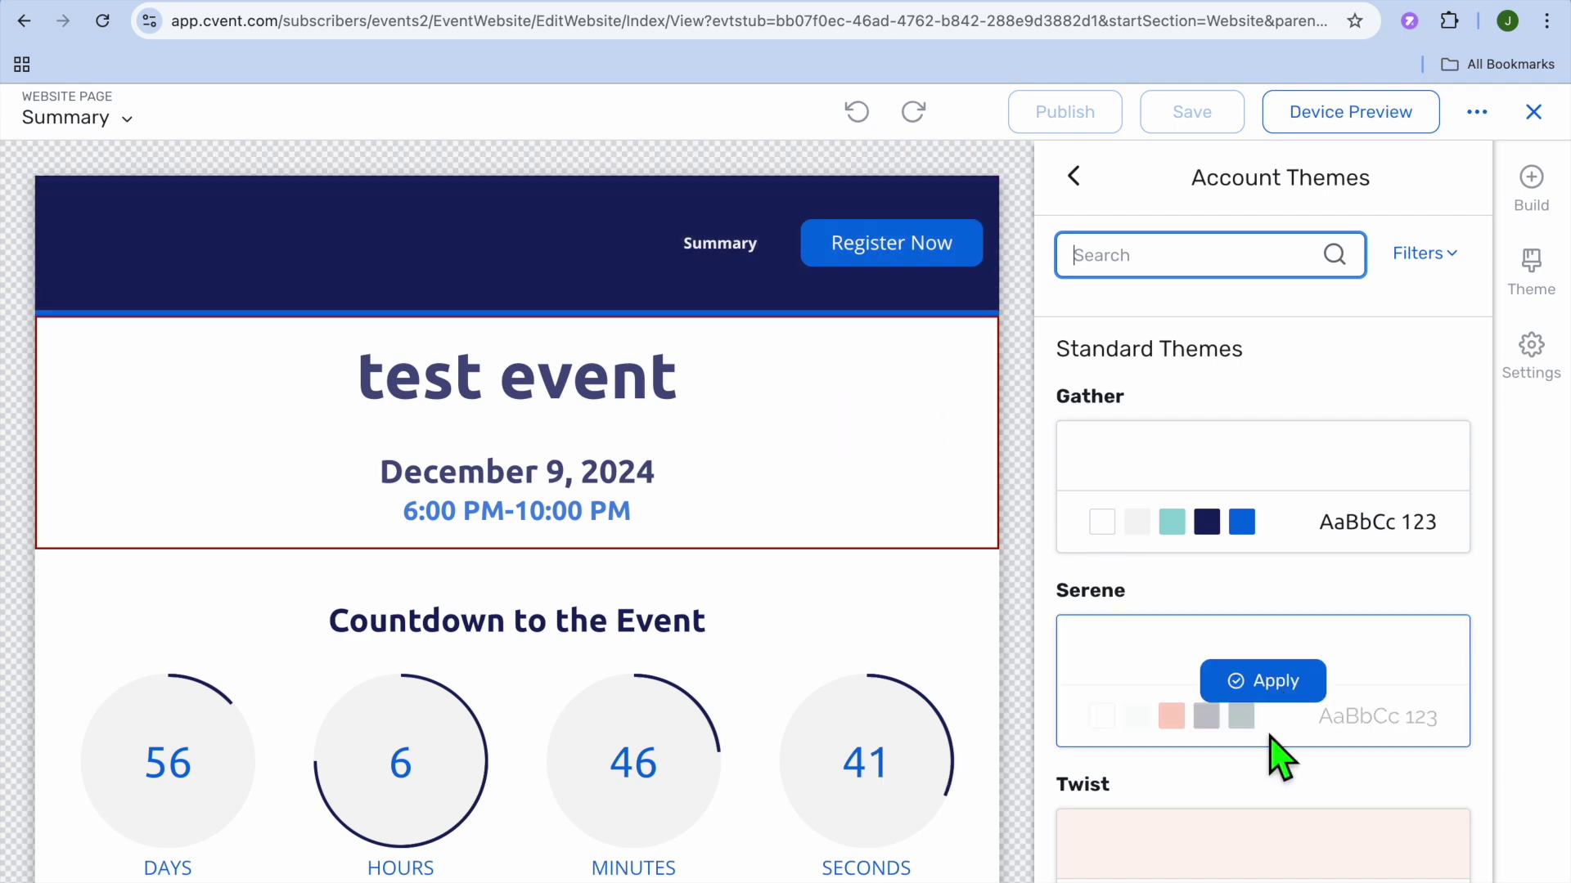
left_click(1253, 684)
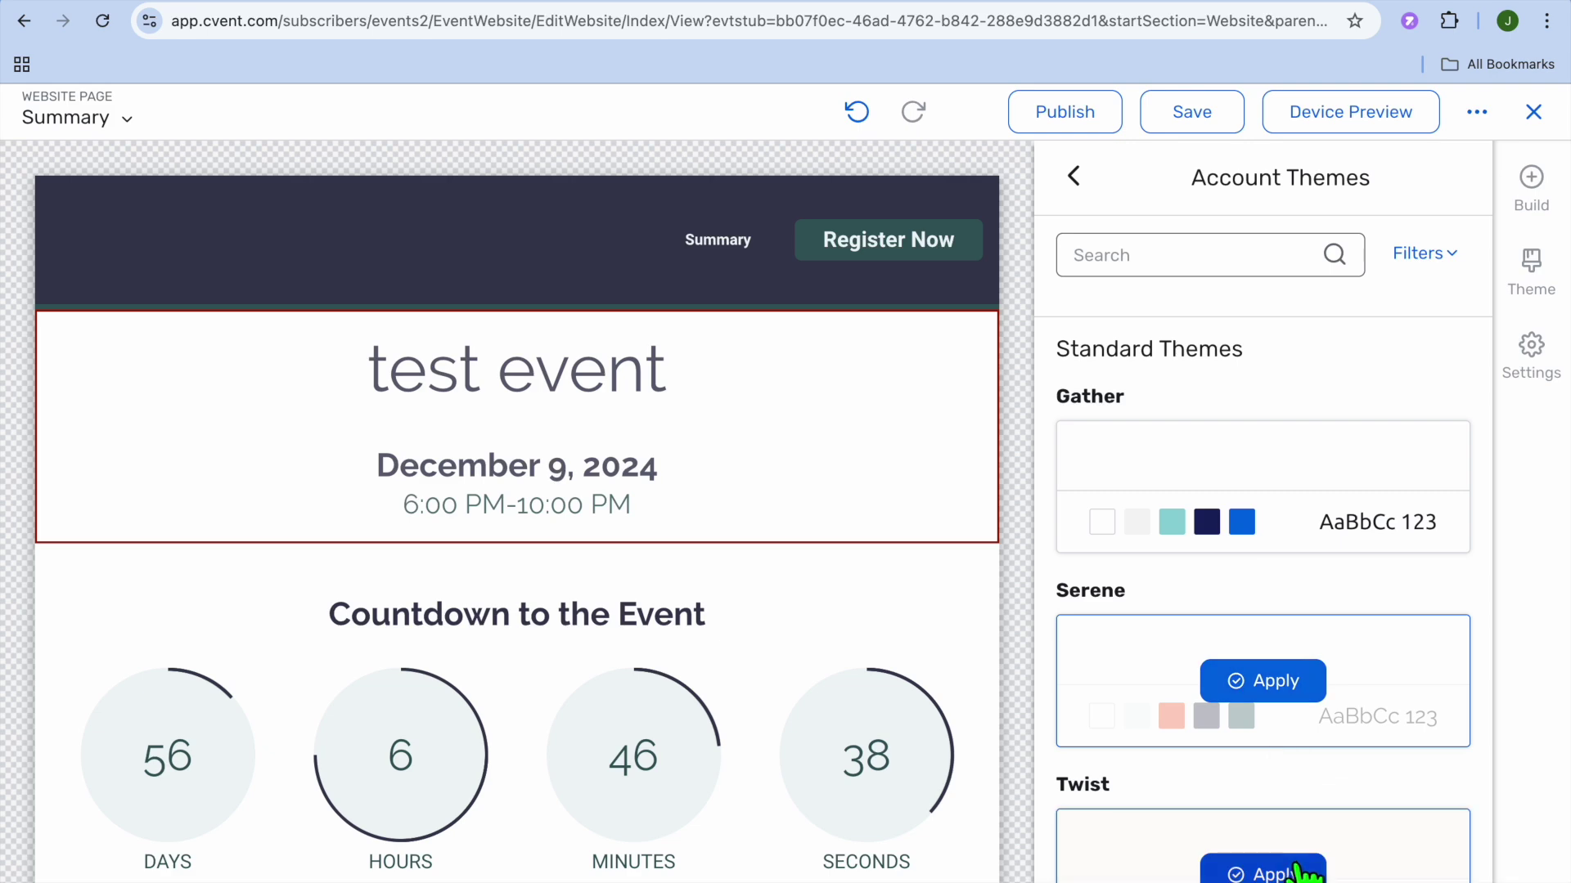
left_click(1288, 873)
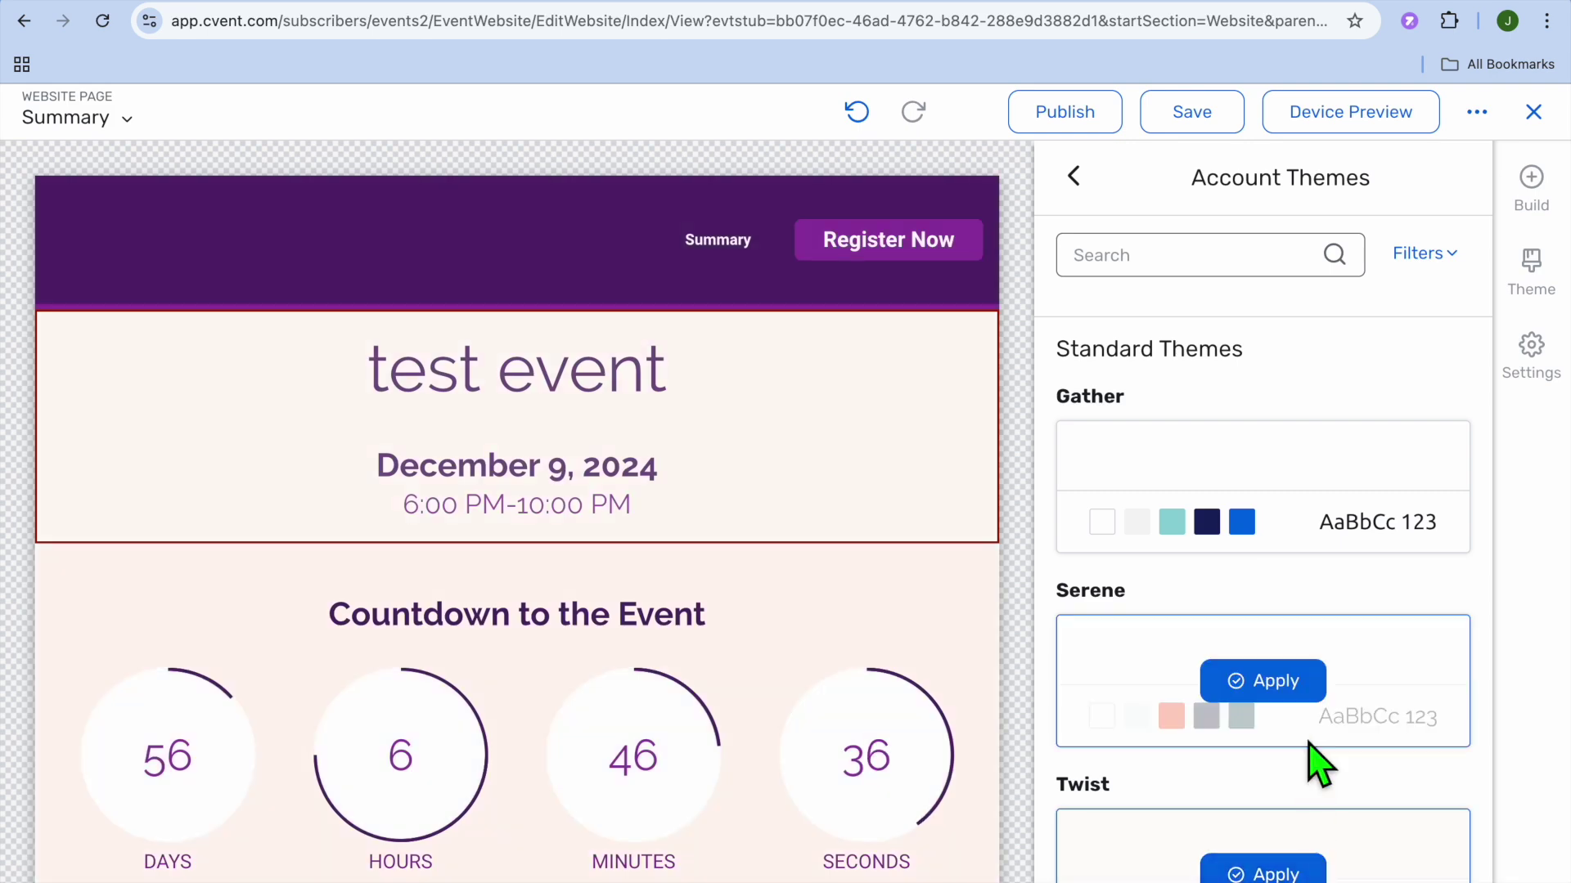
scroll(1314, 764, "down", 6)
scroll(1309, 757, "down", 6)
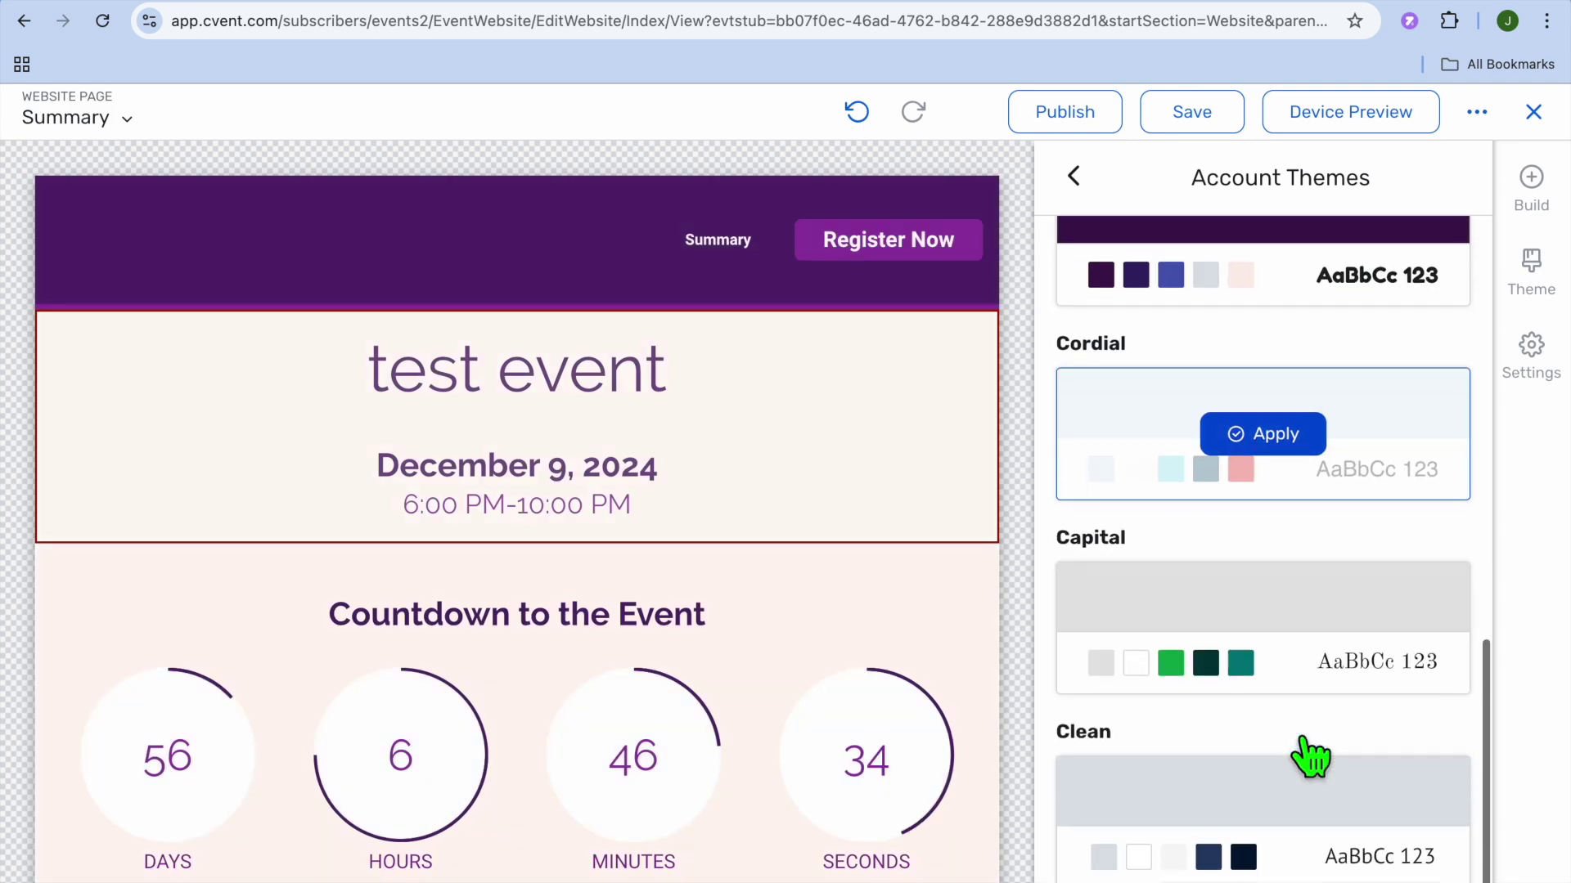
scroll(1304, 753, "up", 12)
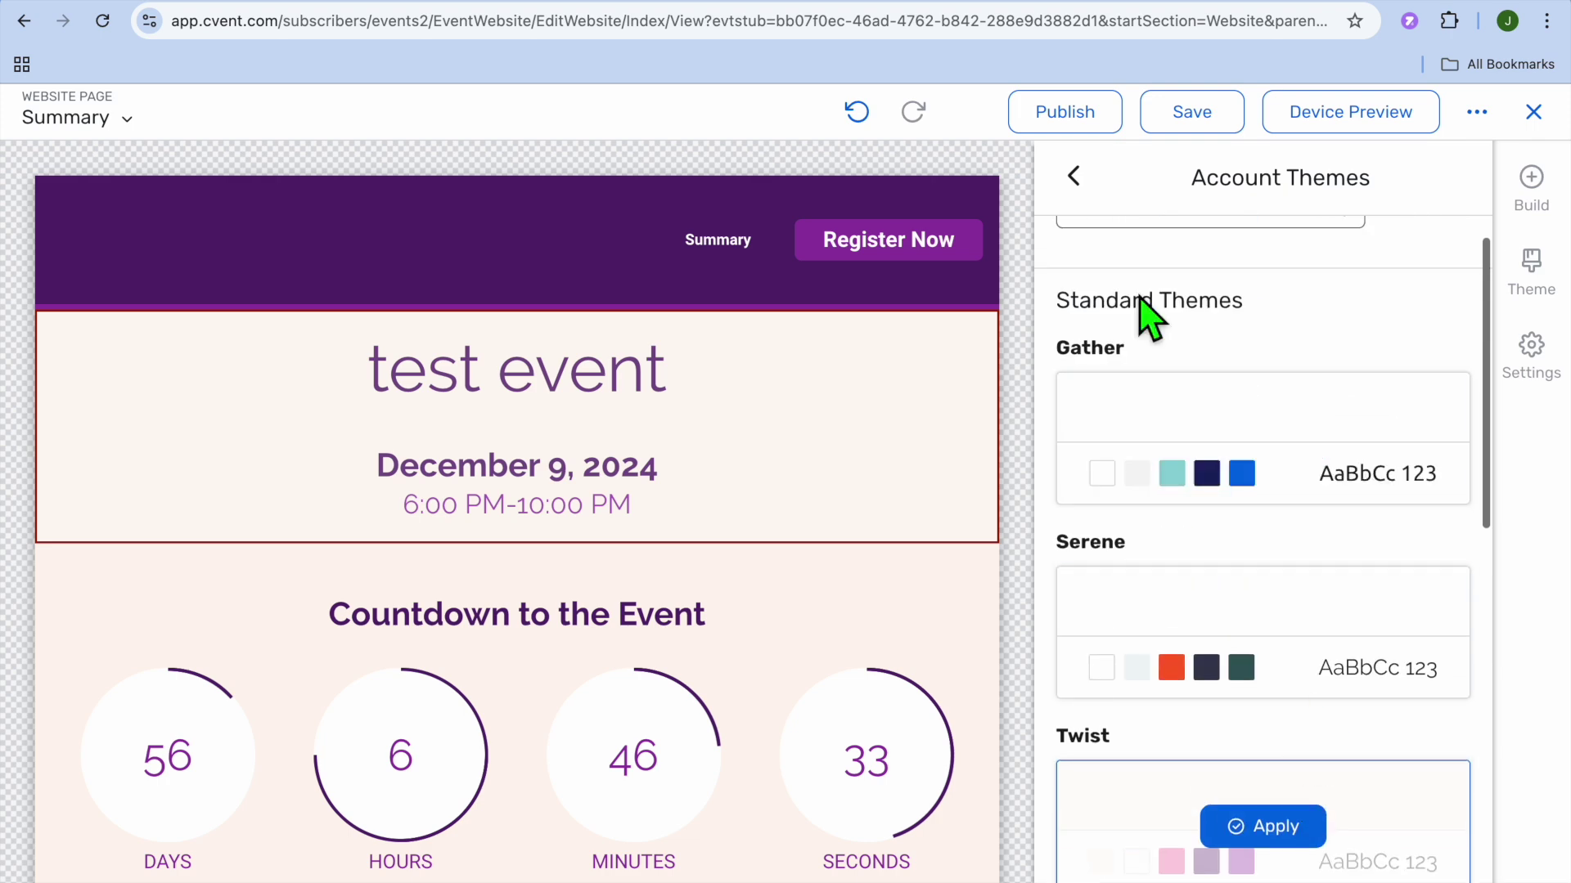
left_click(1074, 177)
mouse_move(1223, 484)
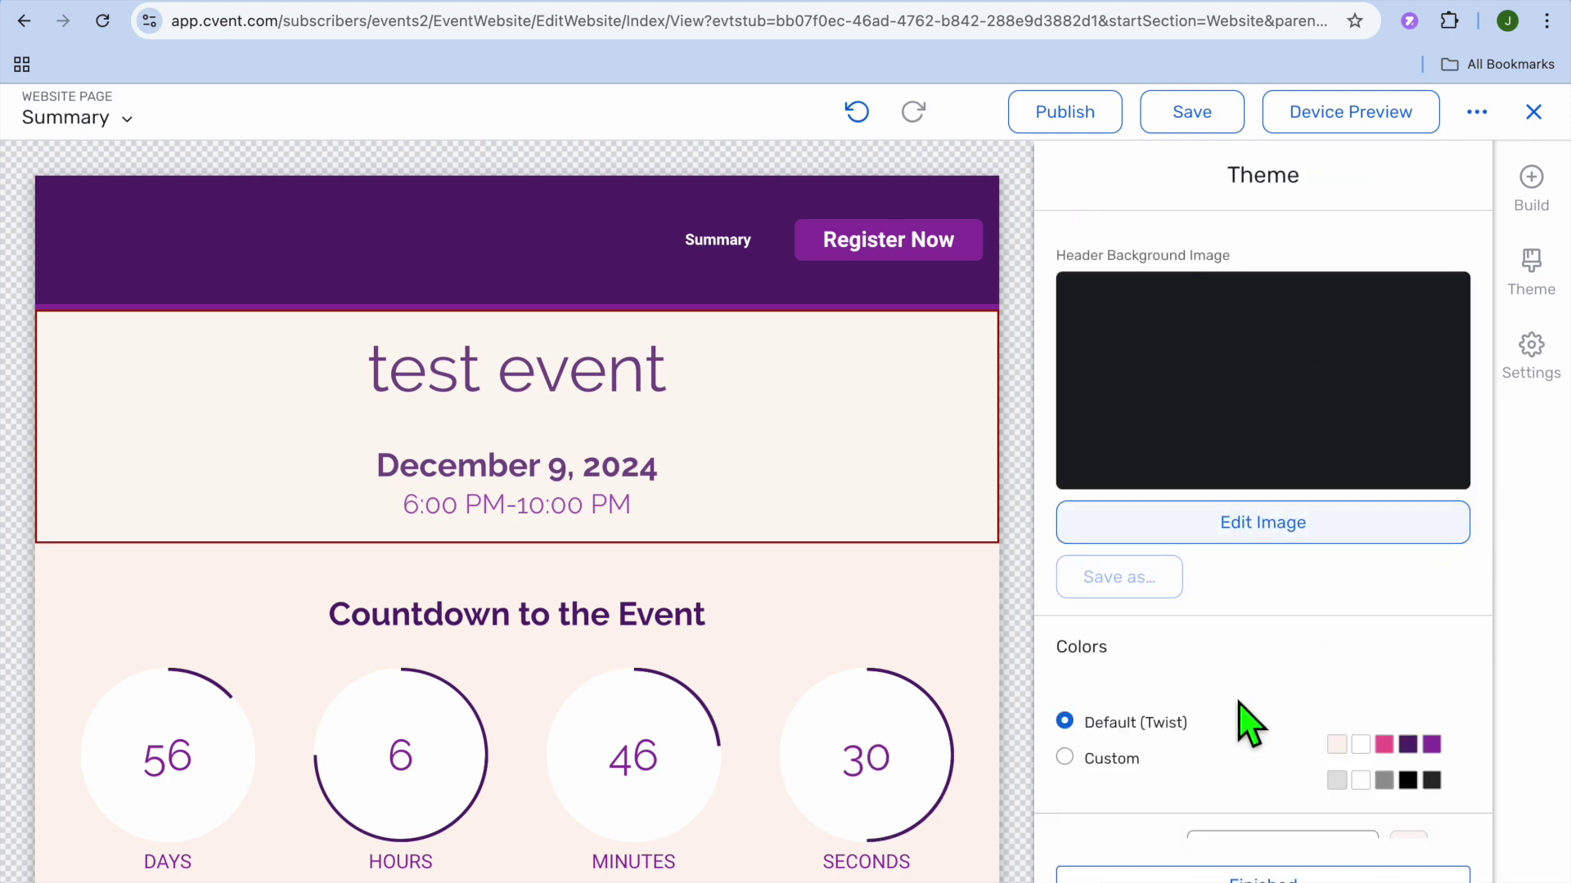
scroll(1335, 684, "down", 6)
scroll(1342, 685, "up", 8)
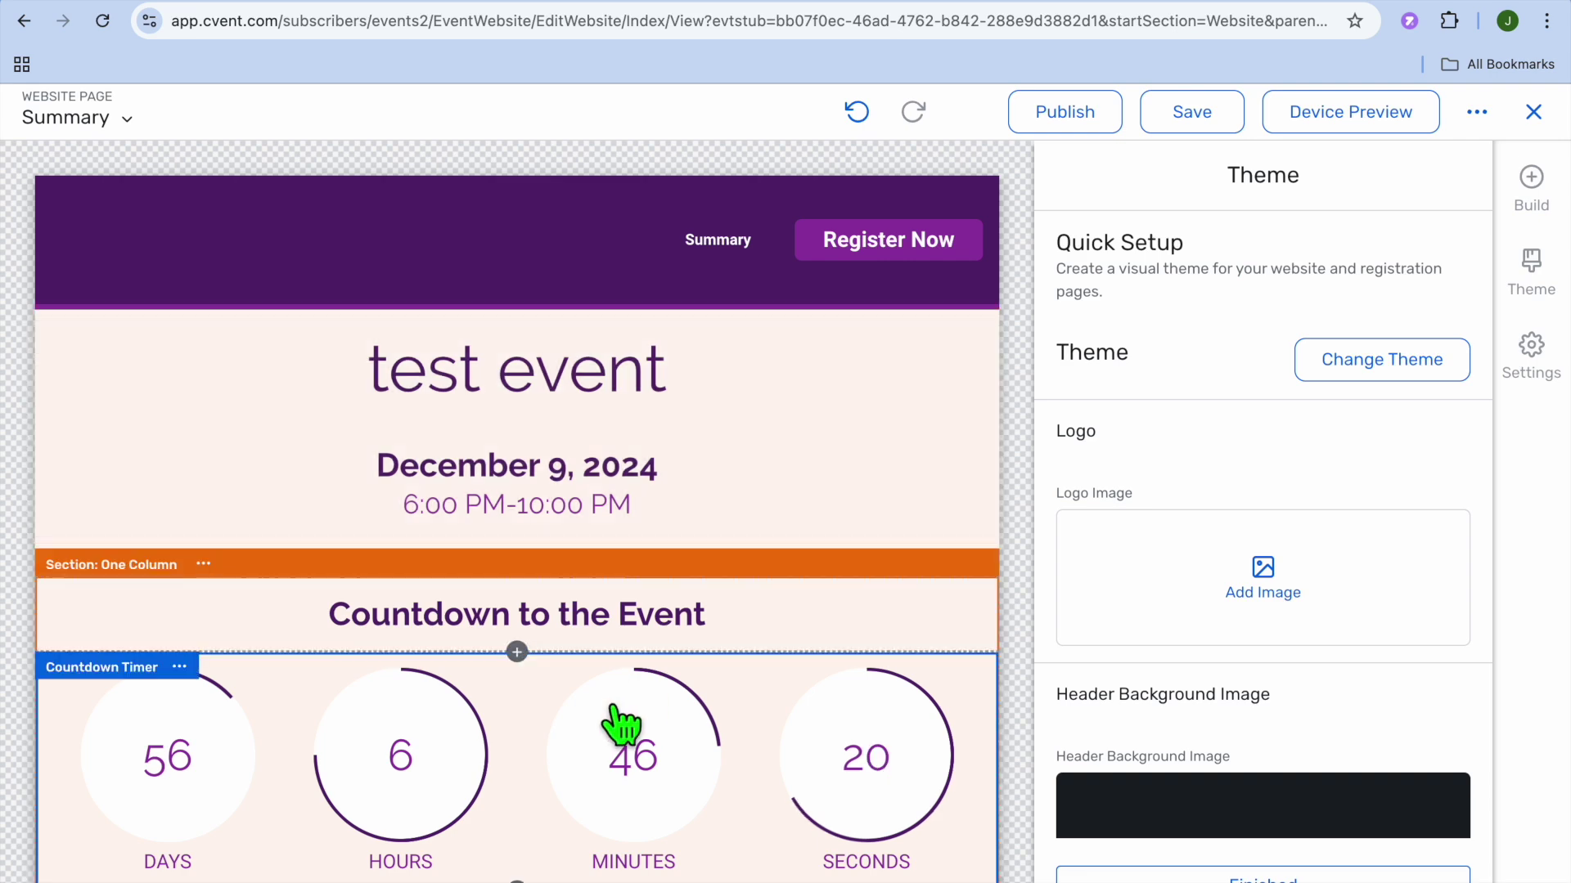
left_click(517, 652)
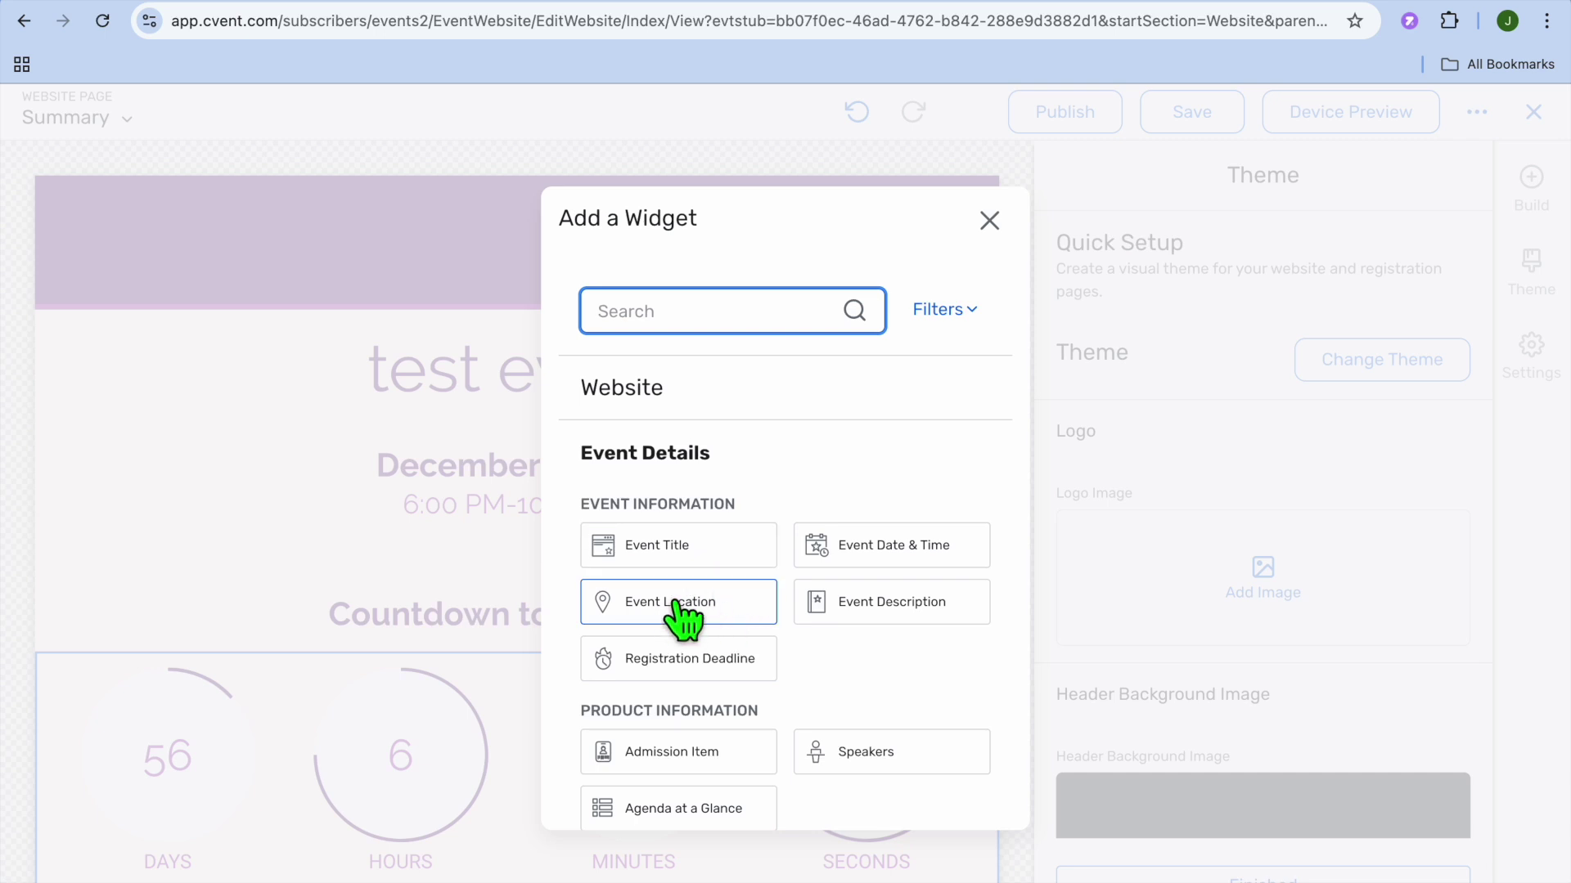
scroll(701, 677, "down", 8)
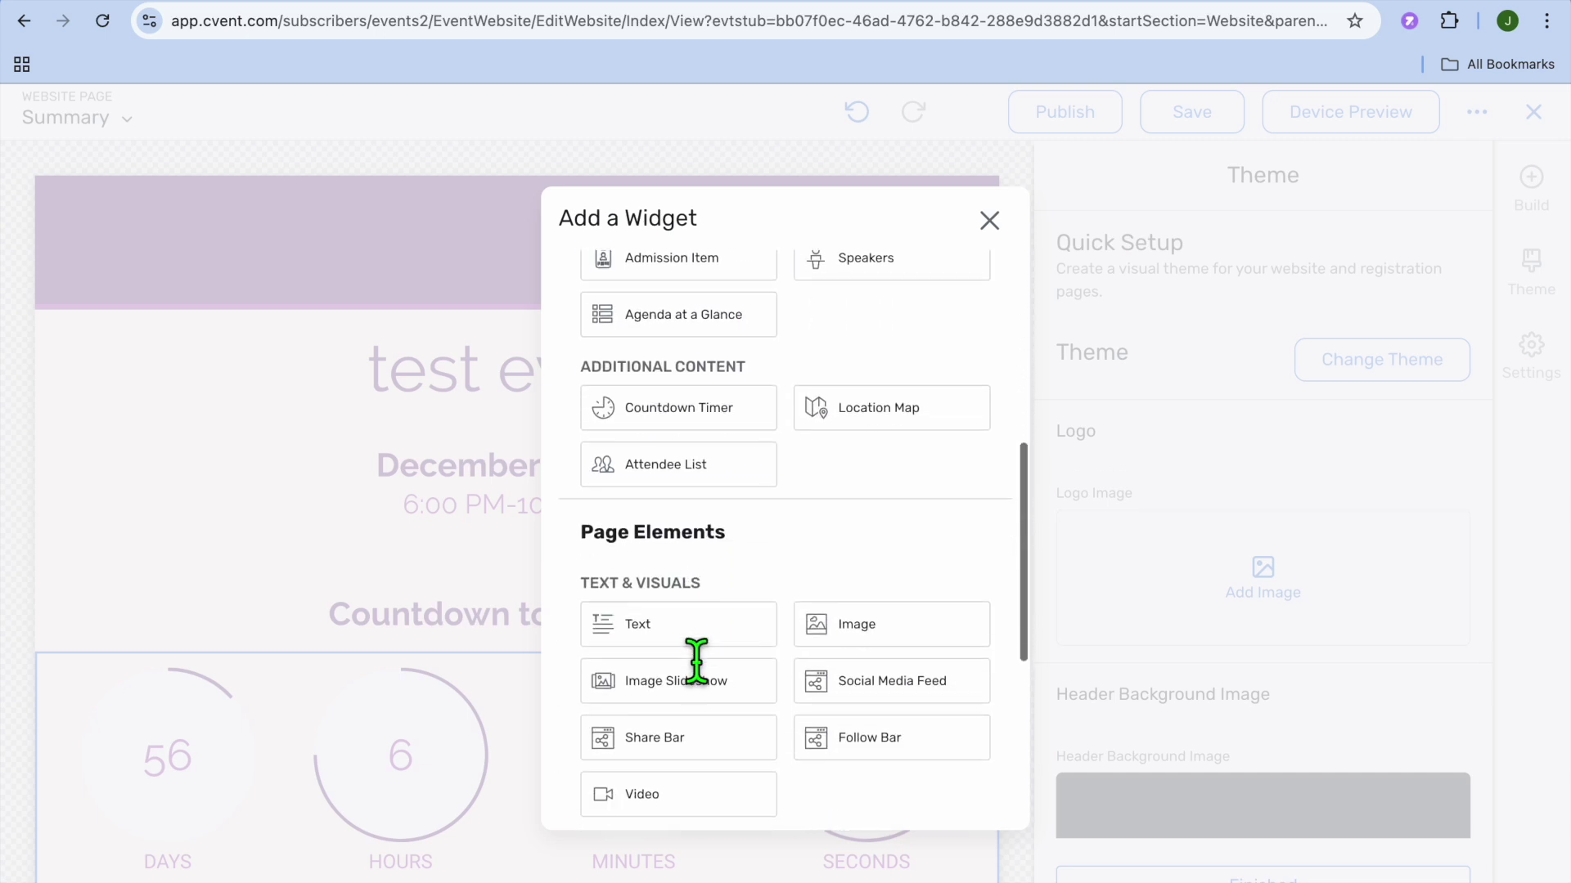
scroll(701, 677, "down", 4)
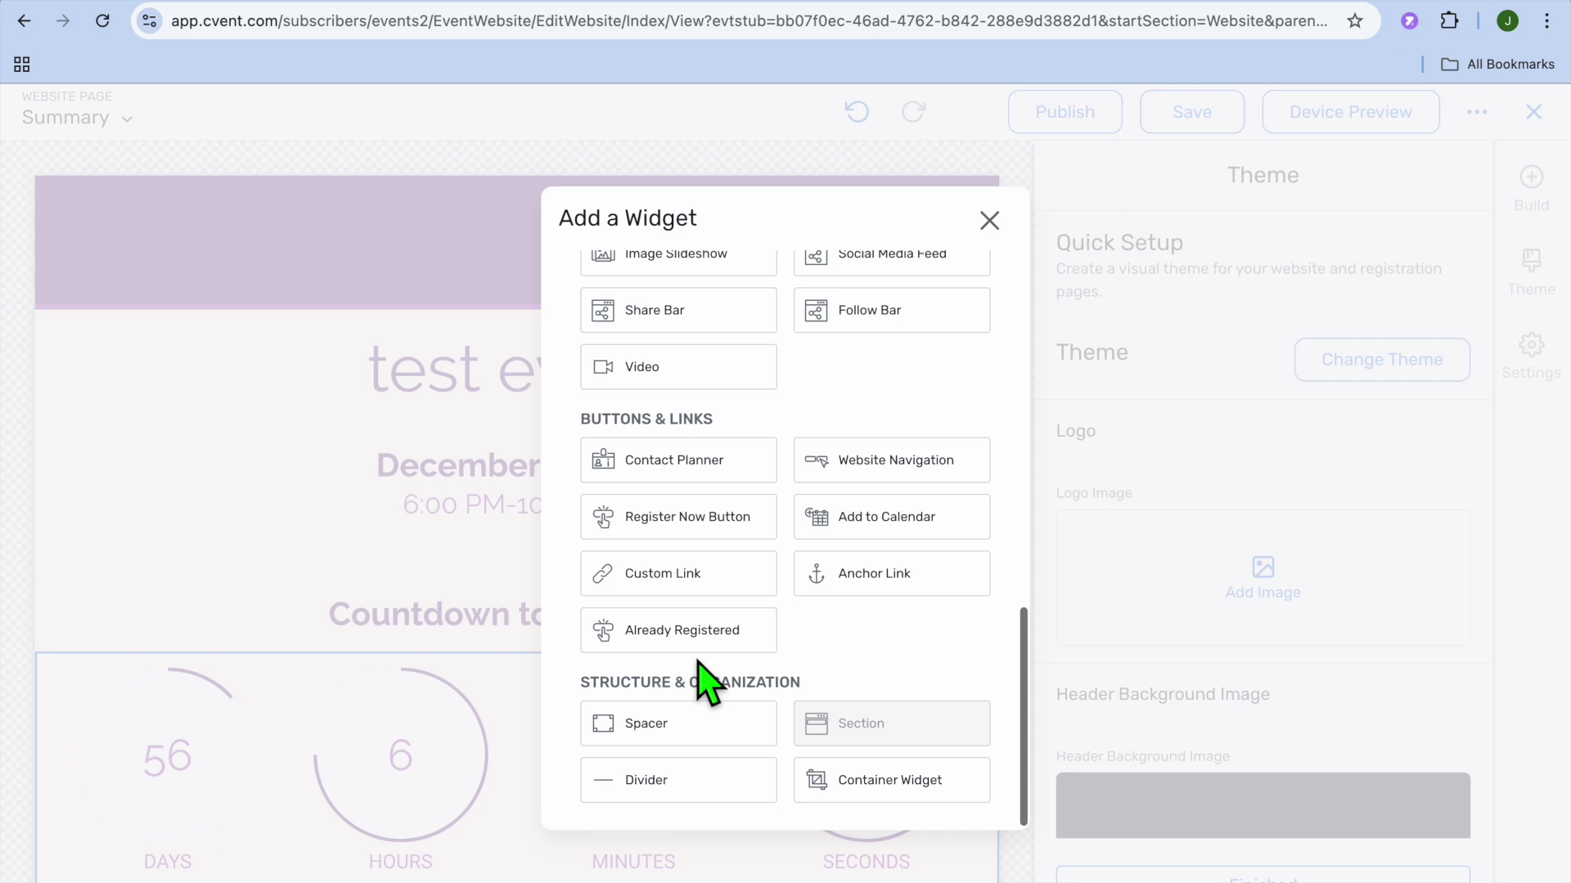
scroll(701, 678, "up", 3)
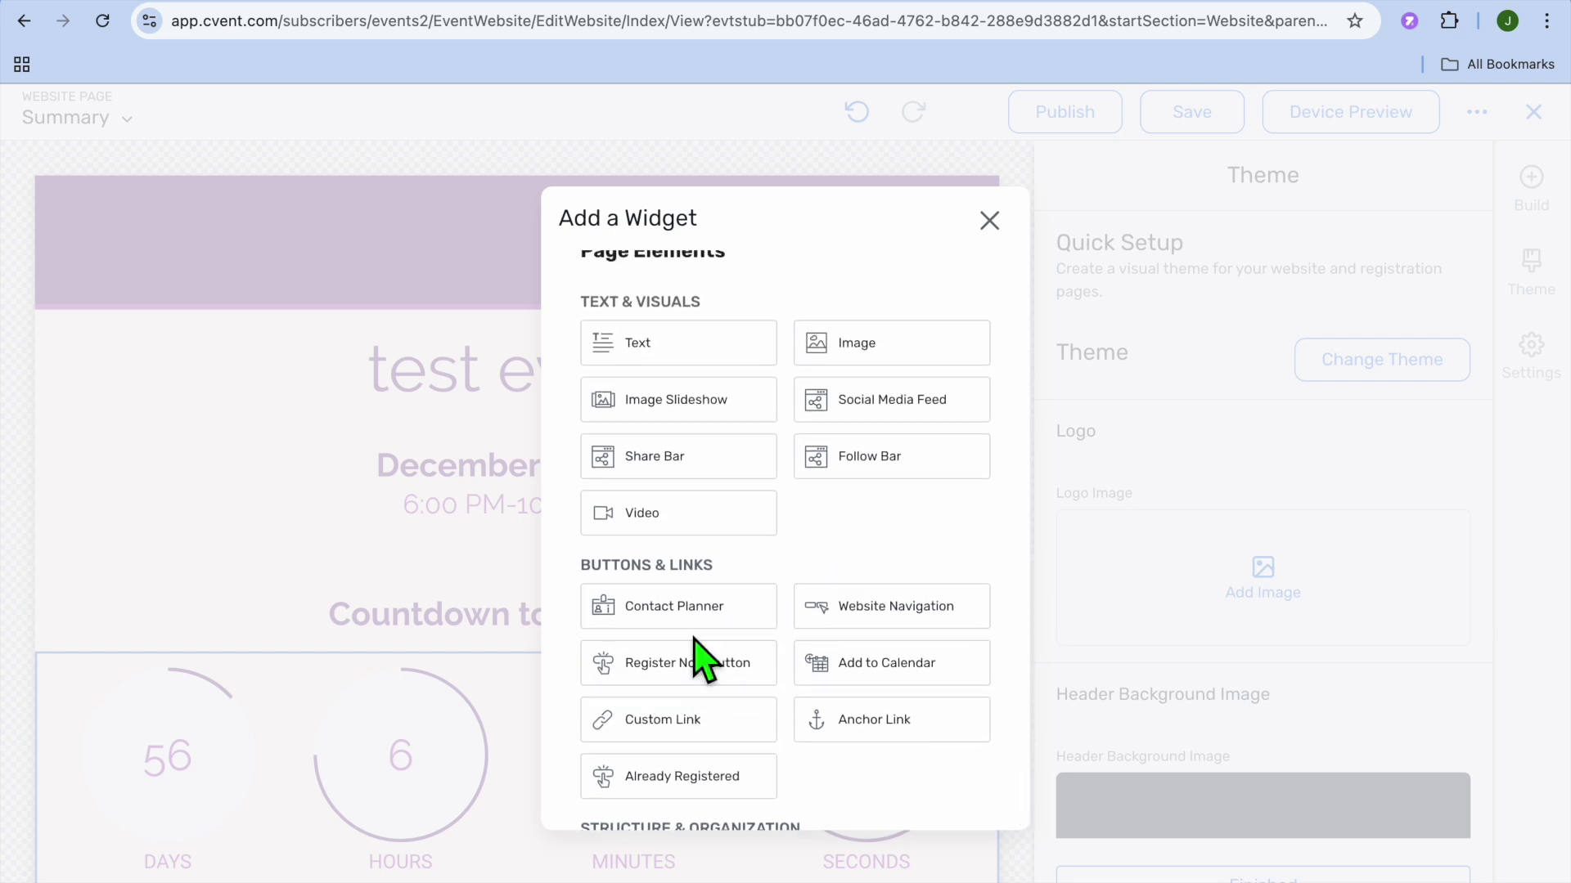
scroll(701, 659, "down", 3)
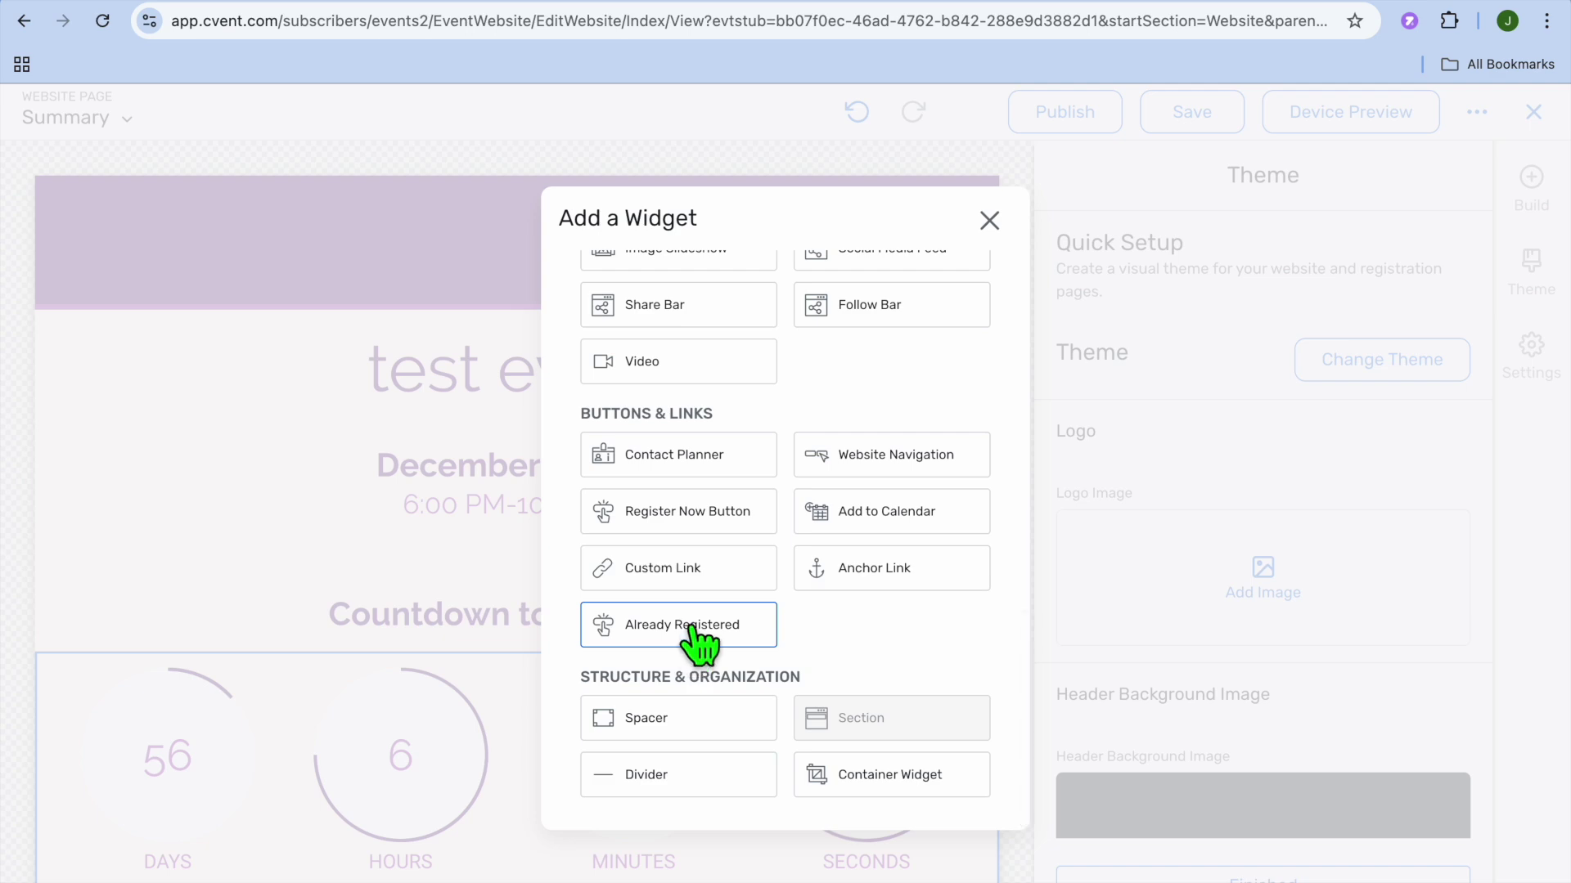
left_click(990, 221)
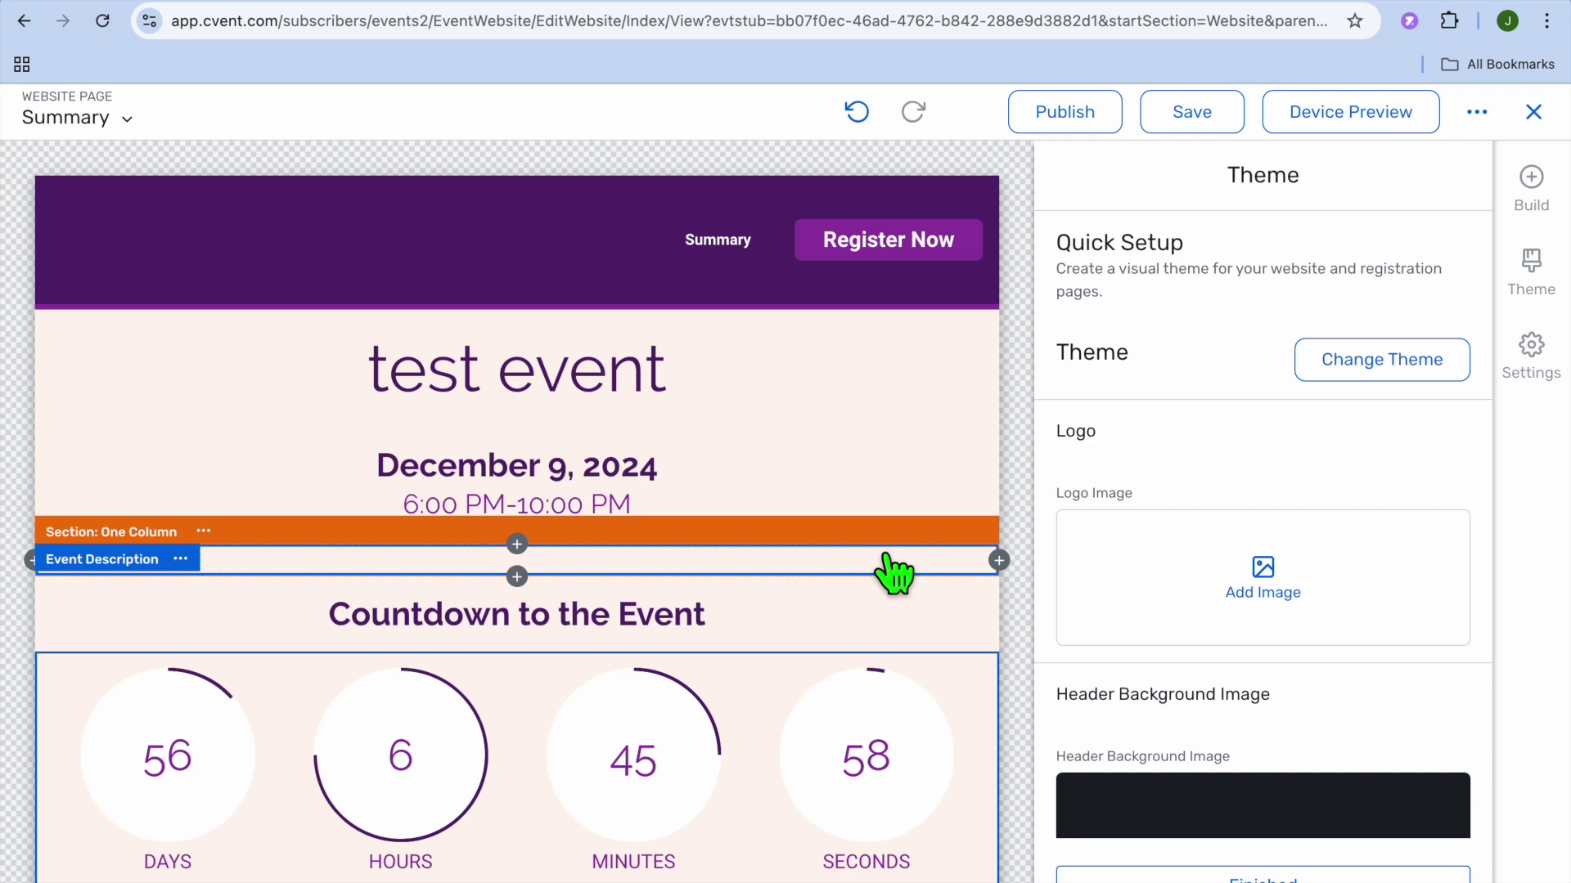
scroll(894, 573, "down", 5)
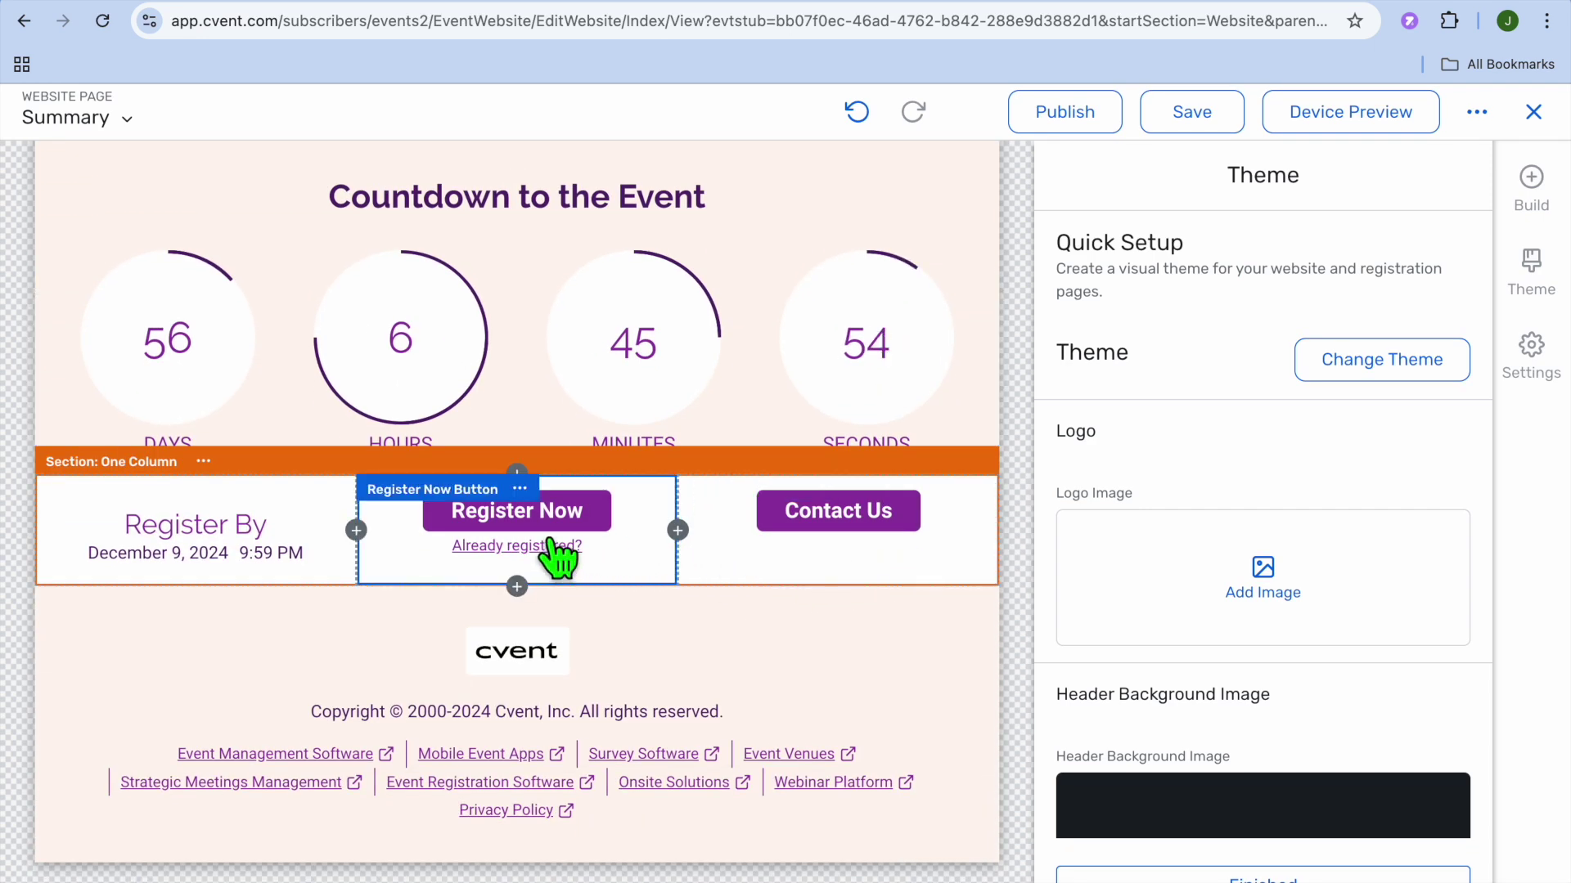
scroll(827, 455, "up", 2)
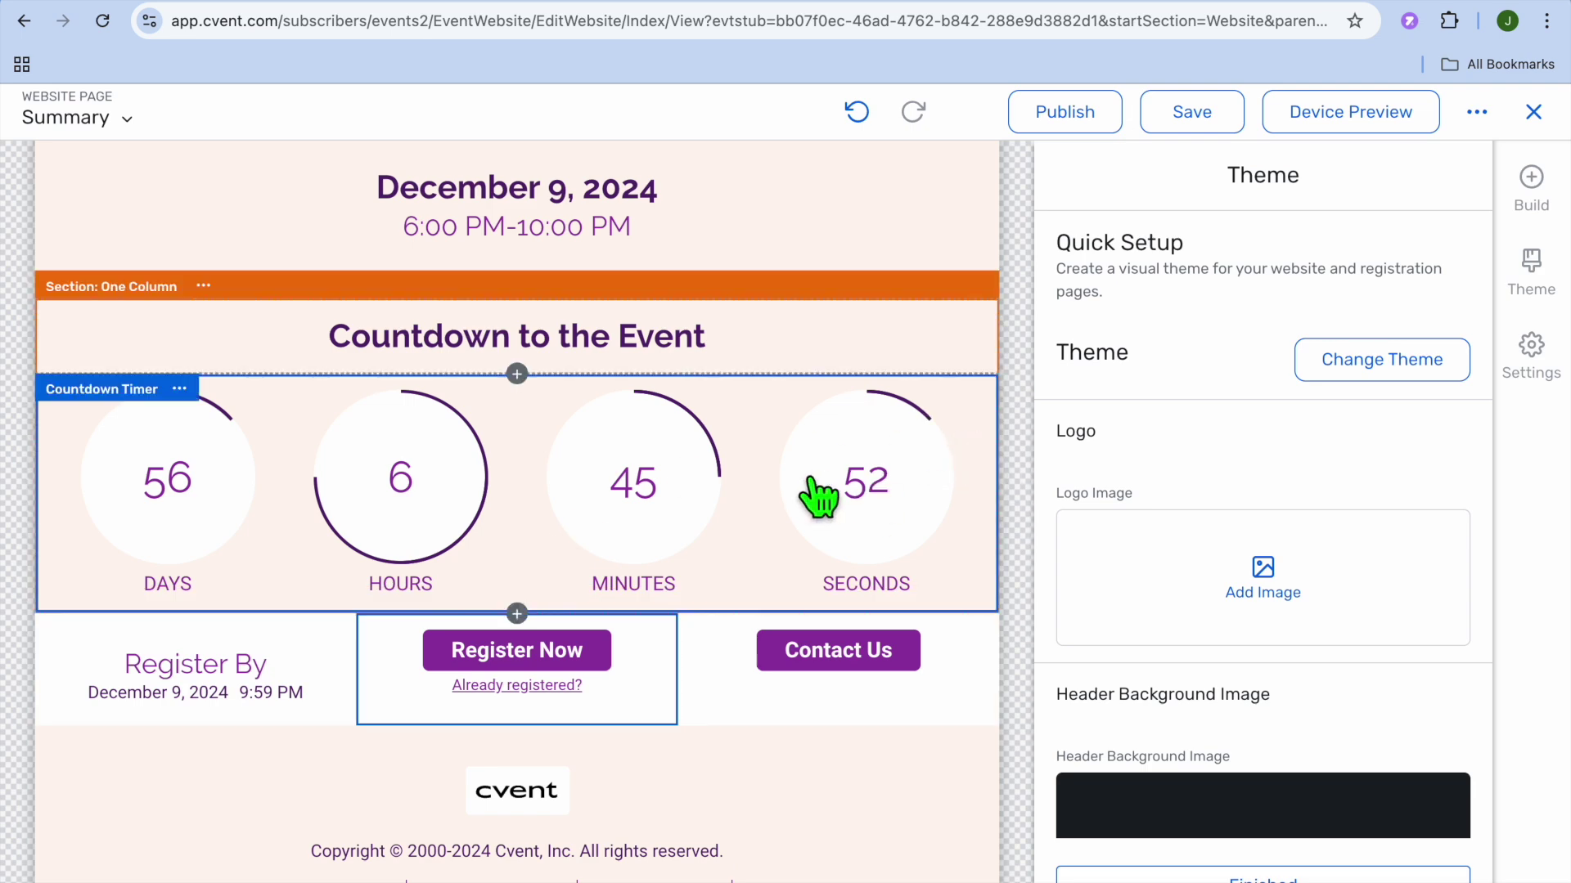
Cancel leaving the editor and save the website version with Finished
left_click(1548, 114)
left_click(754, 335)
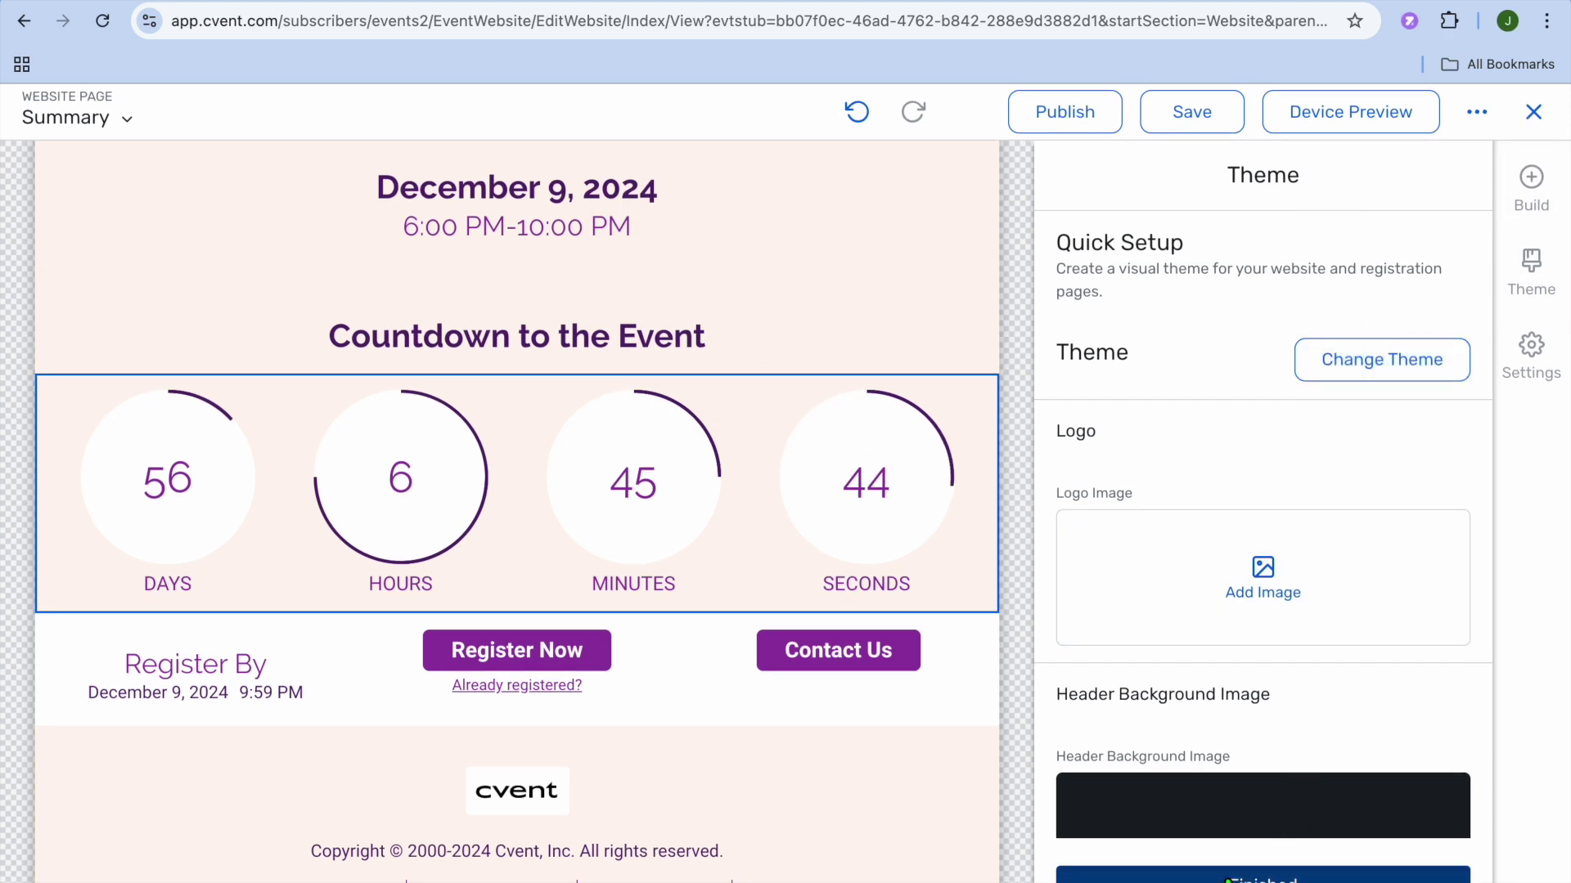
left_click(1227, 880)
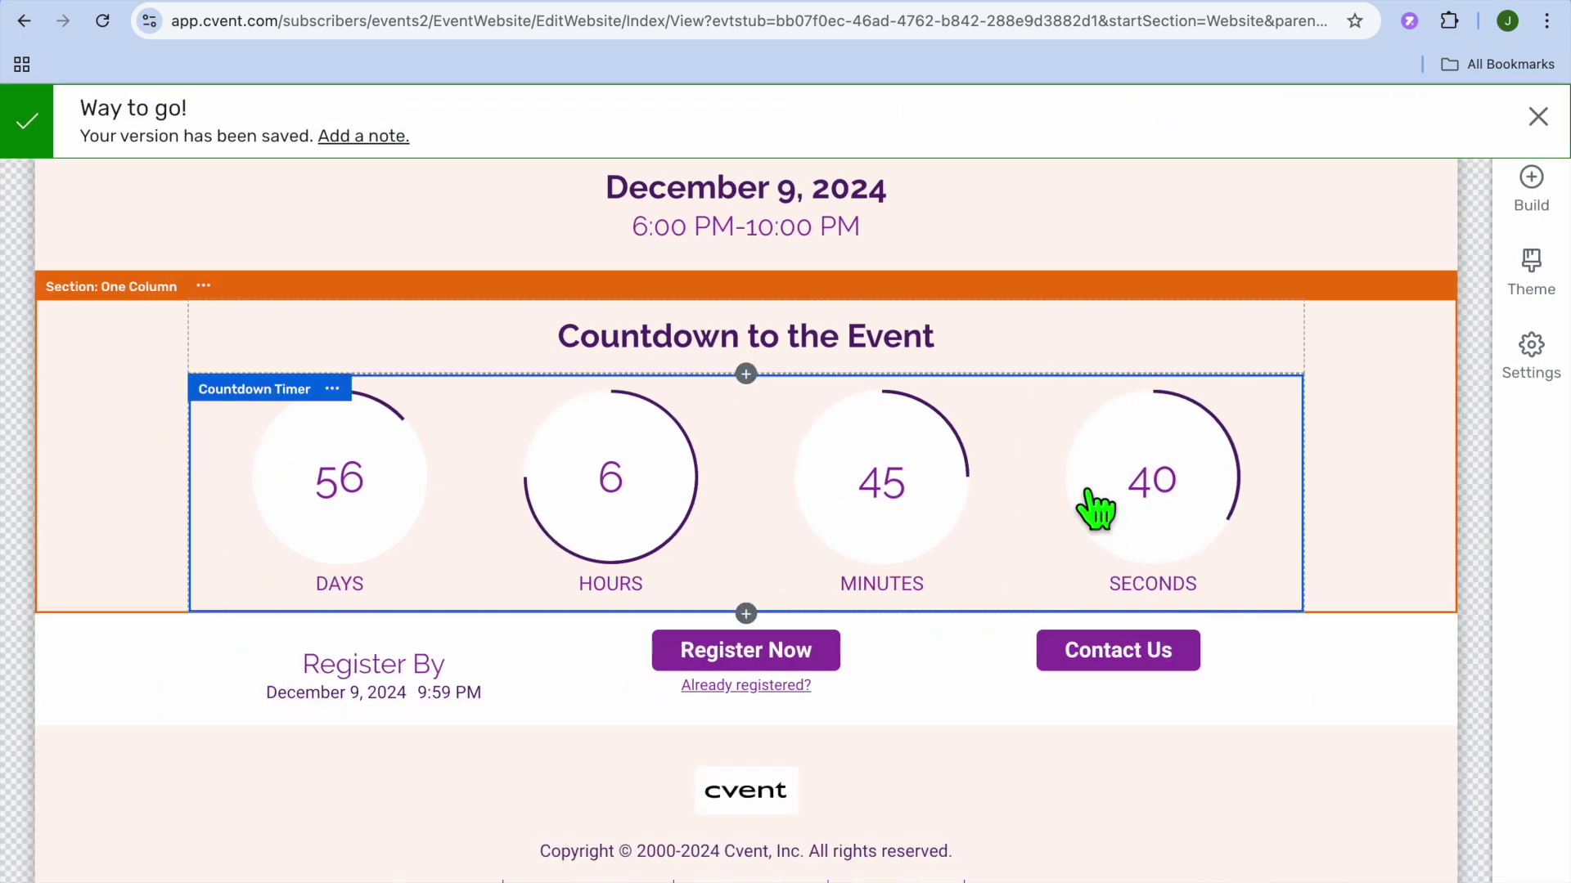
Review the Countdown Timer, counting to Event Start Date in Circle style
left_click(1042, 501)
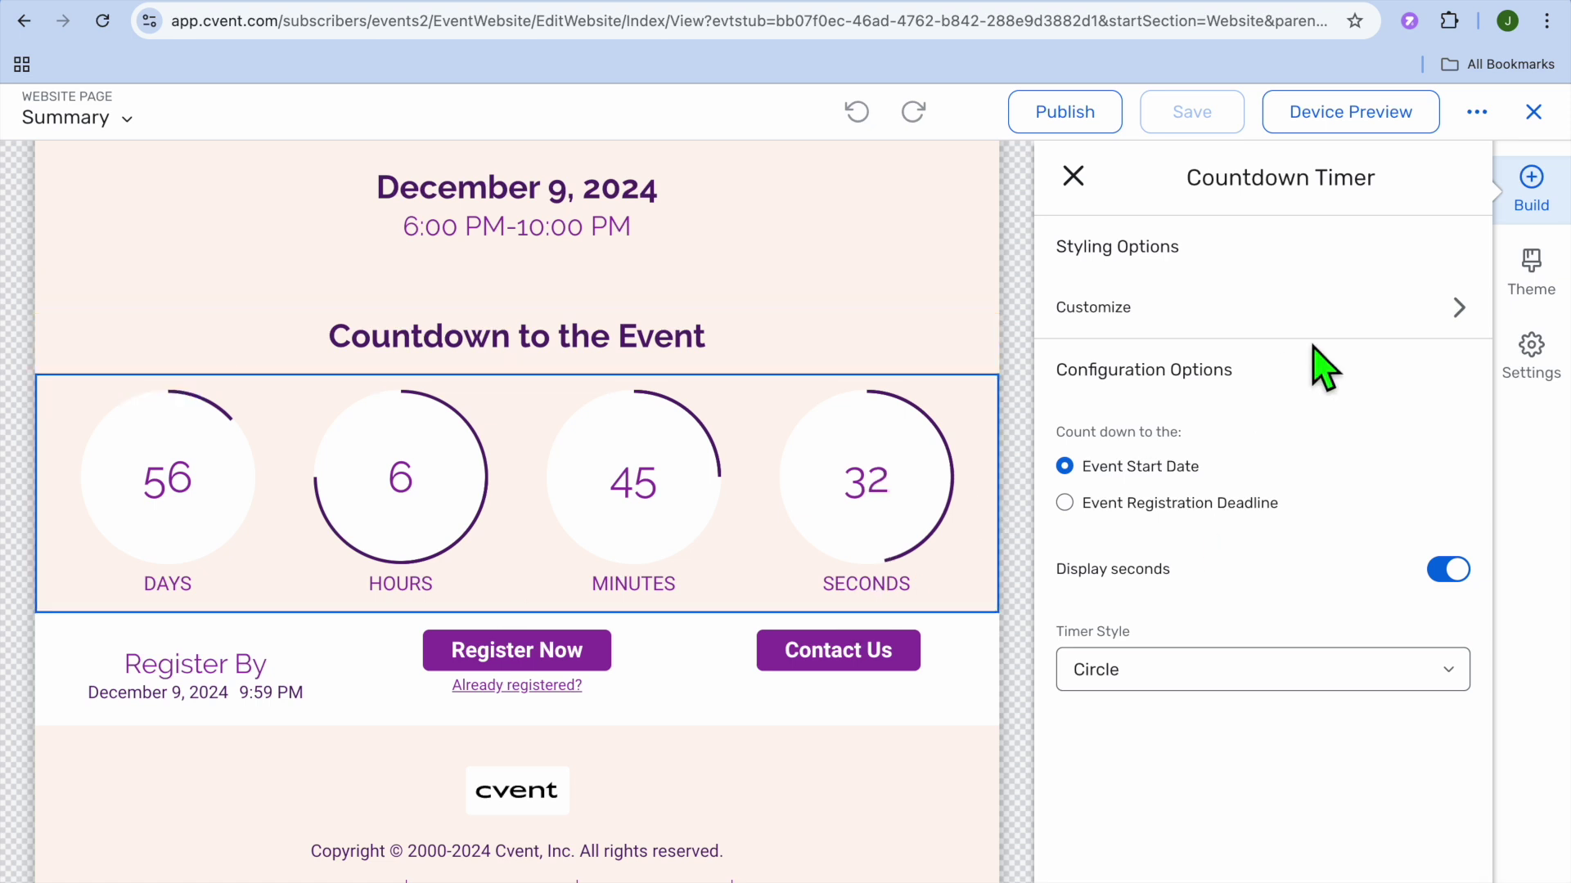
left_click(1268, 314)
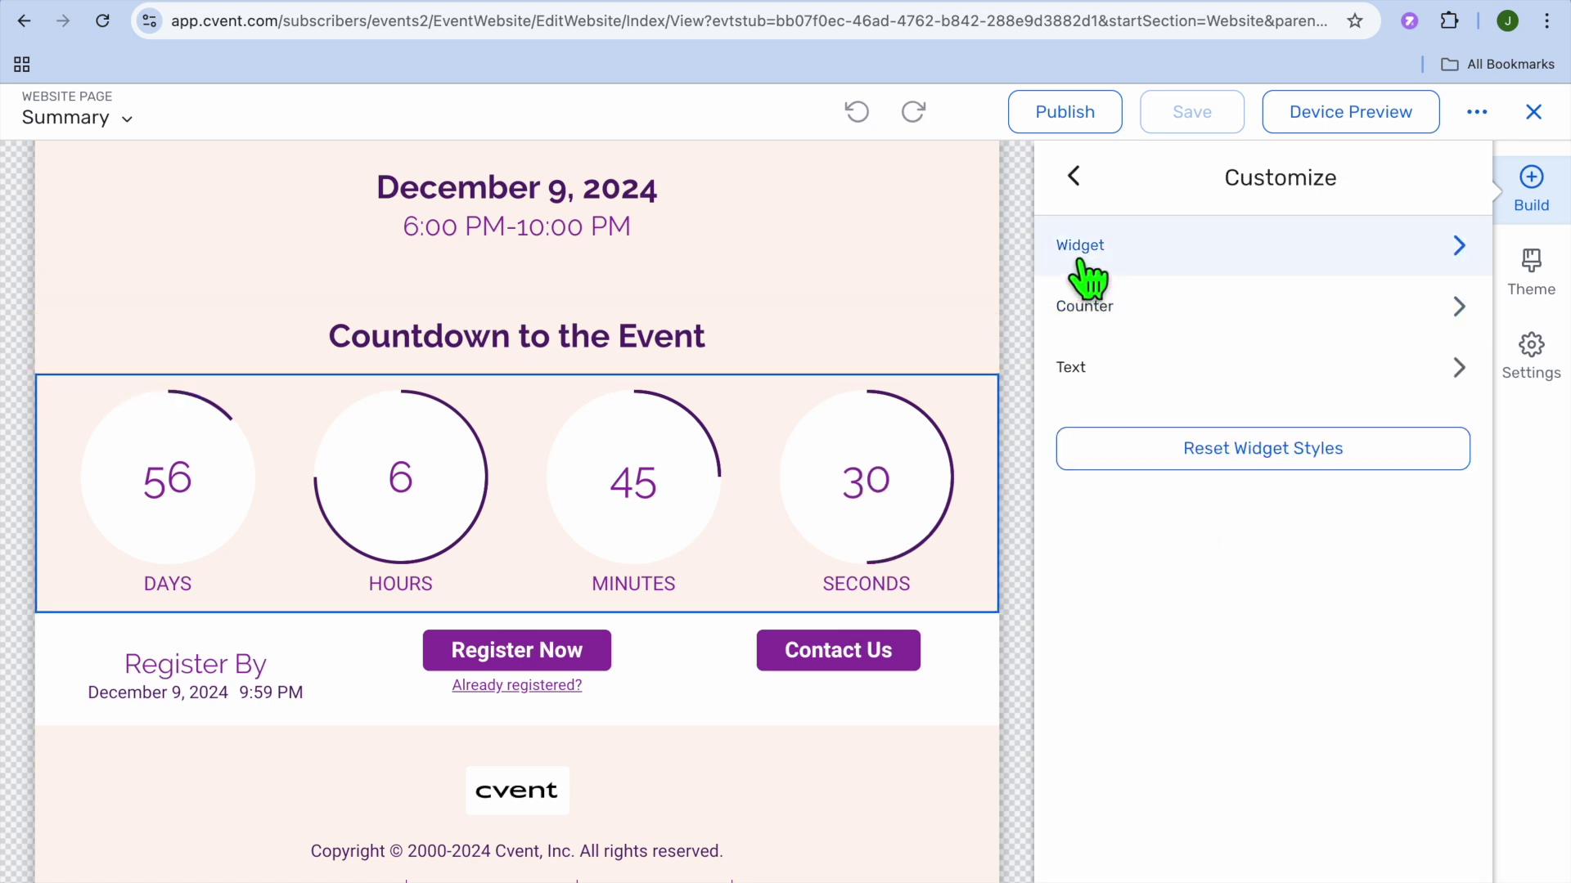
left_click(1074, 177)
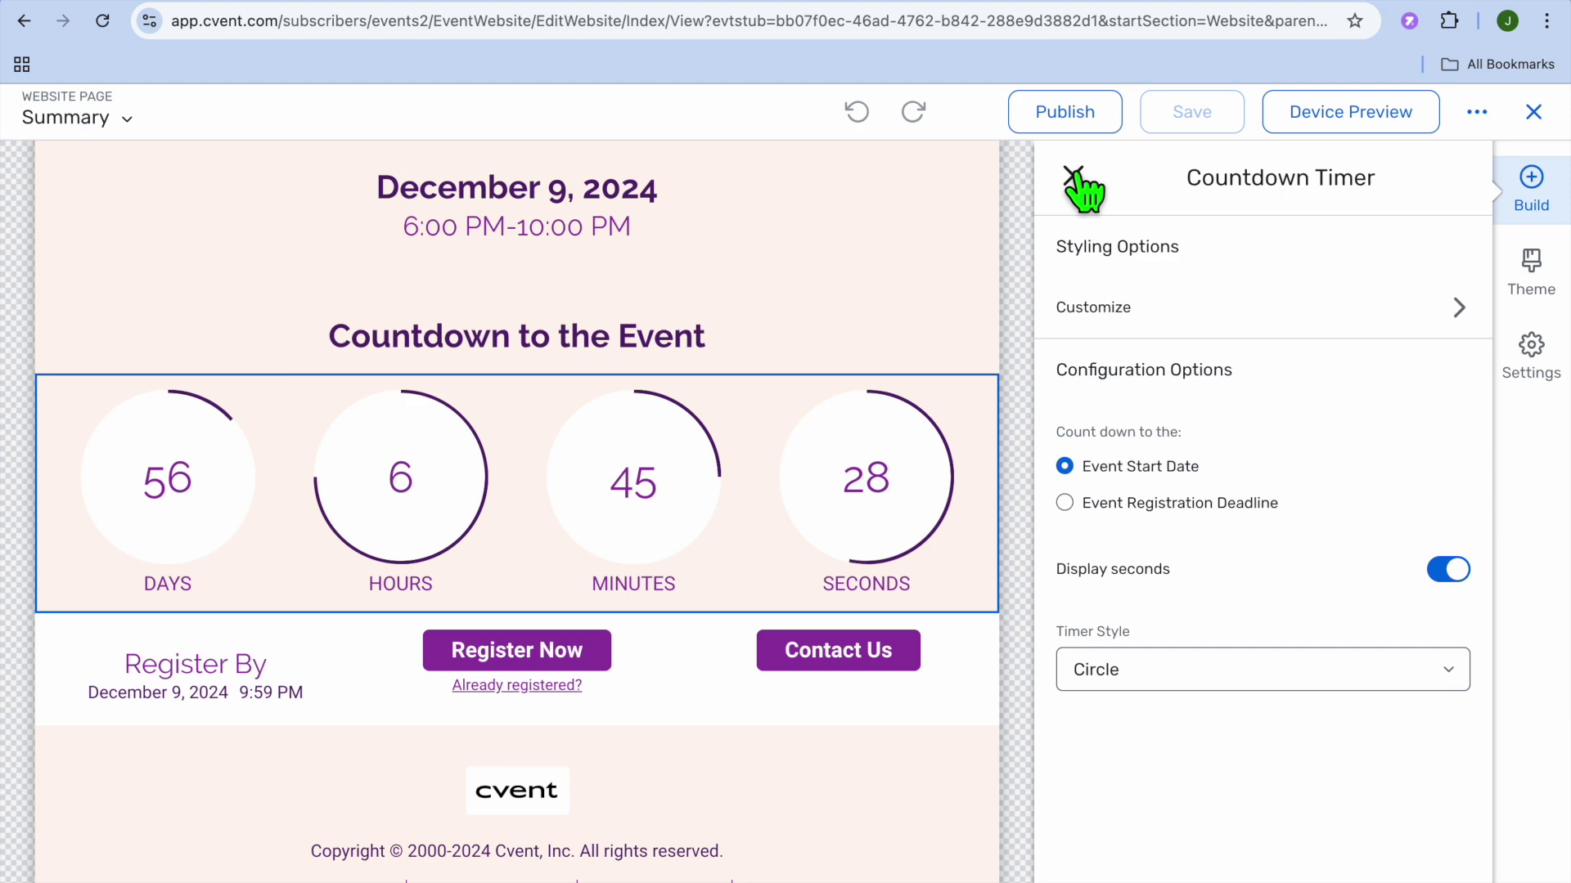
Preview the Summary page's countdown in desktop, tablet and mobile layouts, then close the preview
left_click(1375, 114)
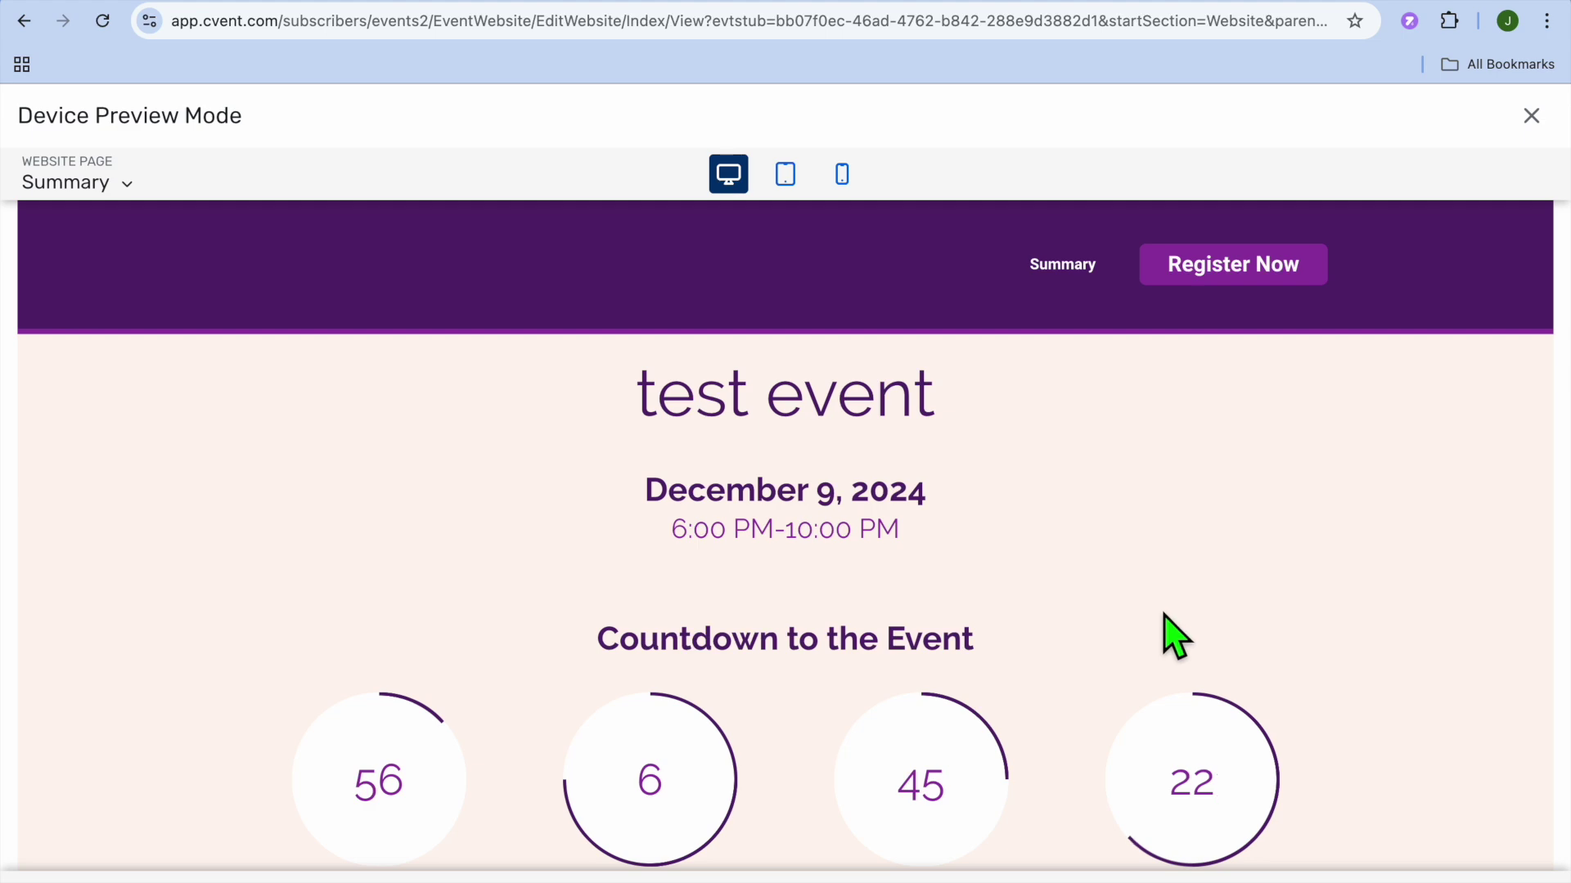
scroll(1170, 638, "down", 6)
scroll(1167, 647, "up", 6)
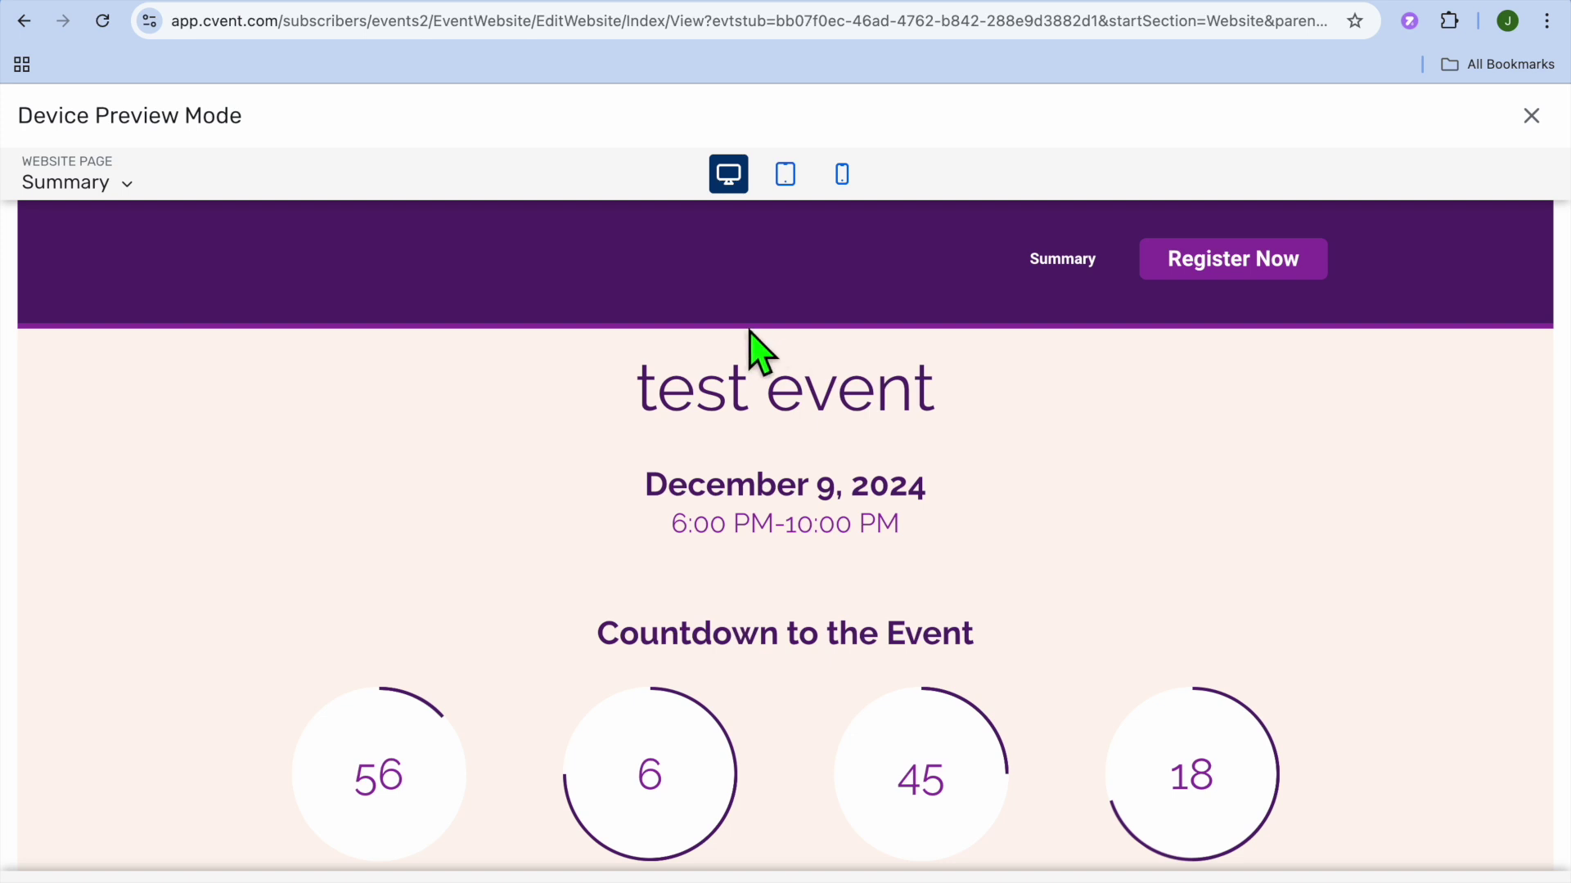
left_click(787, 179)
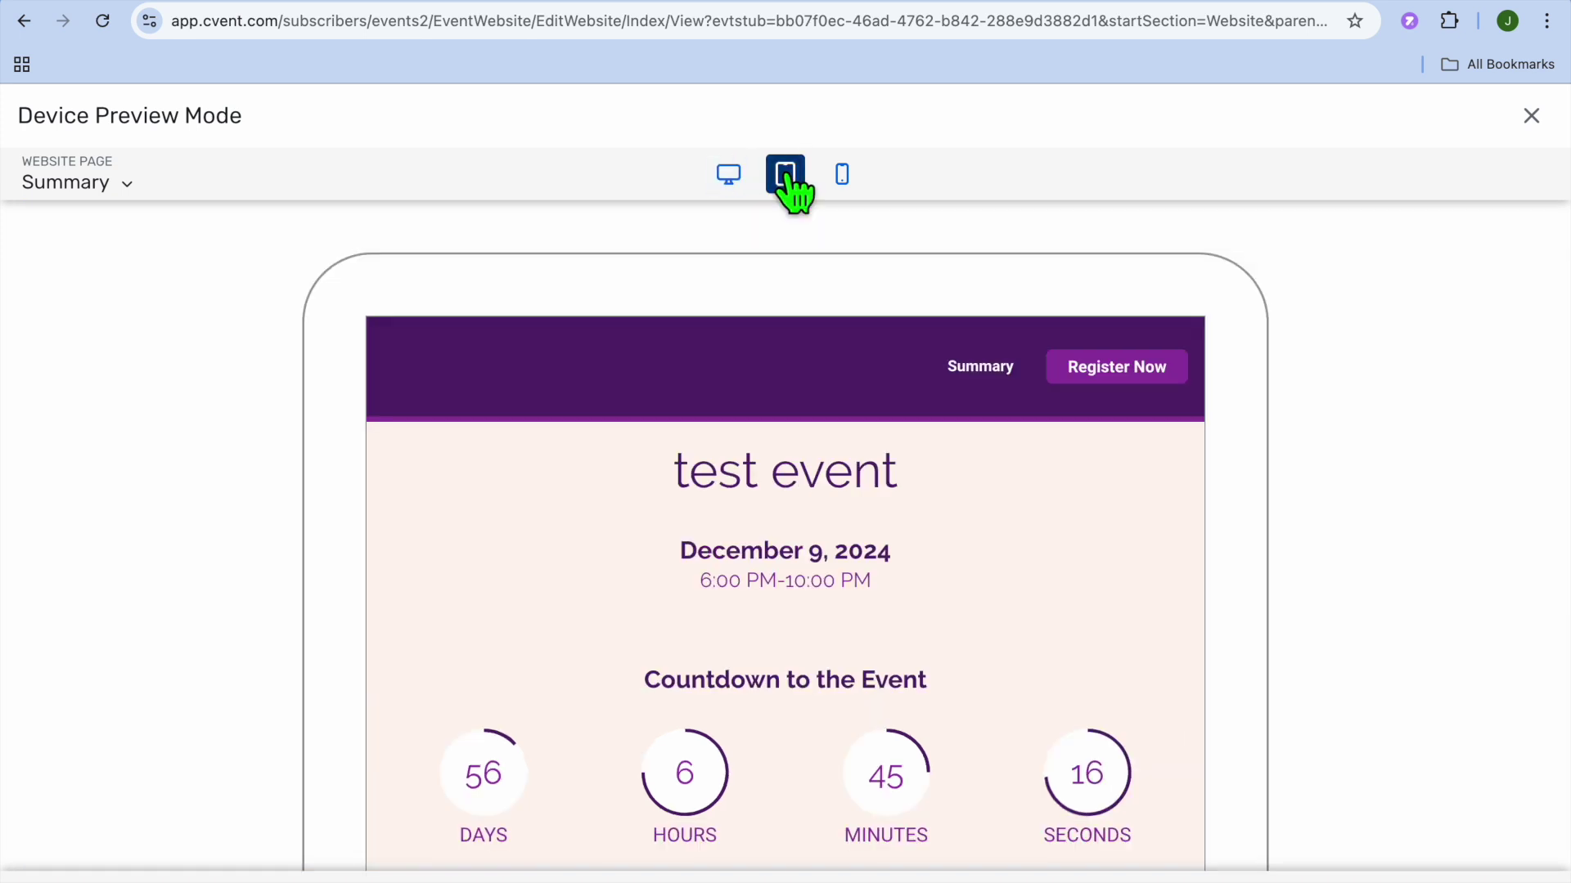
left_click(844, 180)
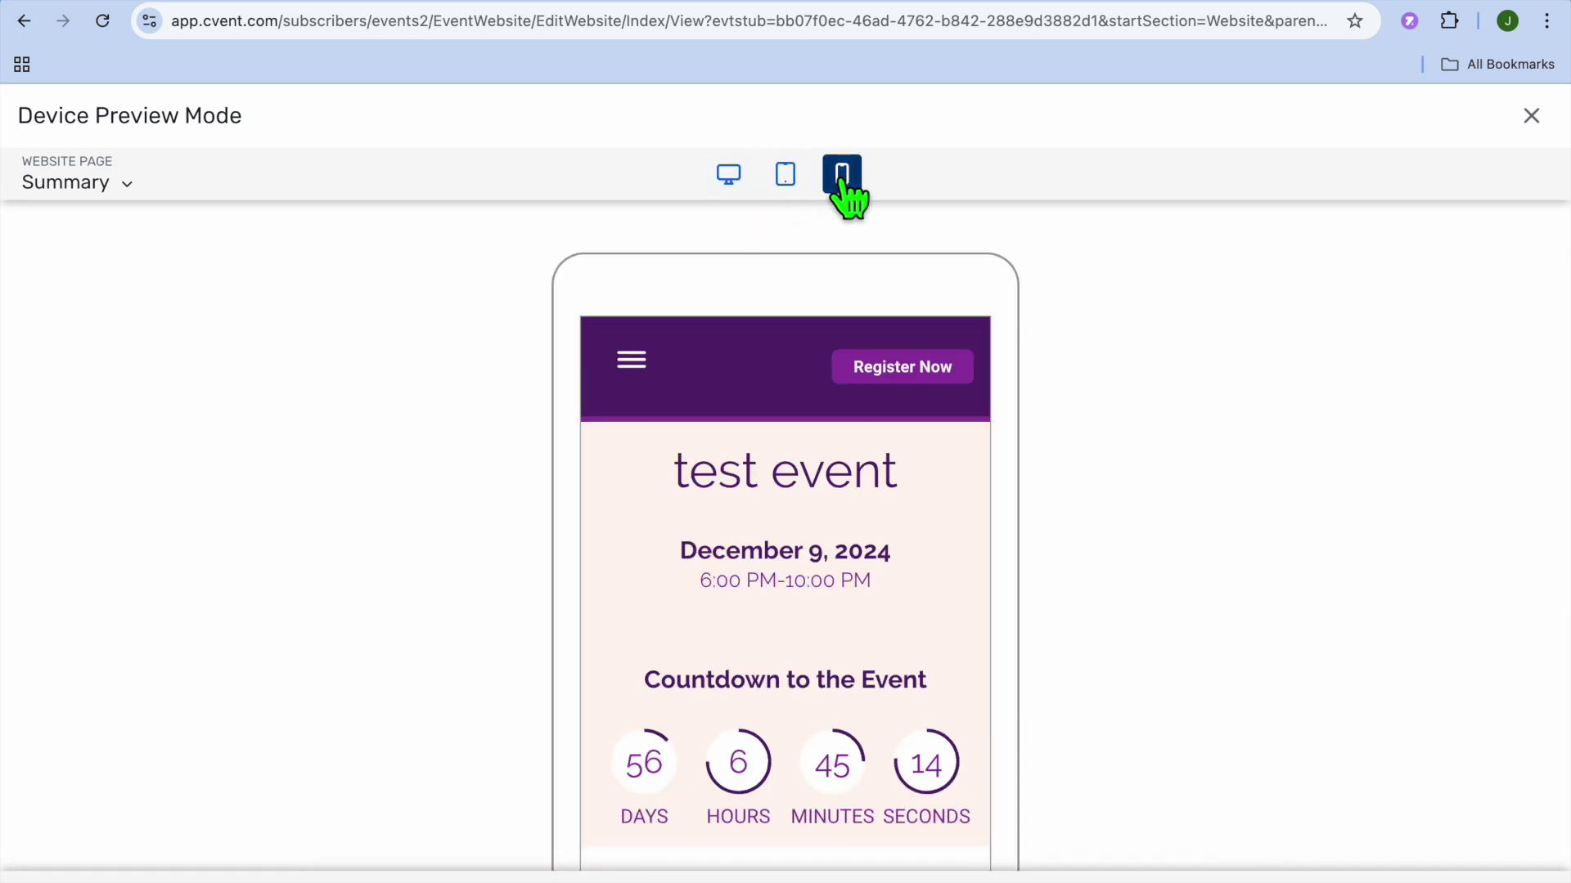
scroll(849, 643, "down", 10)
scroll(981, 497, "up", 10)
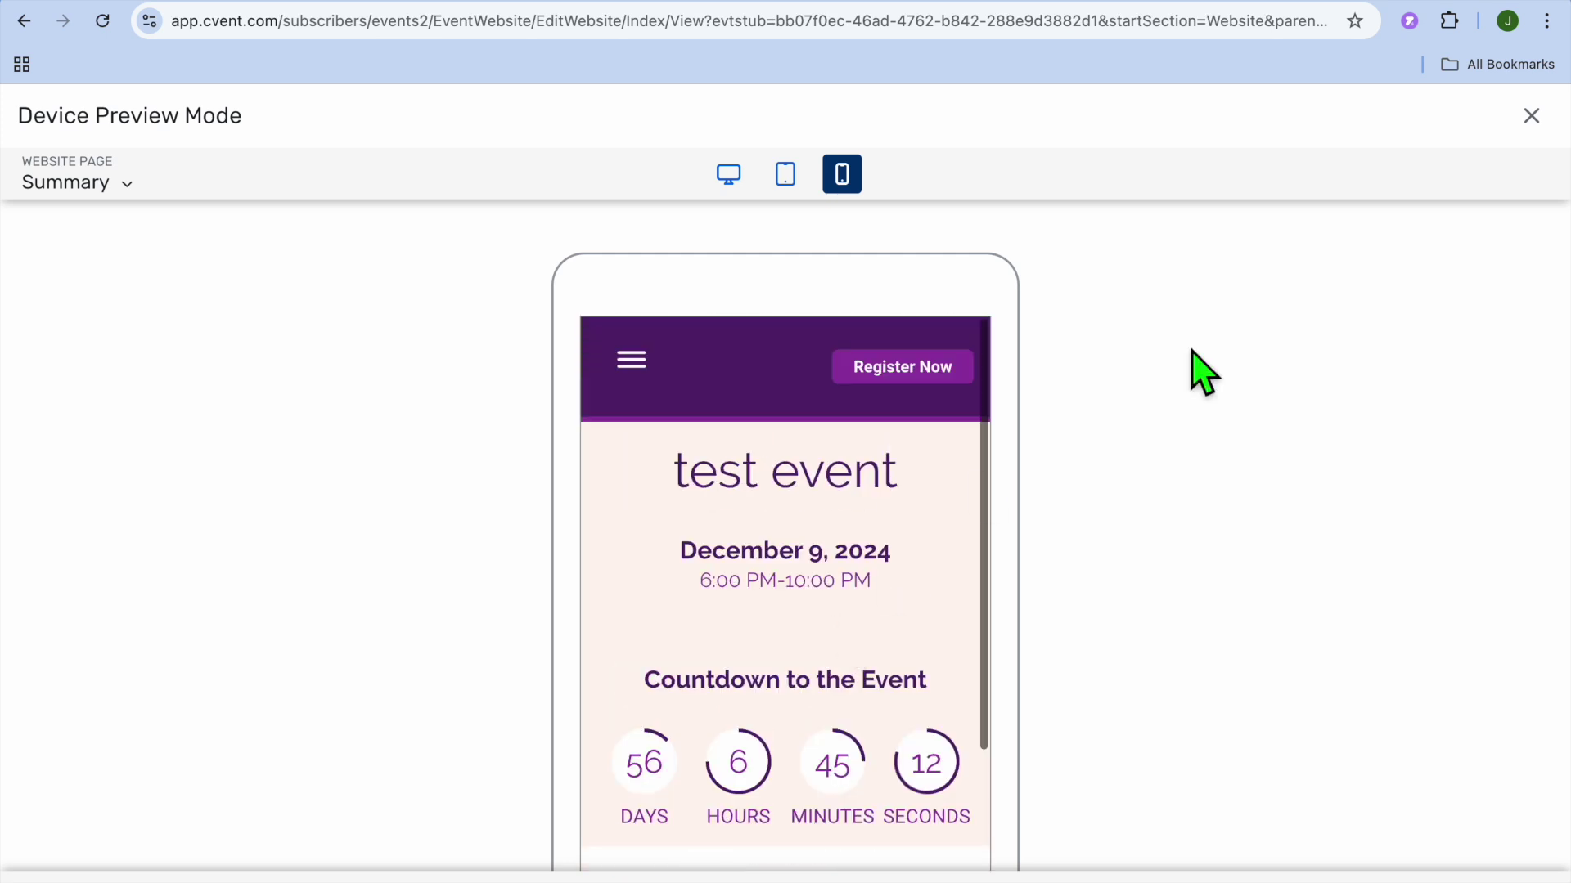
left_click(1529, 118)
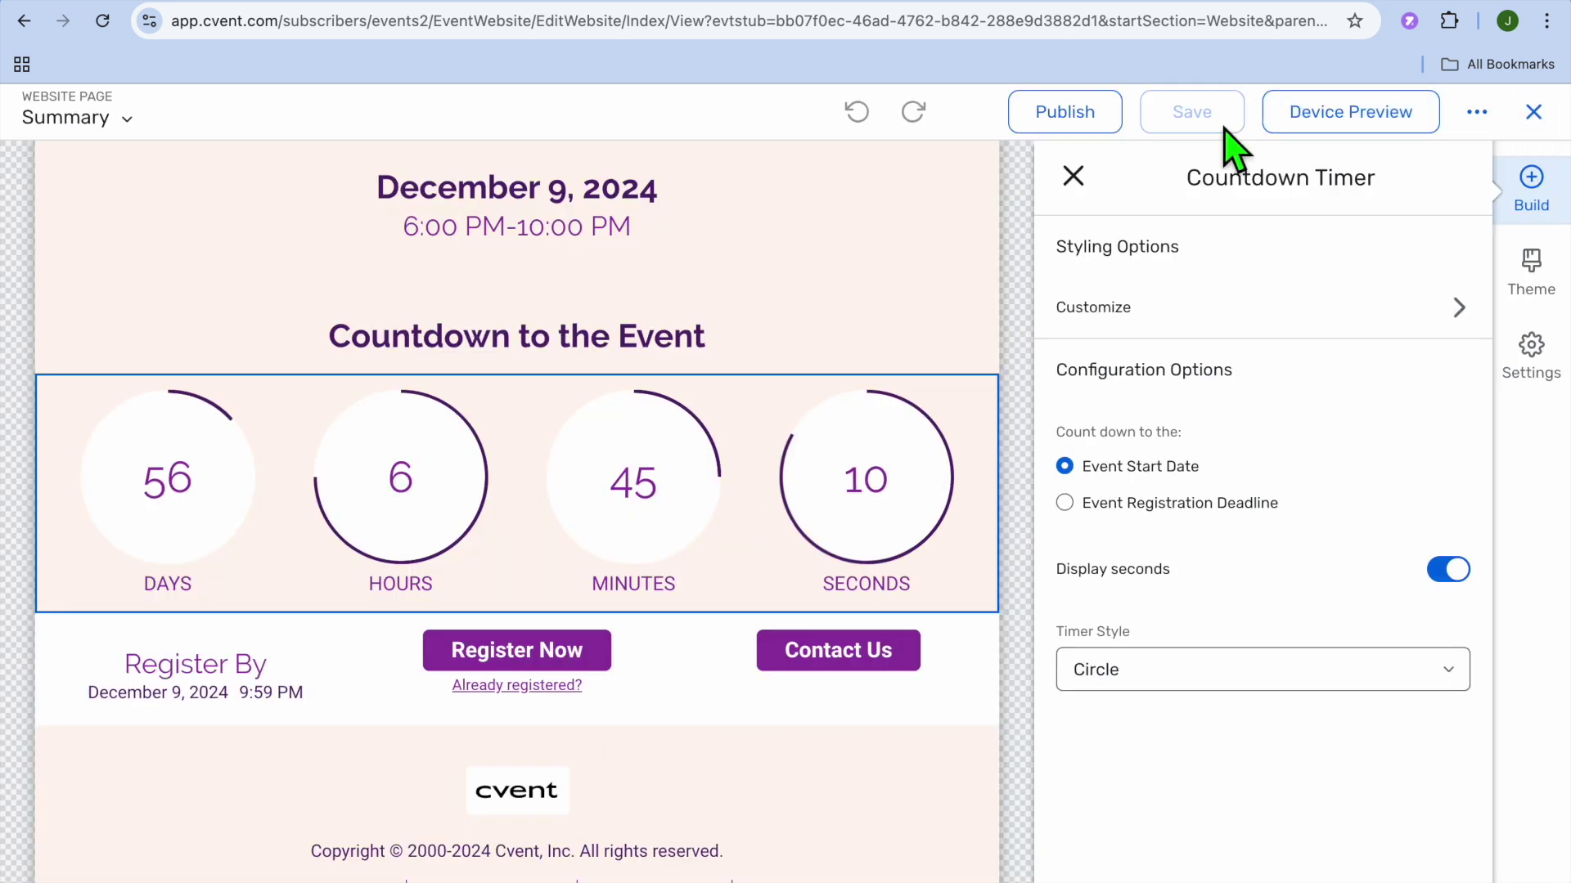
Publish the event website, dismiss the published banner, and exit the site editor
left_click(1094, 118)
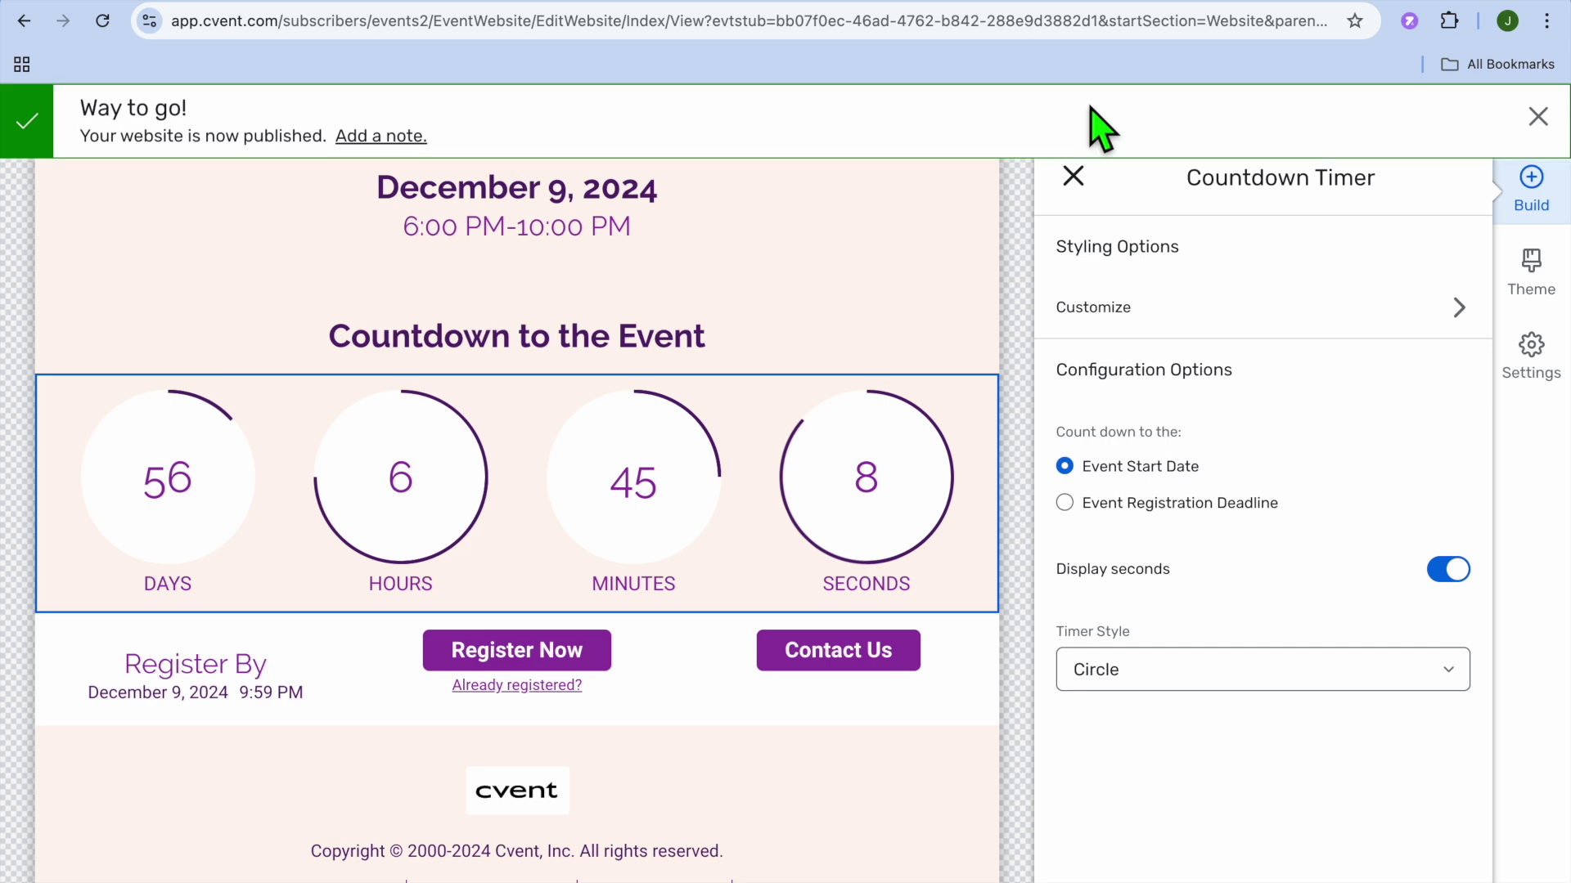
left_click(1538, 117)
left_click(1534, 113)
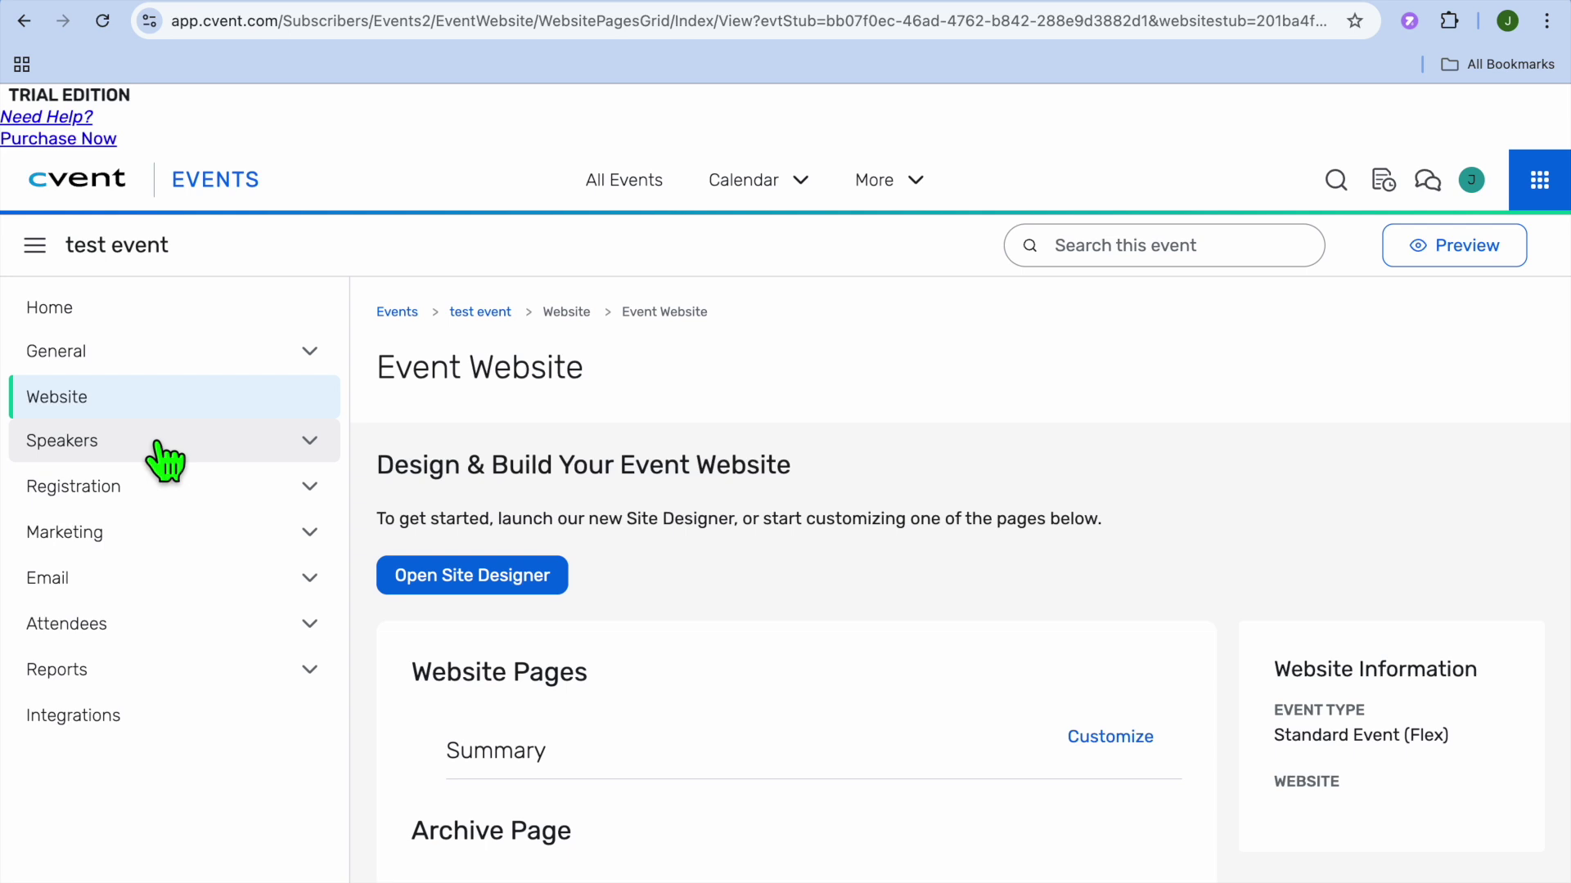
Expand Speakers to show the test event's empty Speaker List
left_click(100, 446)
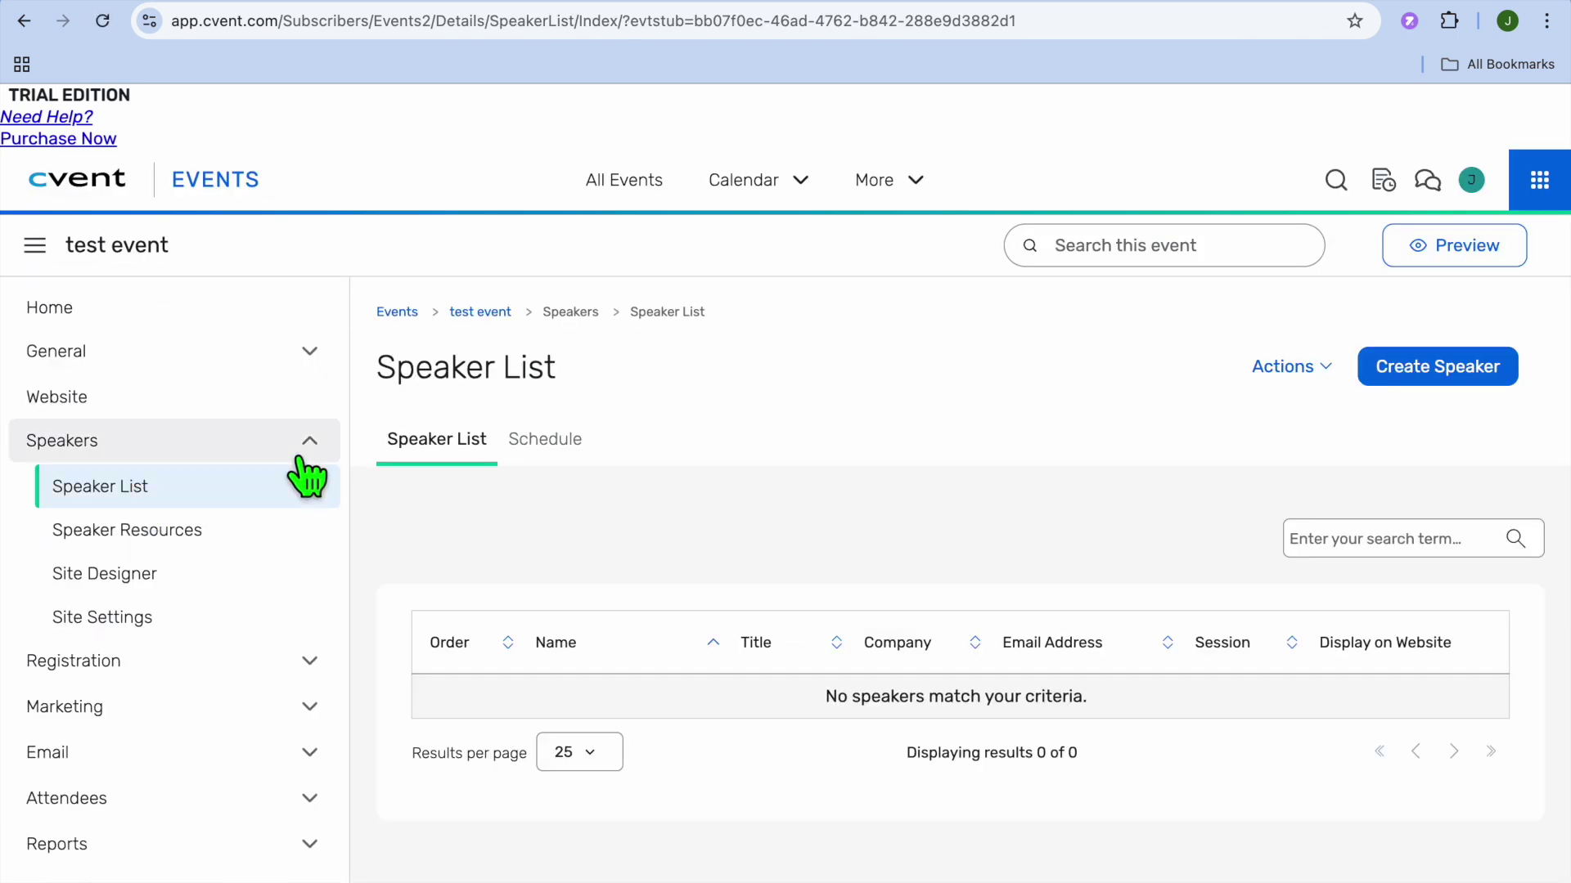
Start a new speaker and look through the empty Create Speaker form fields
left_click(1423, 381)
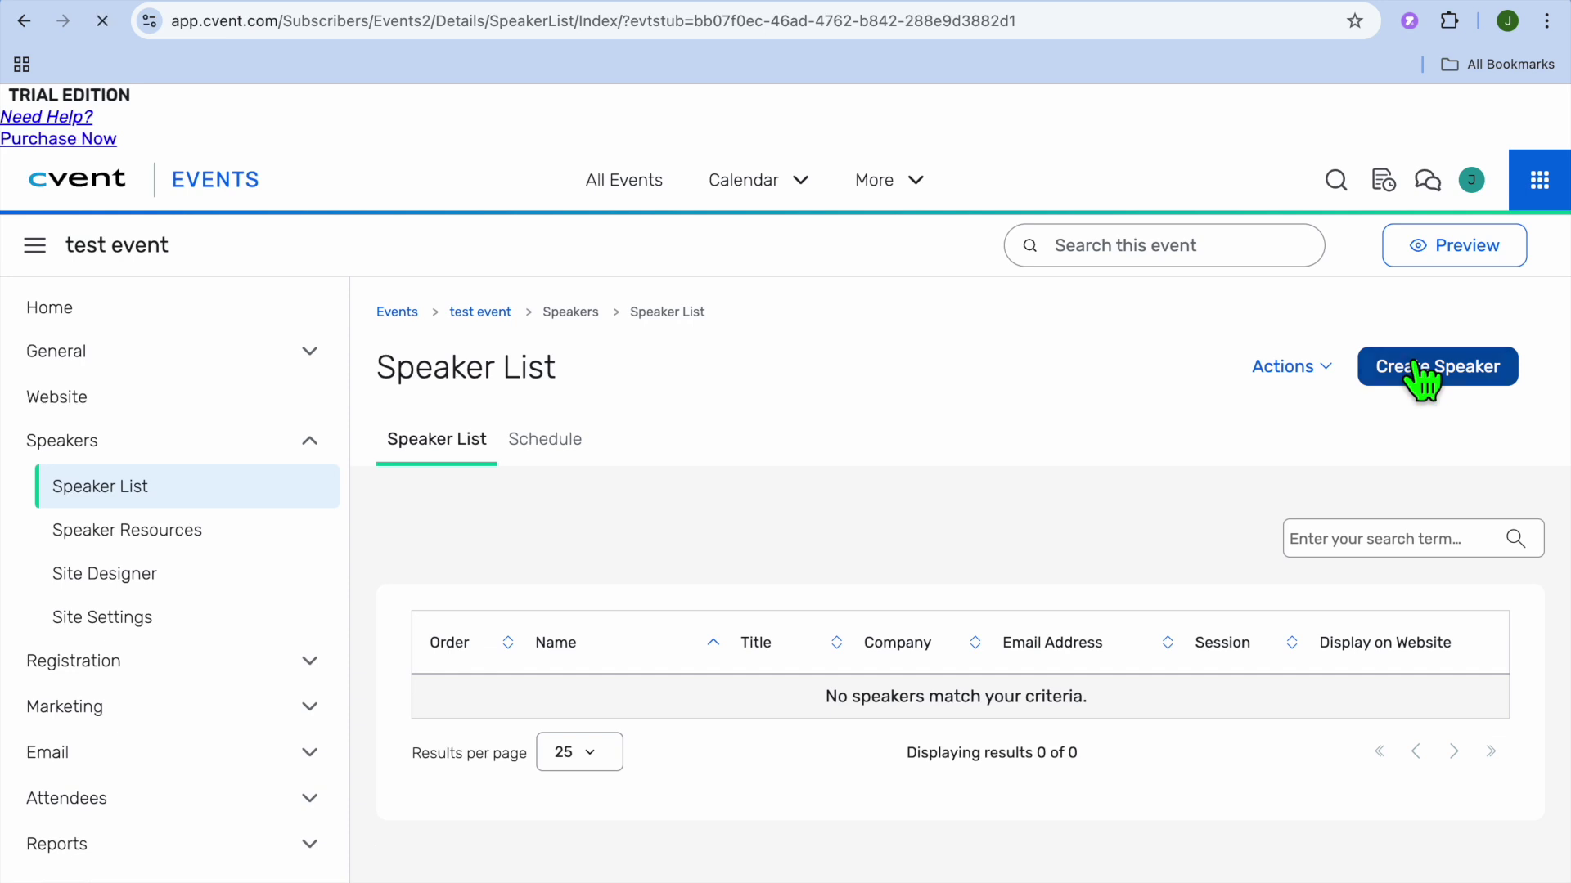
scroll(981, 479, "down", 3)
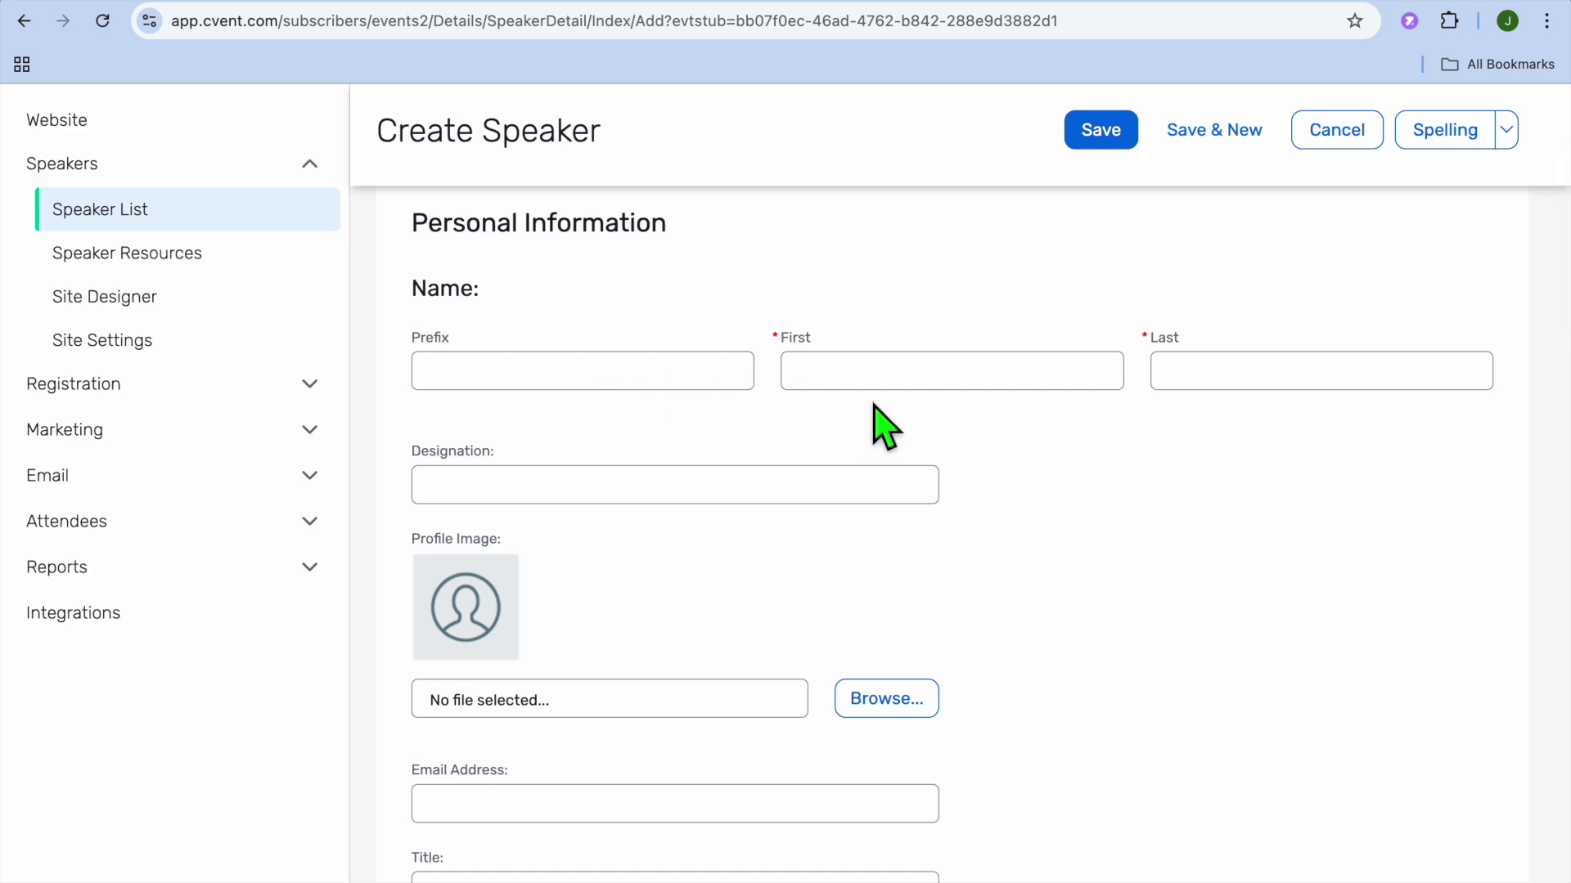
scroll(749, 588, "down", 3)
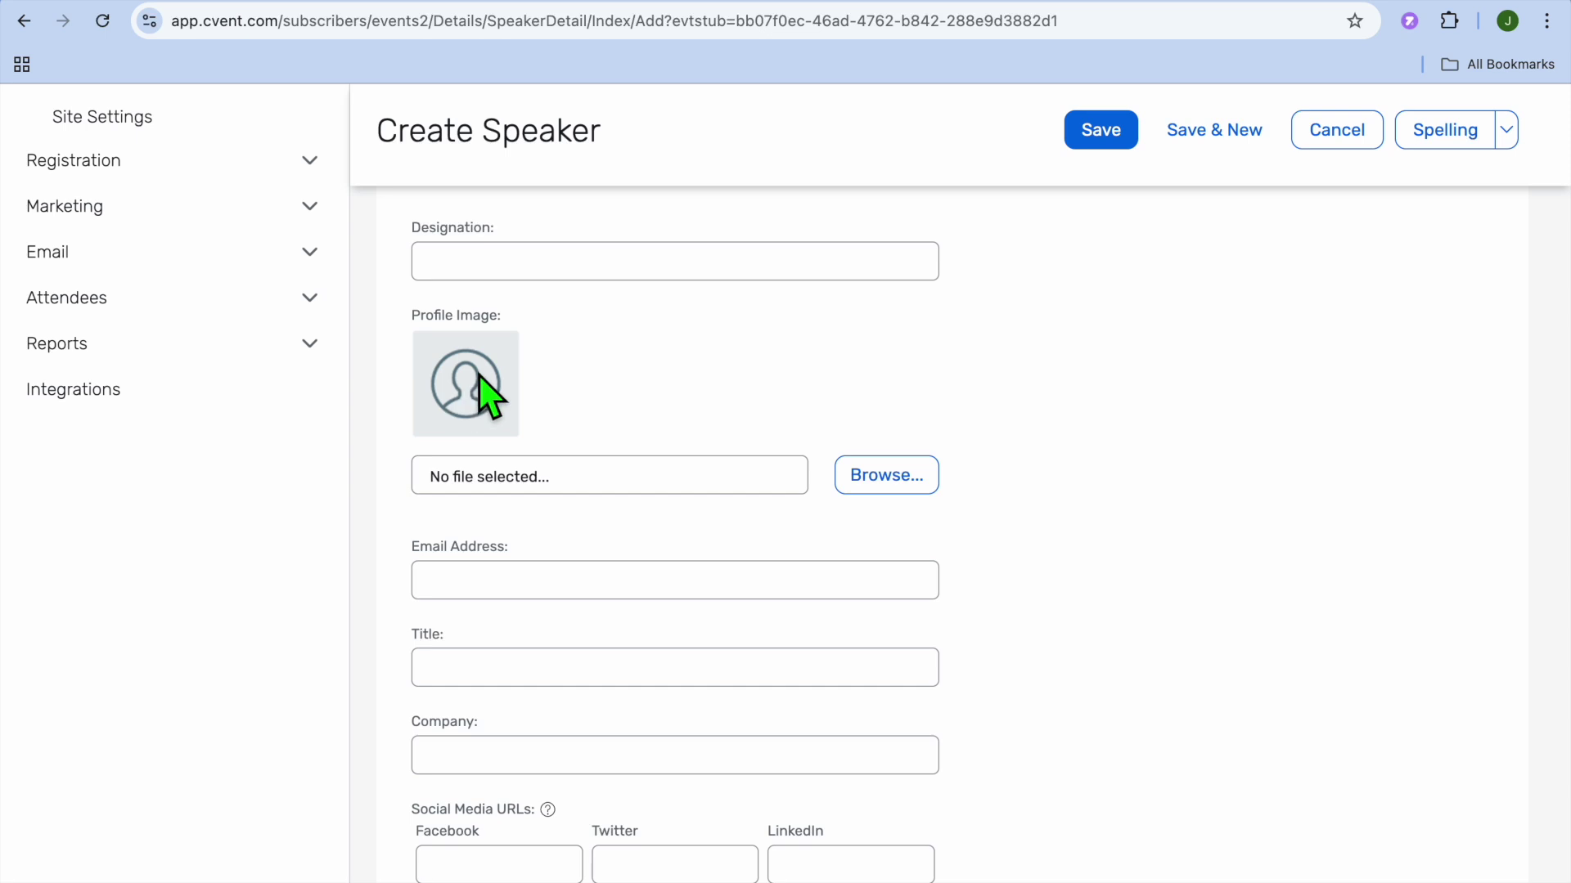
scroll(689, 542, "down", 4)
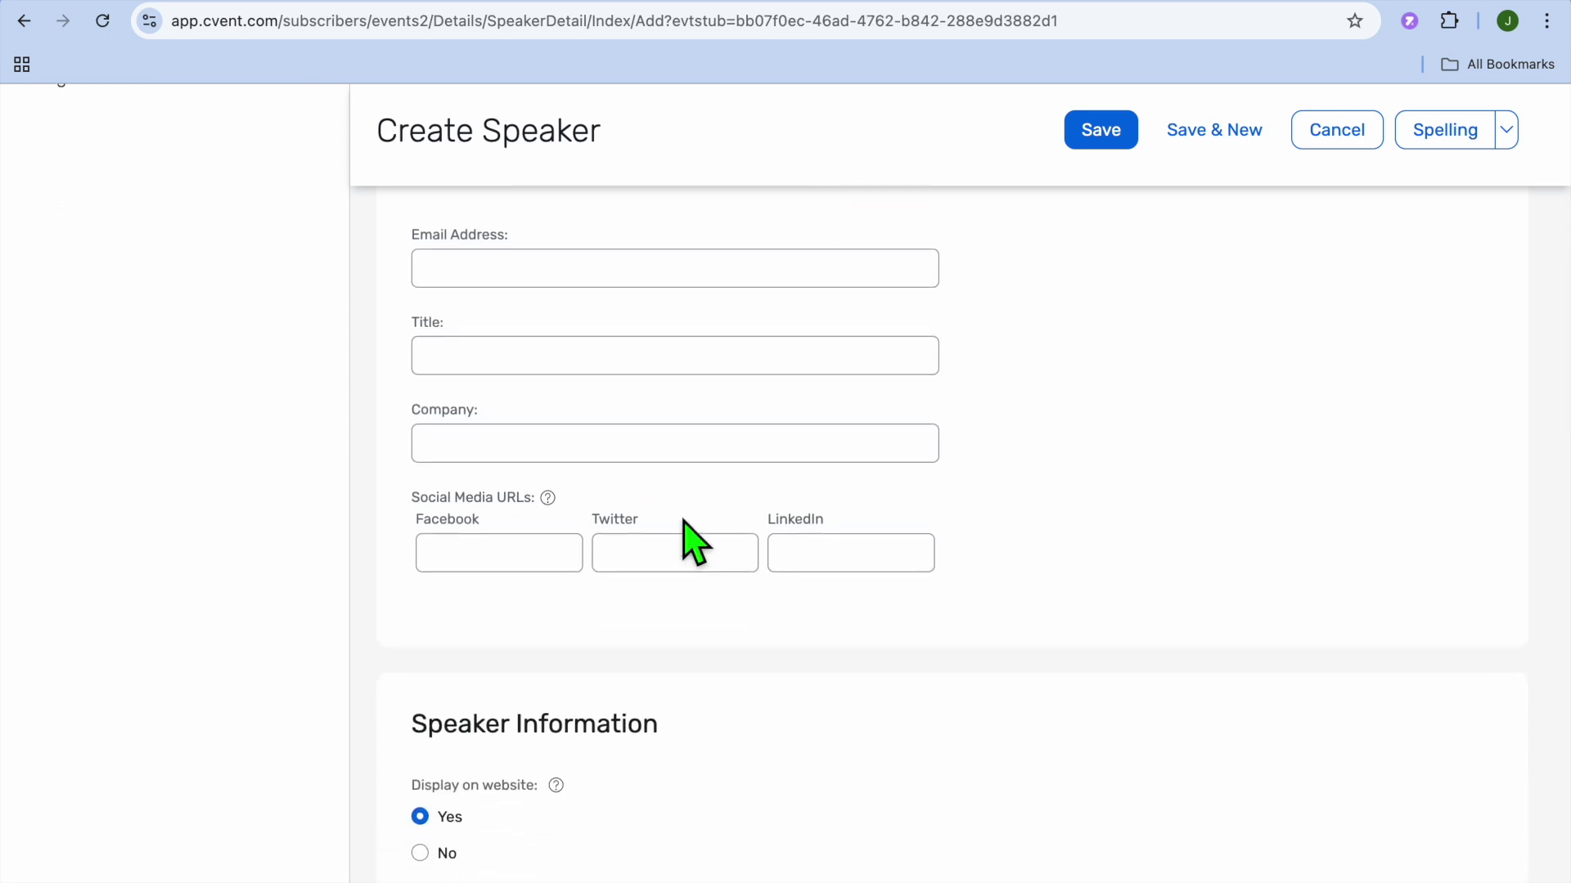
scroll(689, 541, "down", 7)
scroll(693, 542, "down", 6)
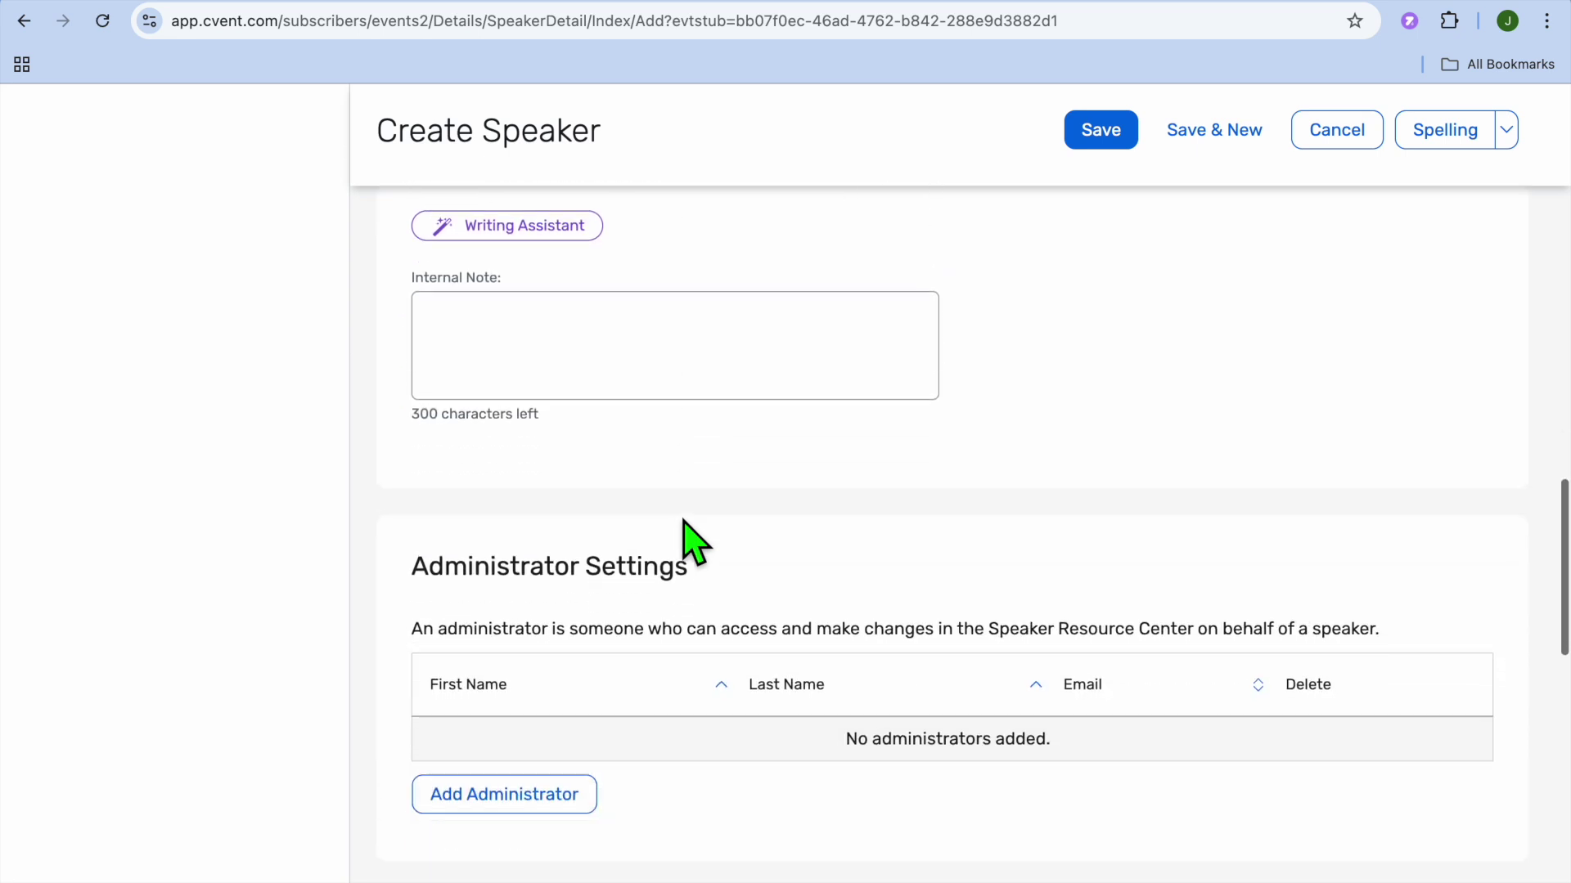
scroll(694, 541, "down", 2)
scroll(679, 532, "up", 18)
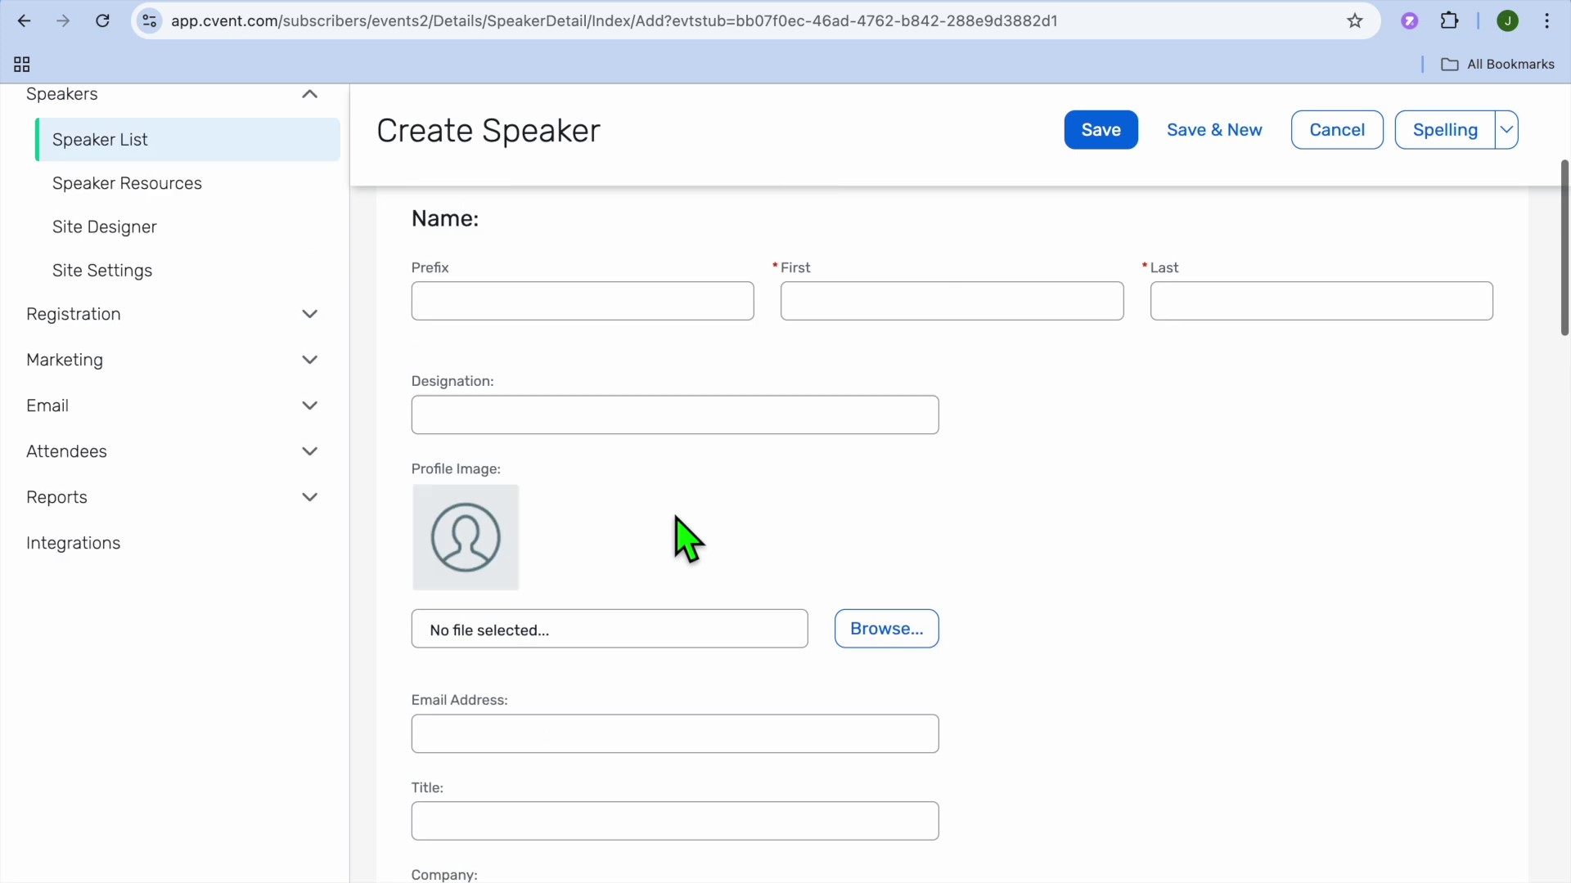
scroll(687, 540, "up", 4)
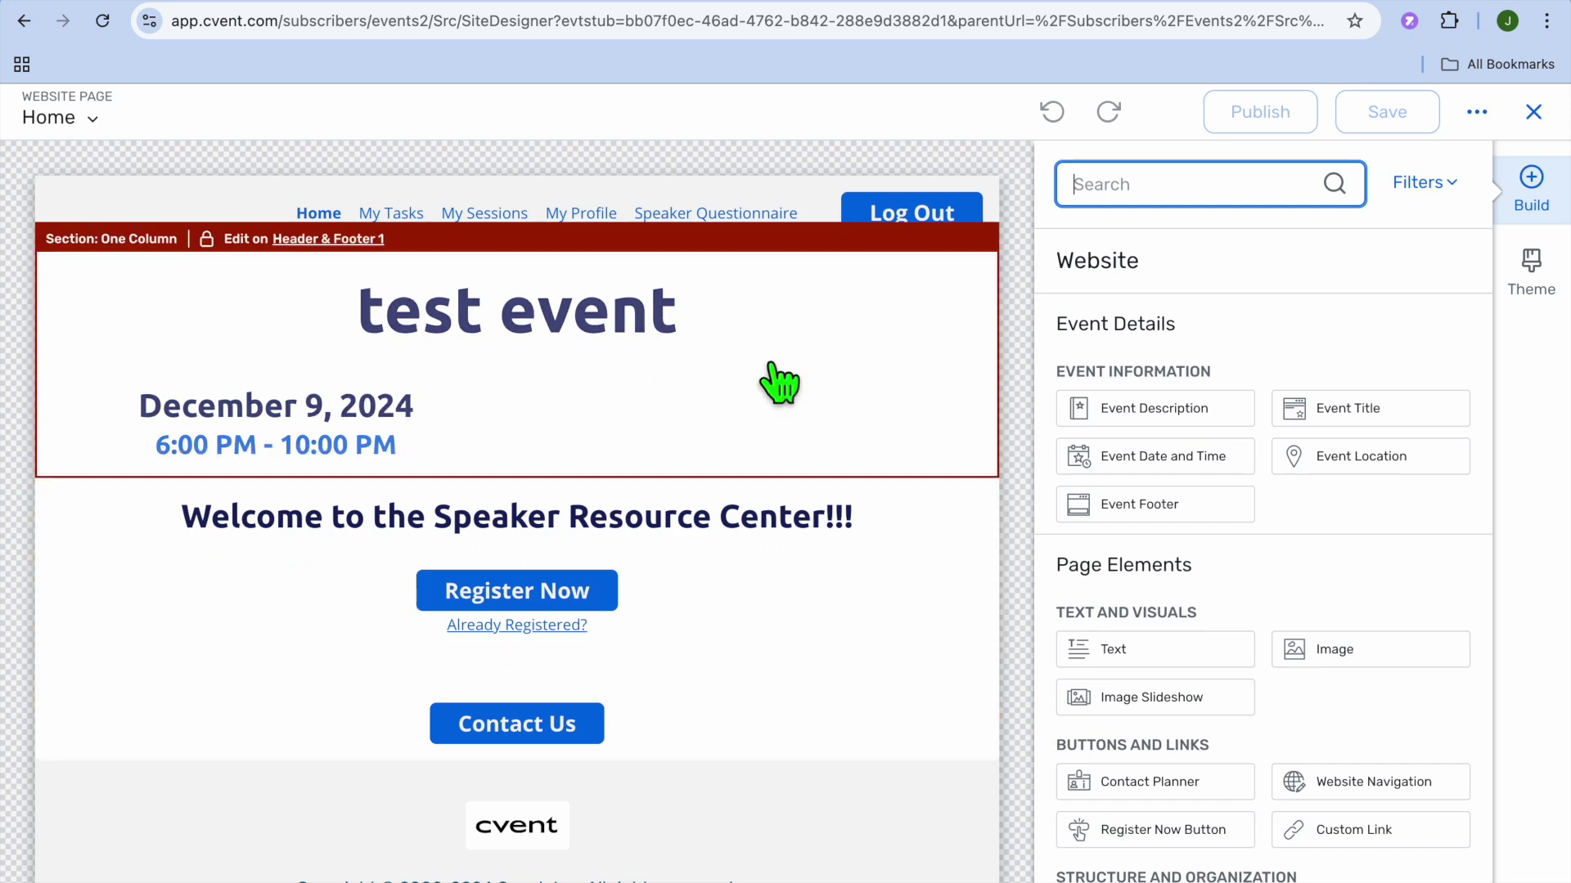
Close the speaker Site Designer and expand Registration to open Registration Settings
left_click(1533, 112)
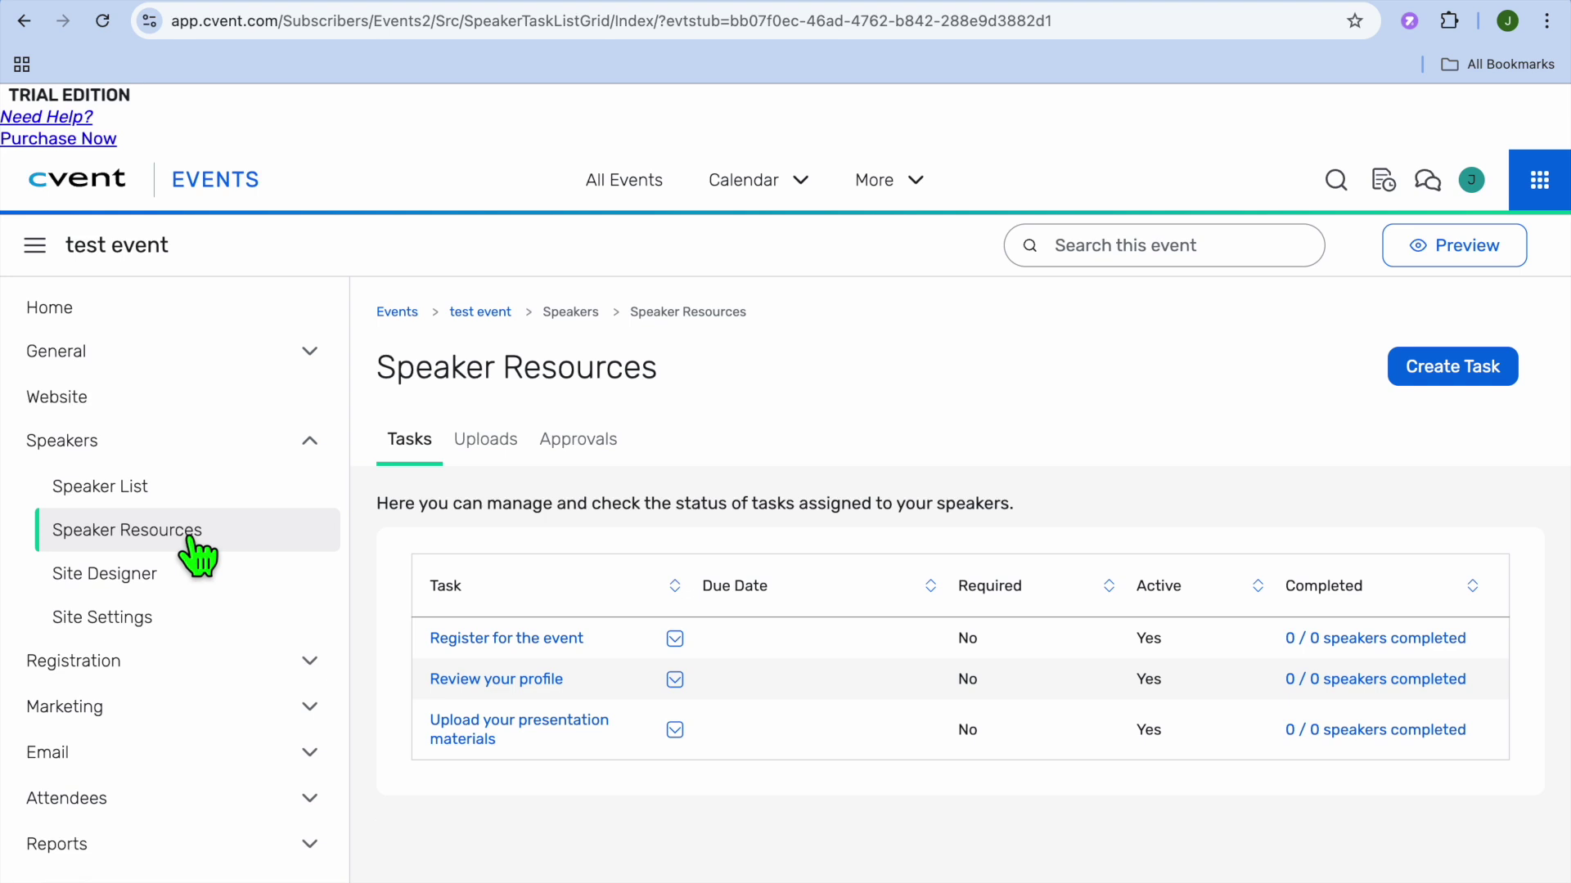
scroll(196, 556, "down", 5)
left_click(170, 296)
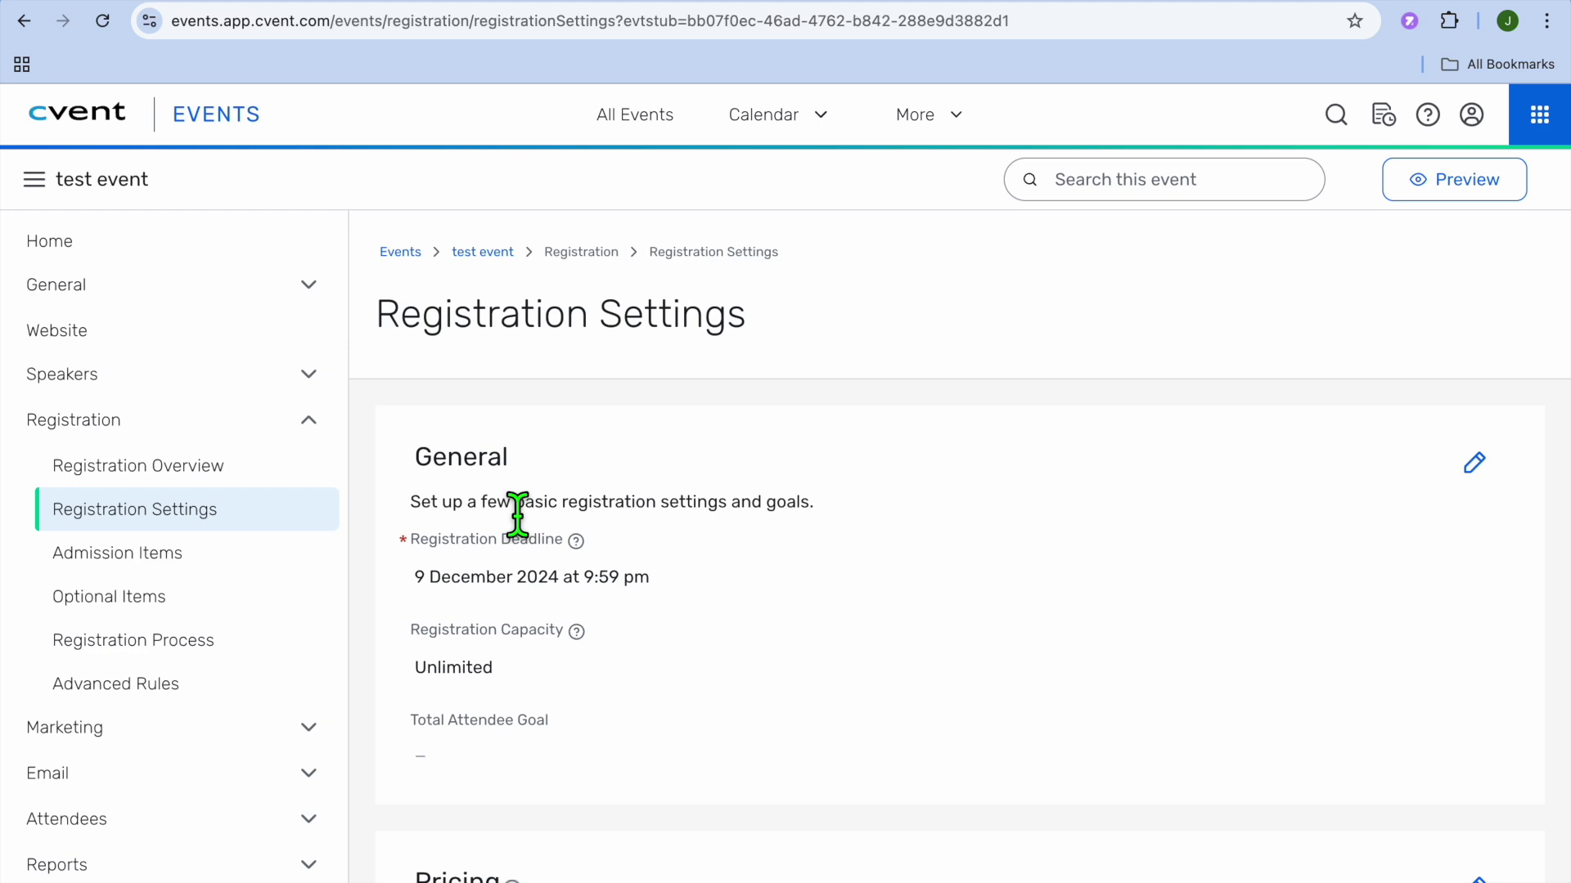
Open and cancel the Pricing and General registration settings unchanged, then expand Marketing
scroll(515, 507, "down", 1)
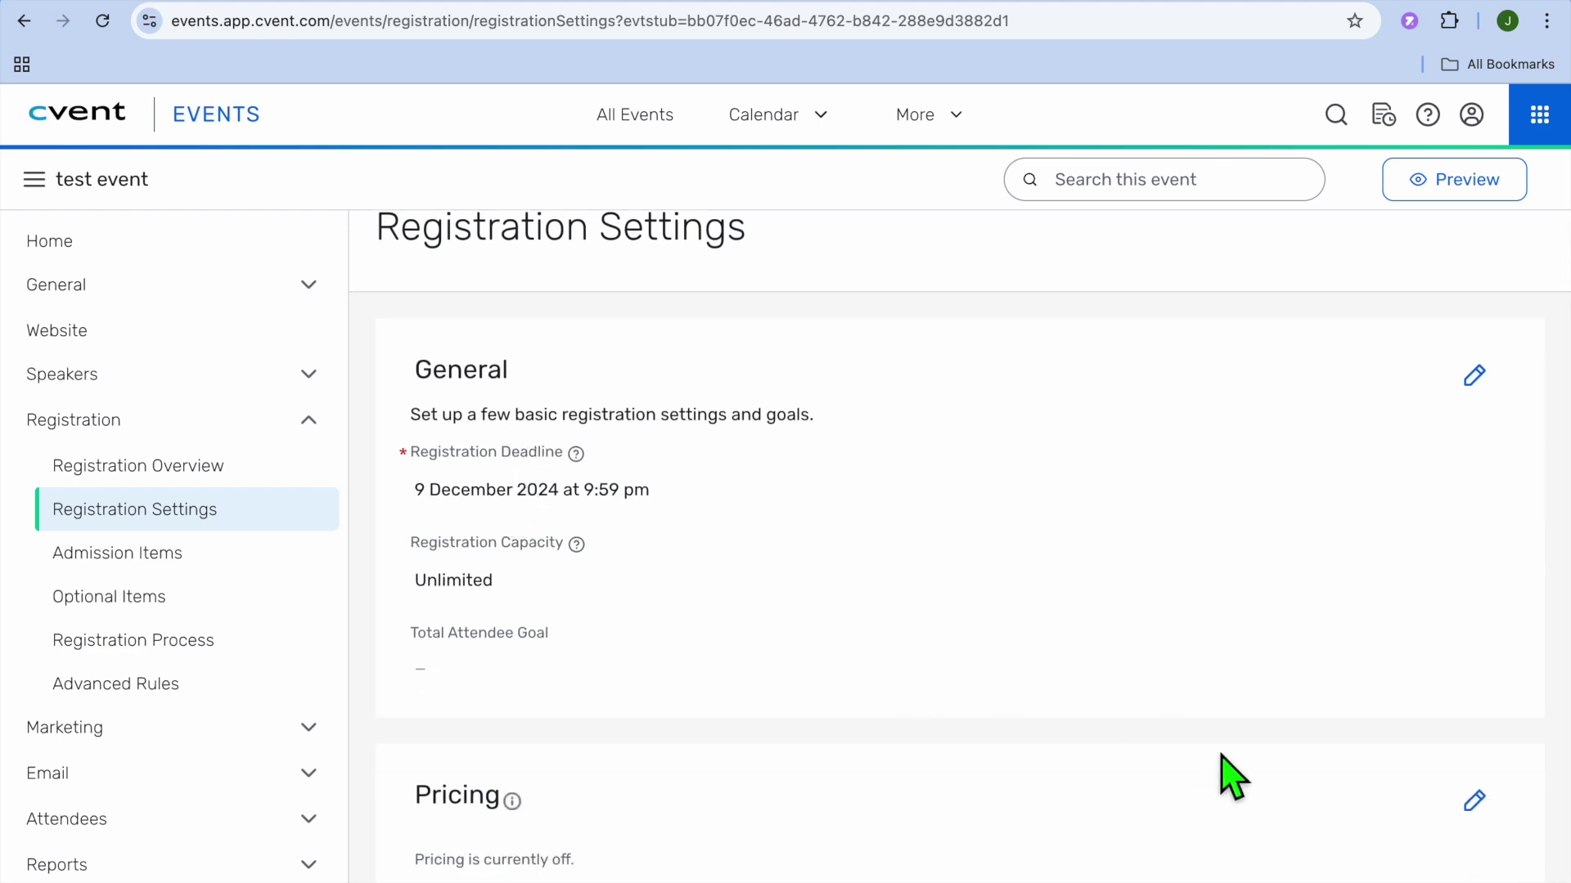
left_click(1473, 801)
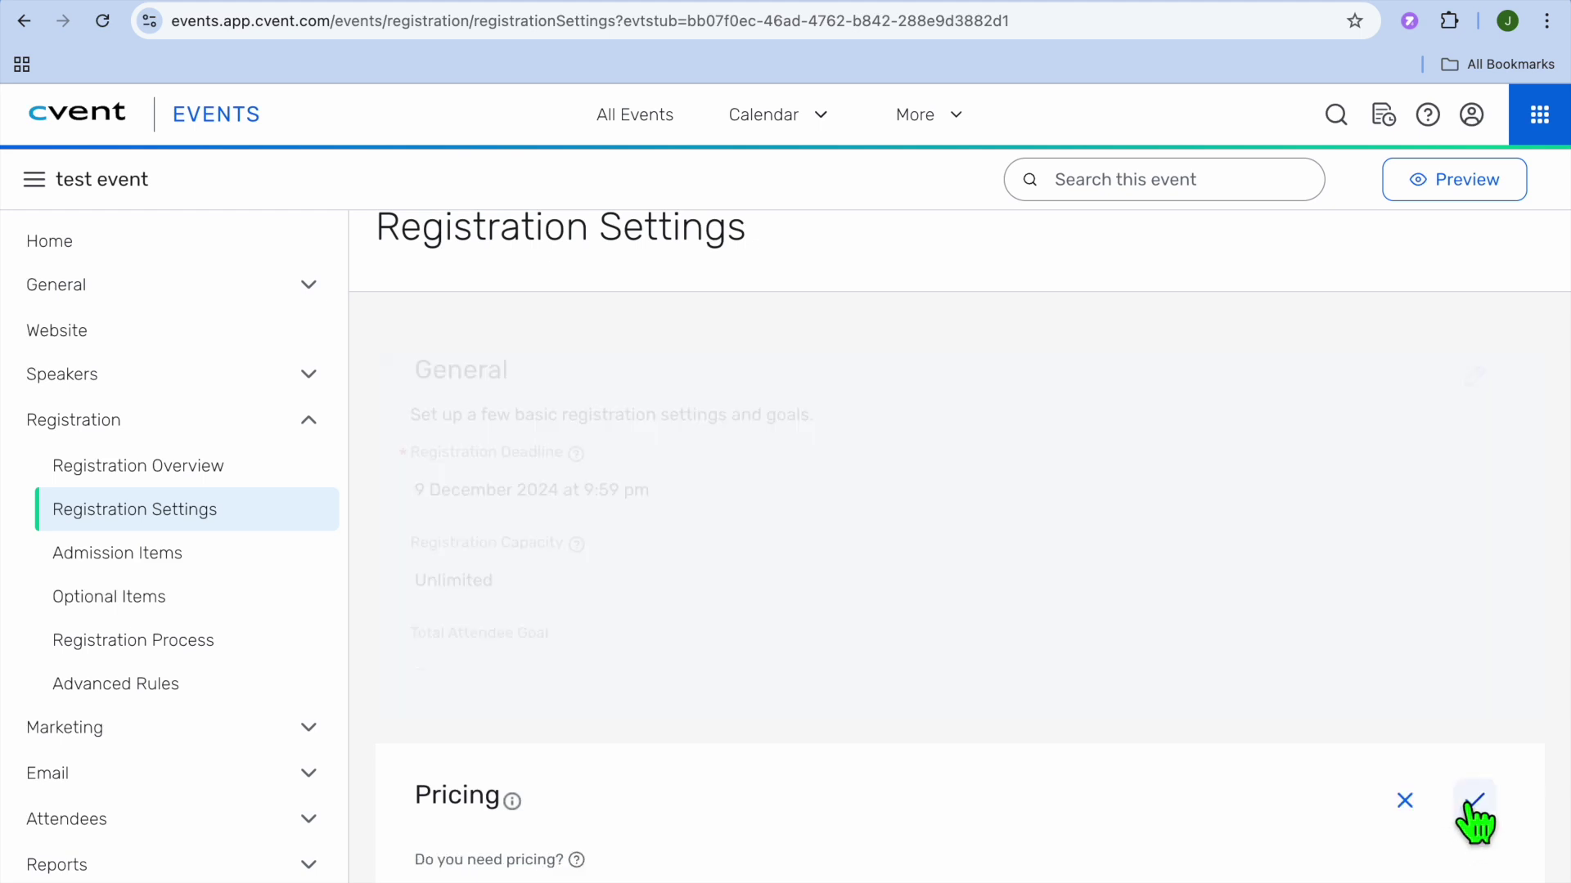
left_click(1404, 804)
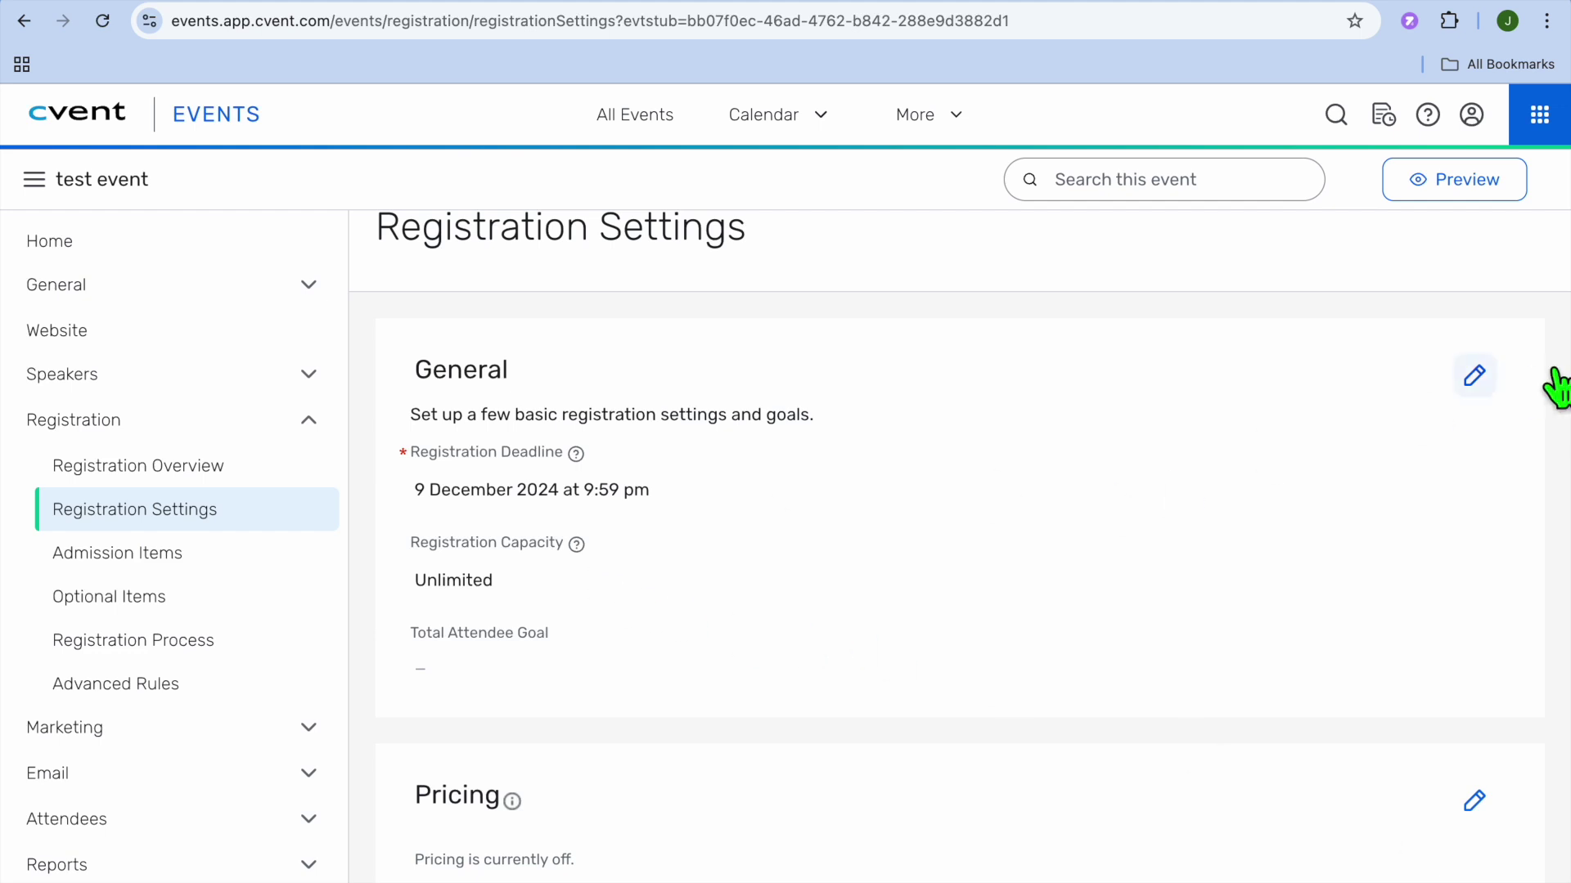
left_click(1478, 376)
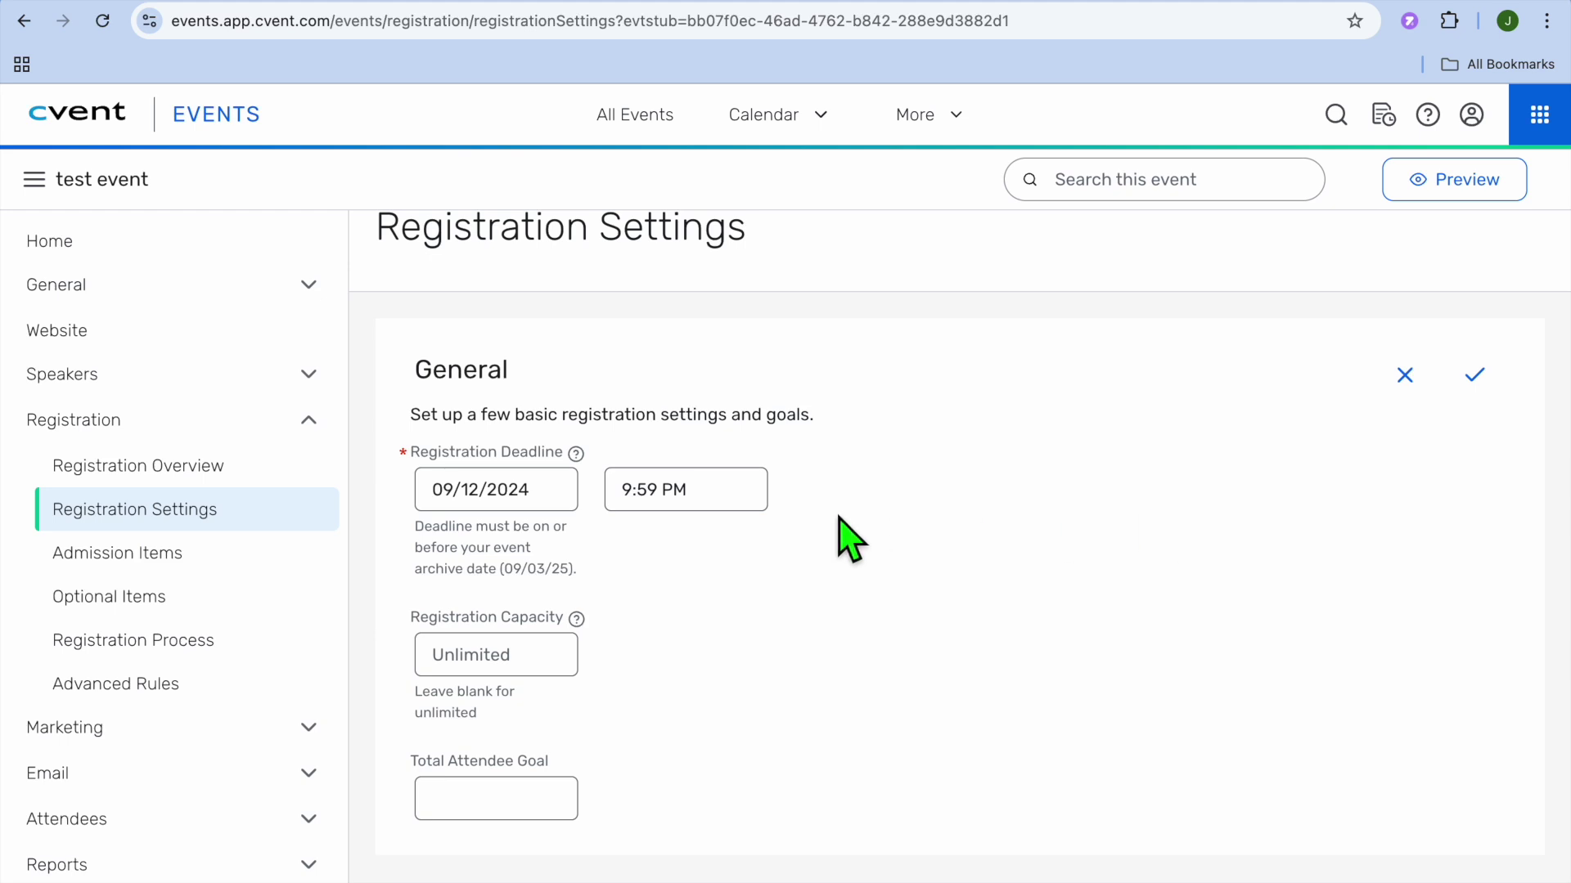
left_click(1404, 377)
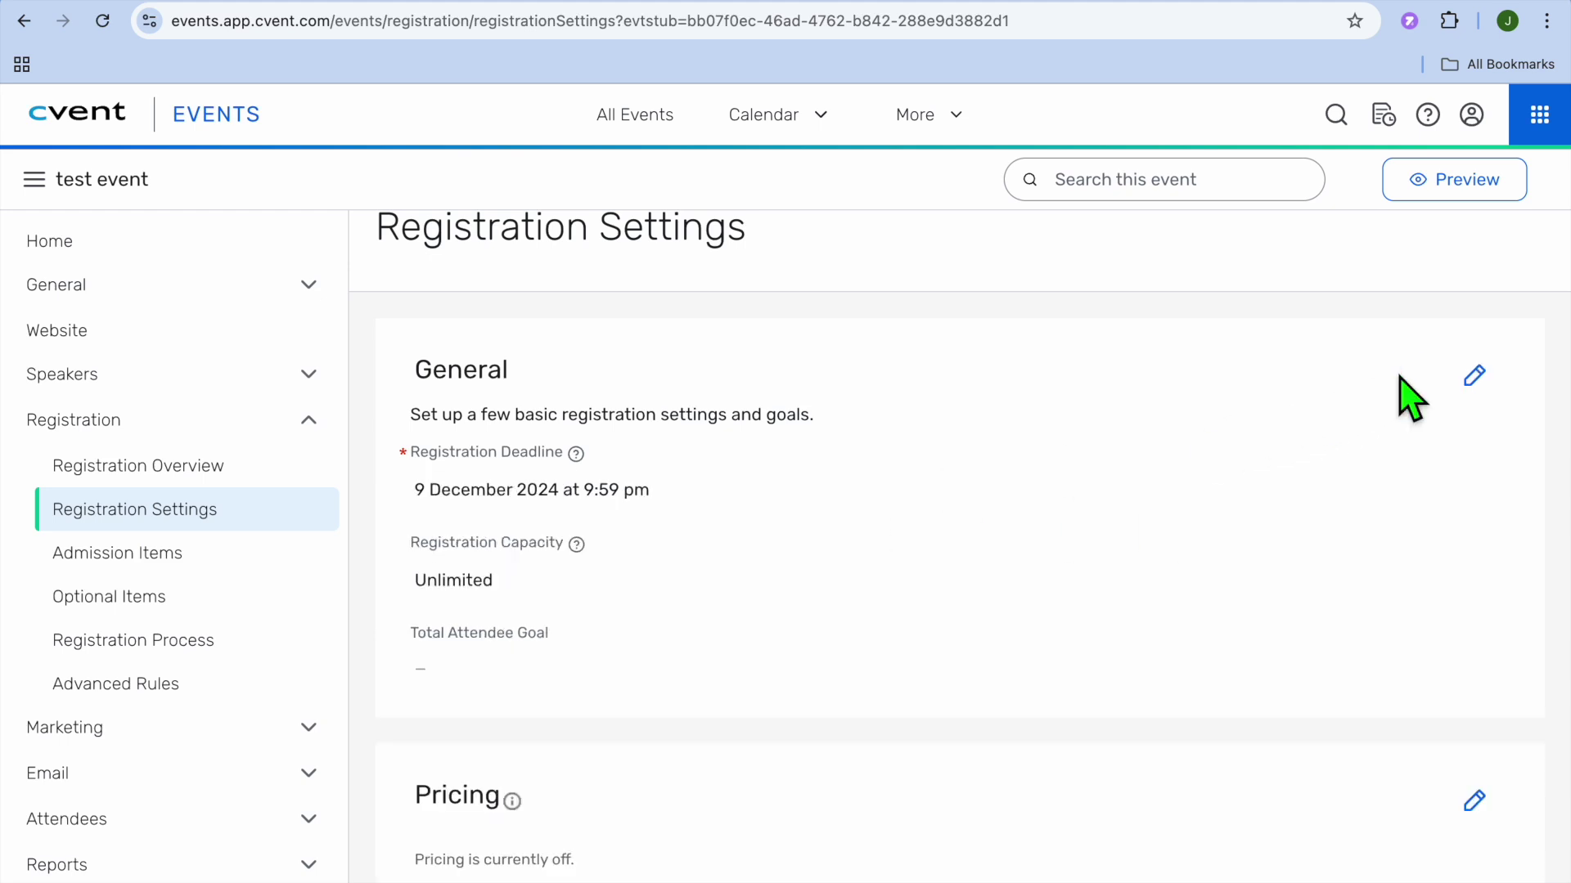
left_click(144, 731)
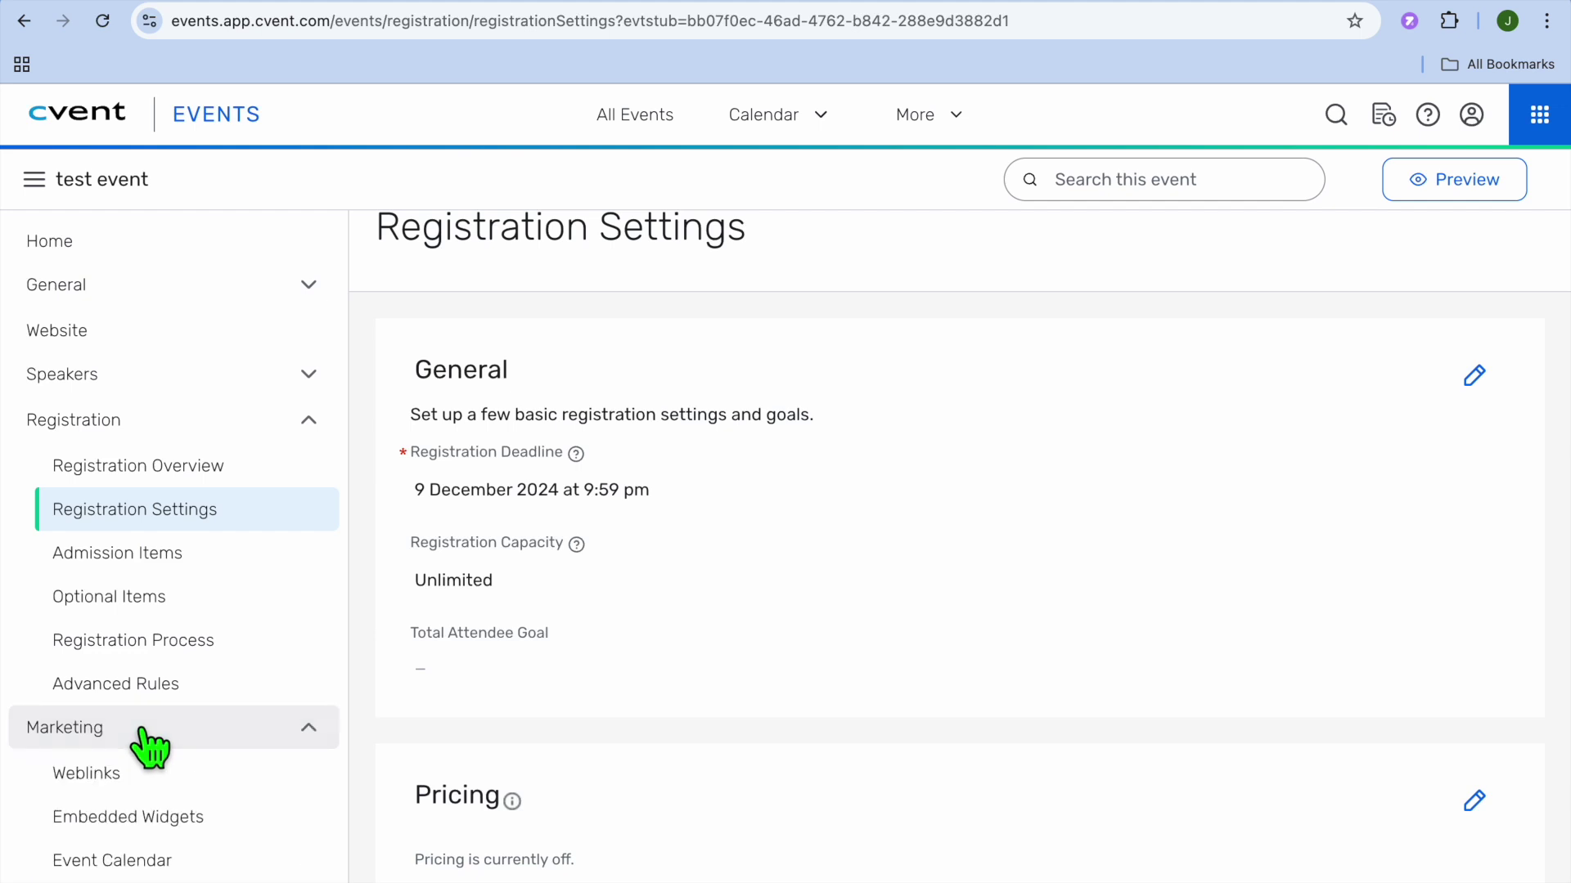
scroll(150, 747, "down", 3)
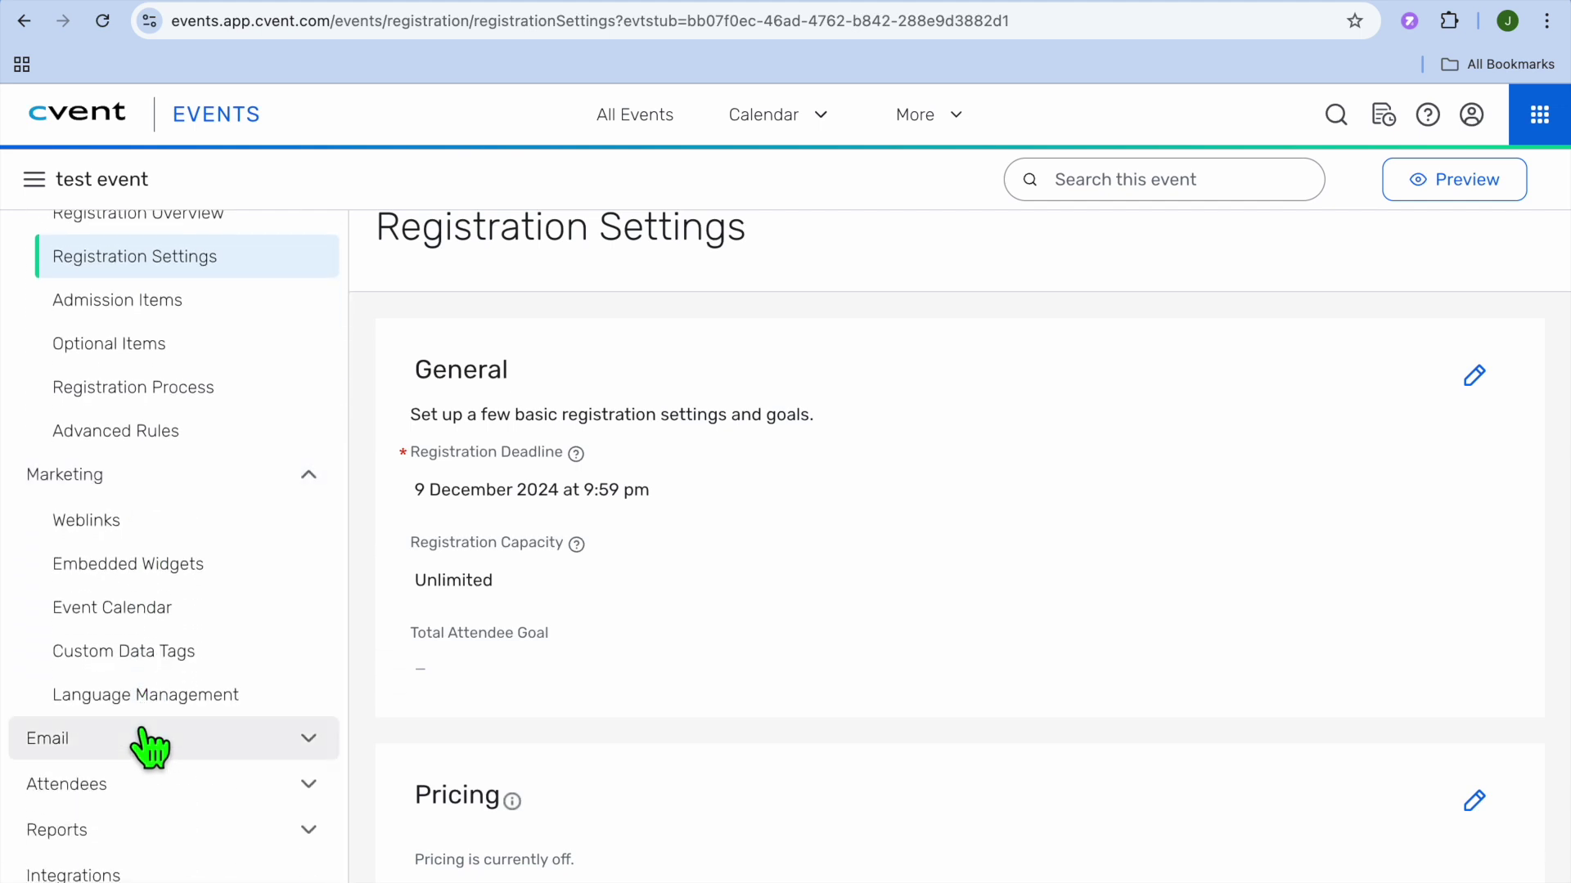
Open Marketing > Weblinks to review its links, then expand the Email and Attendees sections
left_click(166, 540)
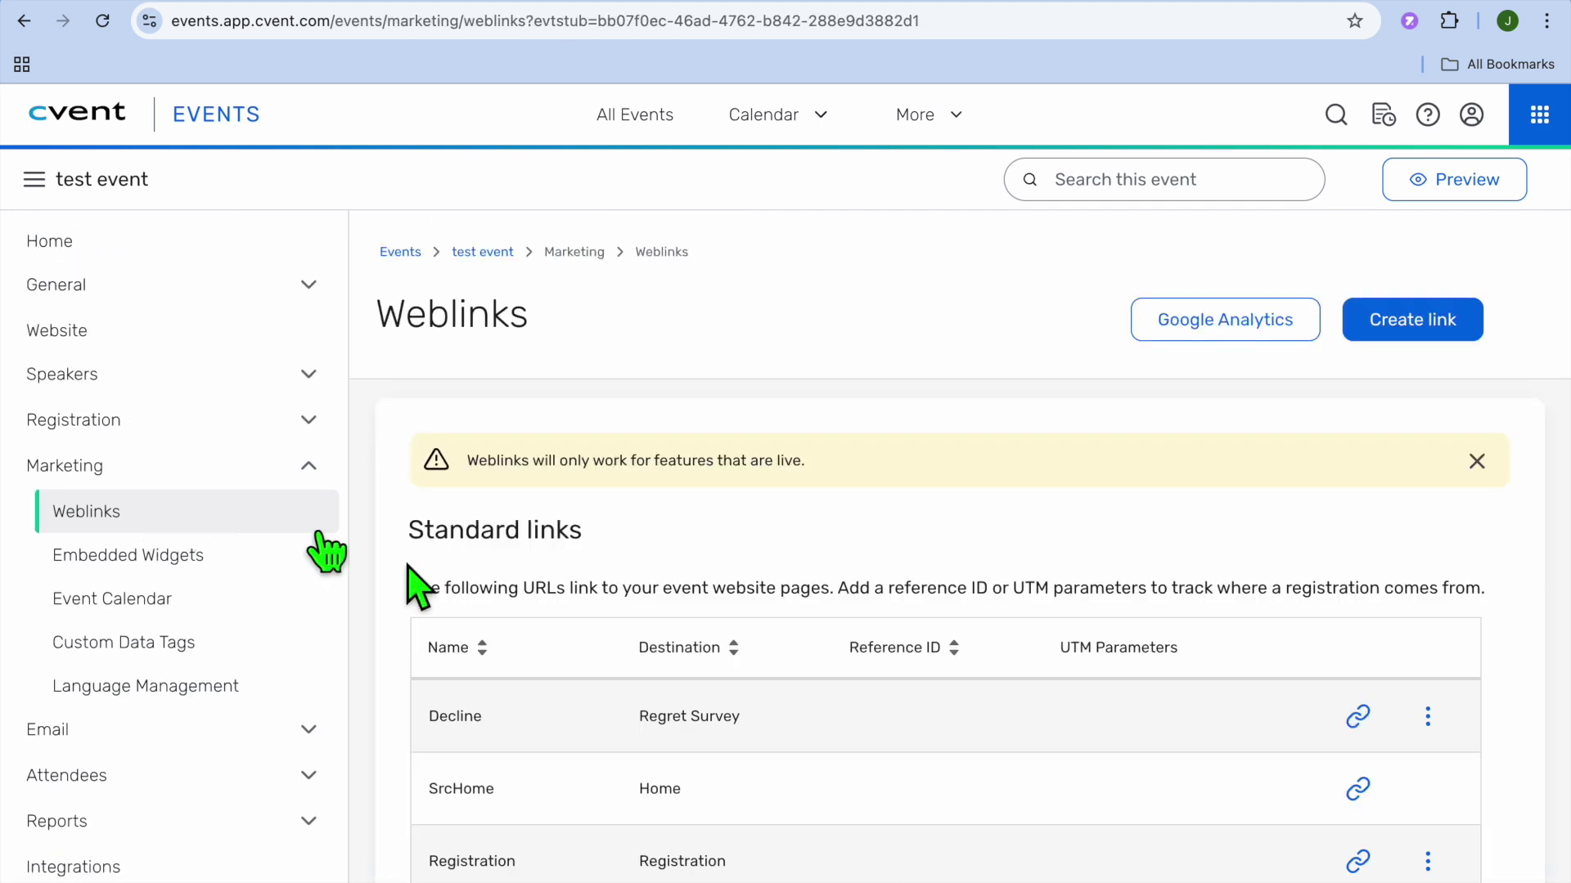
scroll(519, 631, "down", 3)
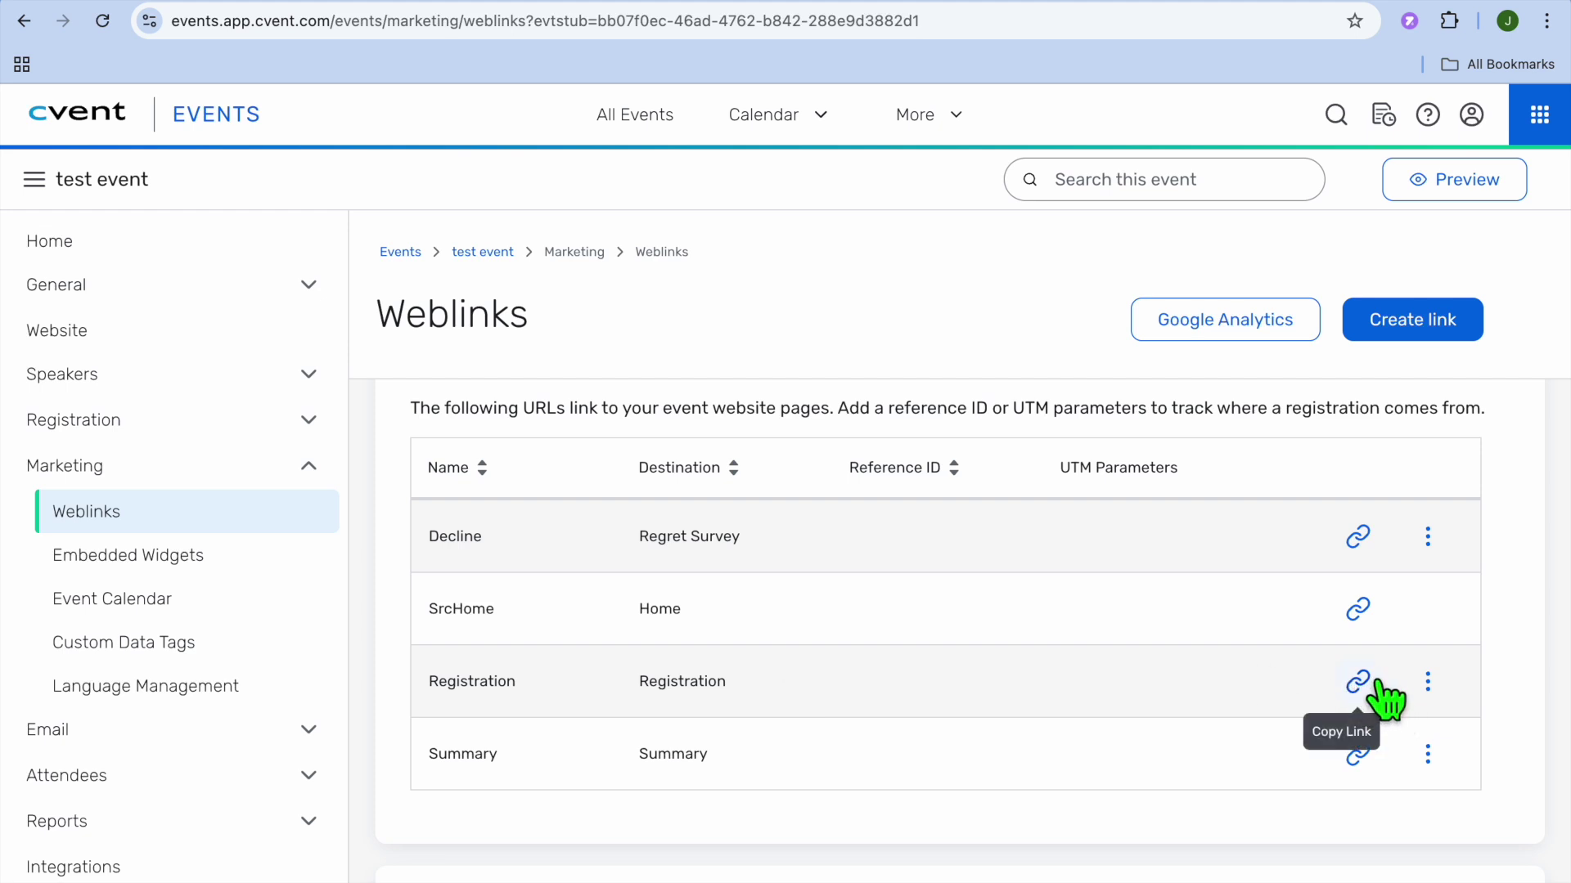
left_click(125, 729)
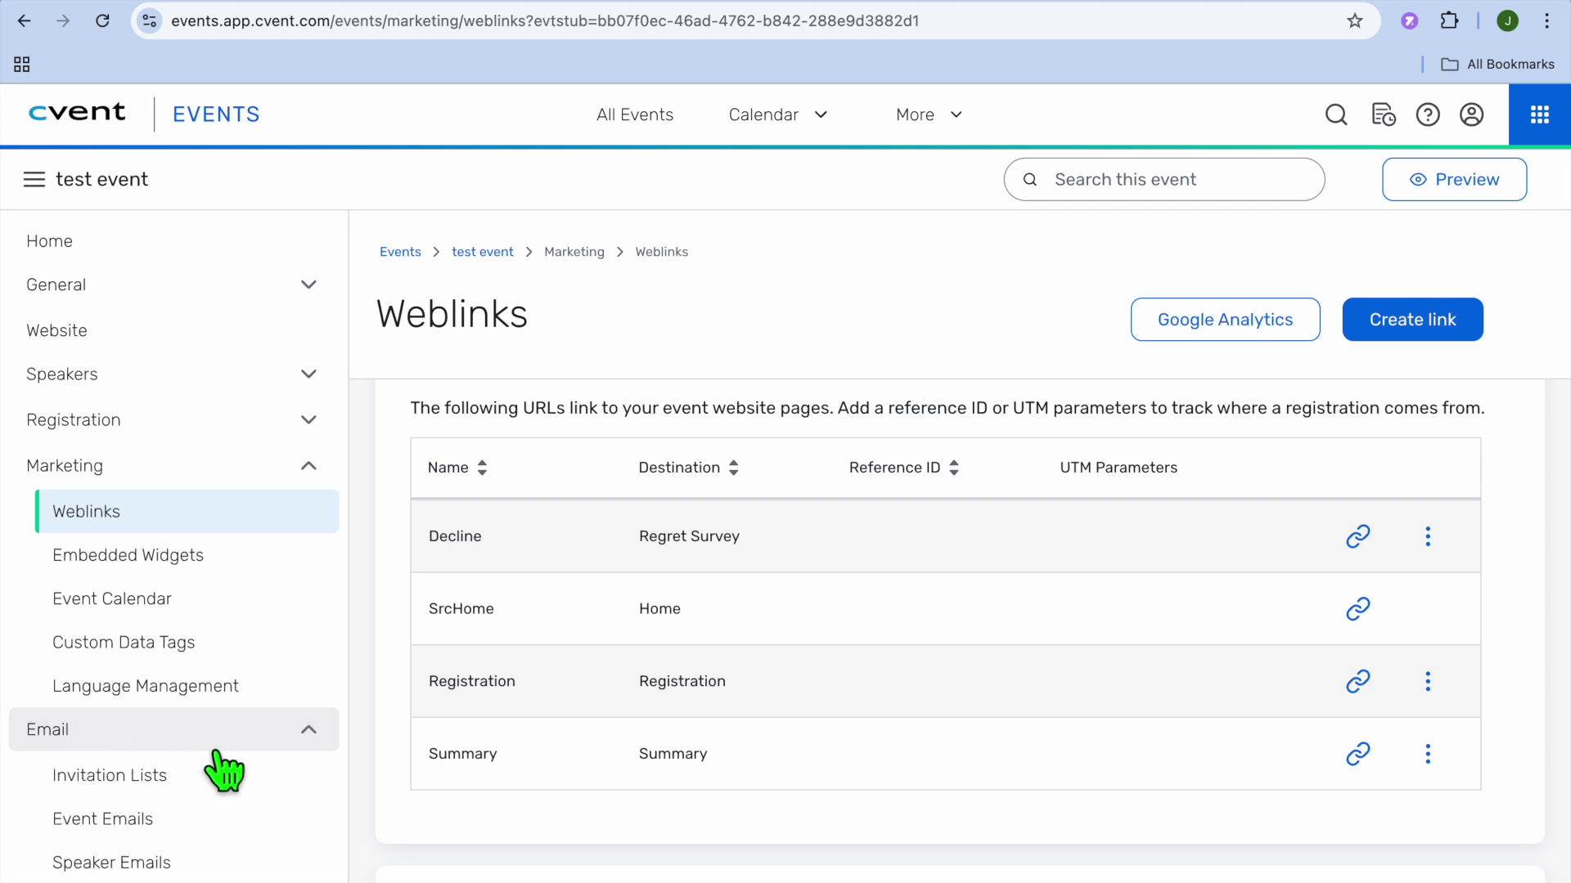
scroll(168, 789, "down", 3)
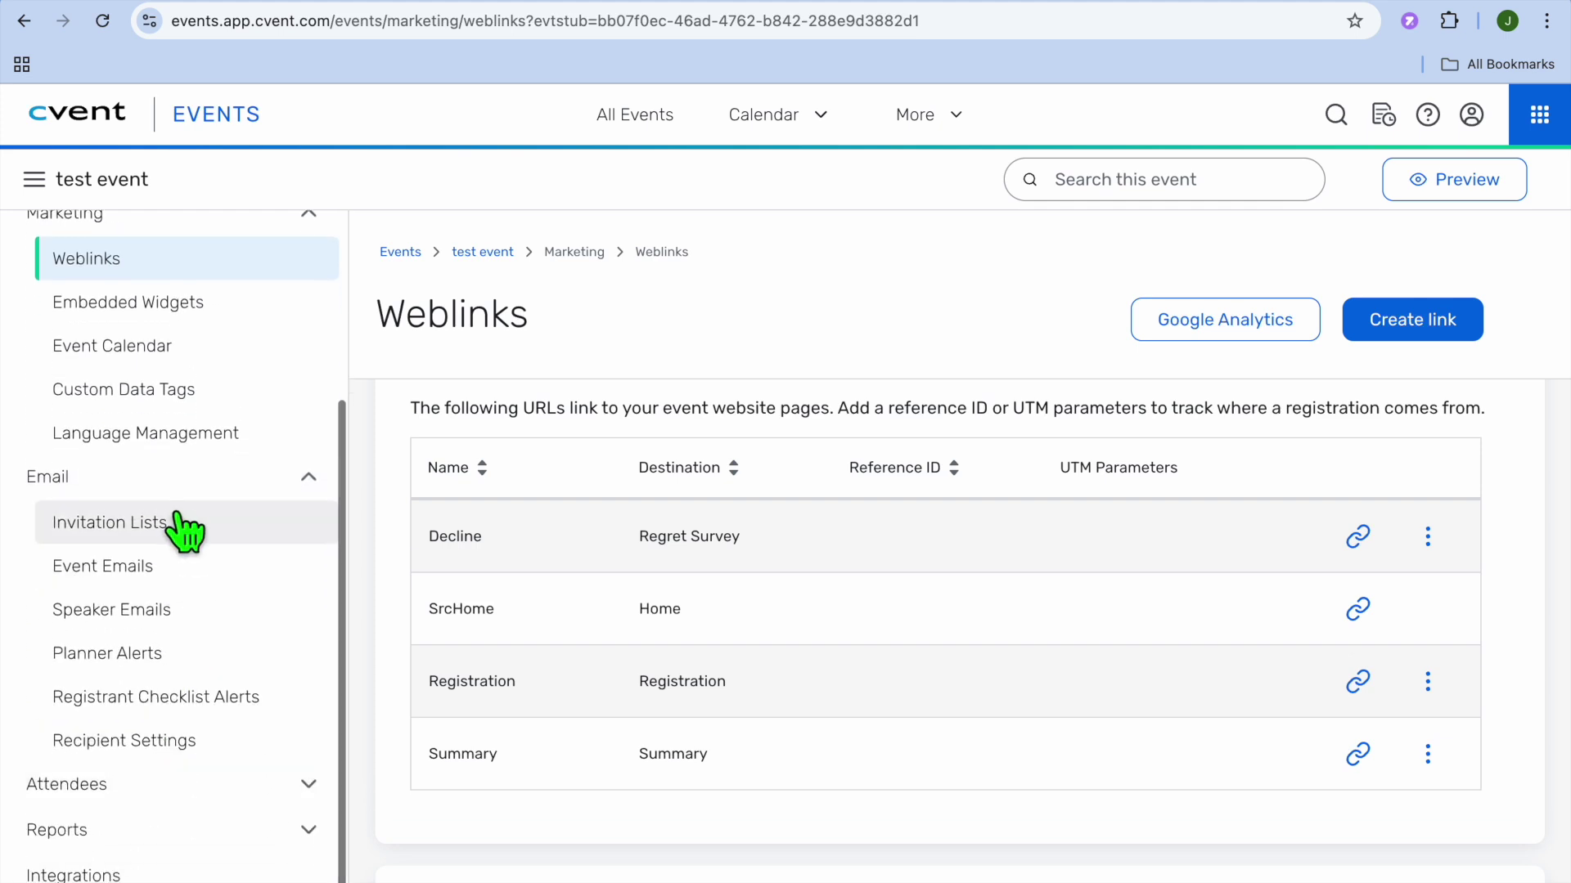
left_click(183, 797)
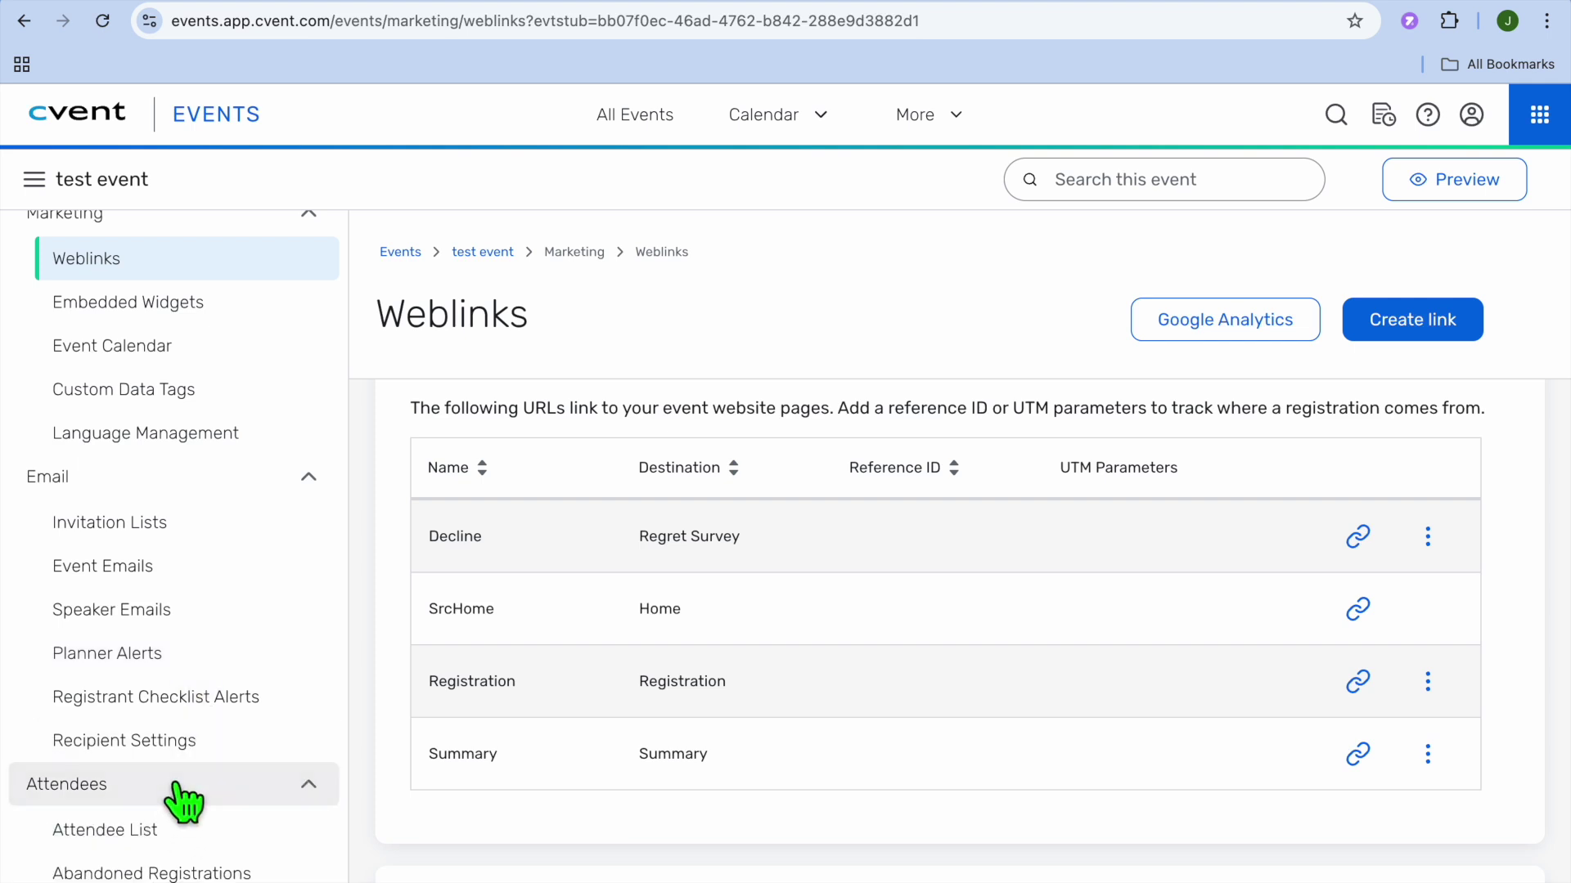
scroll(183, 798, "down", 3)
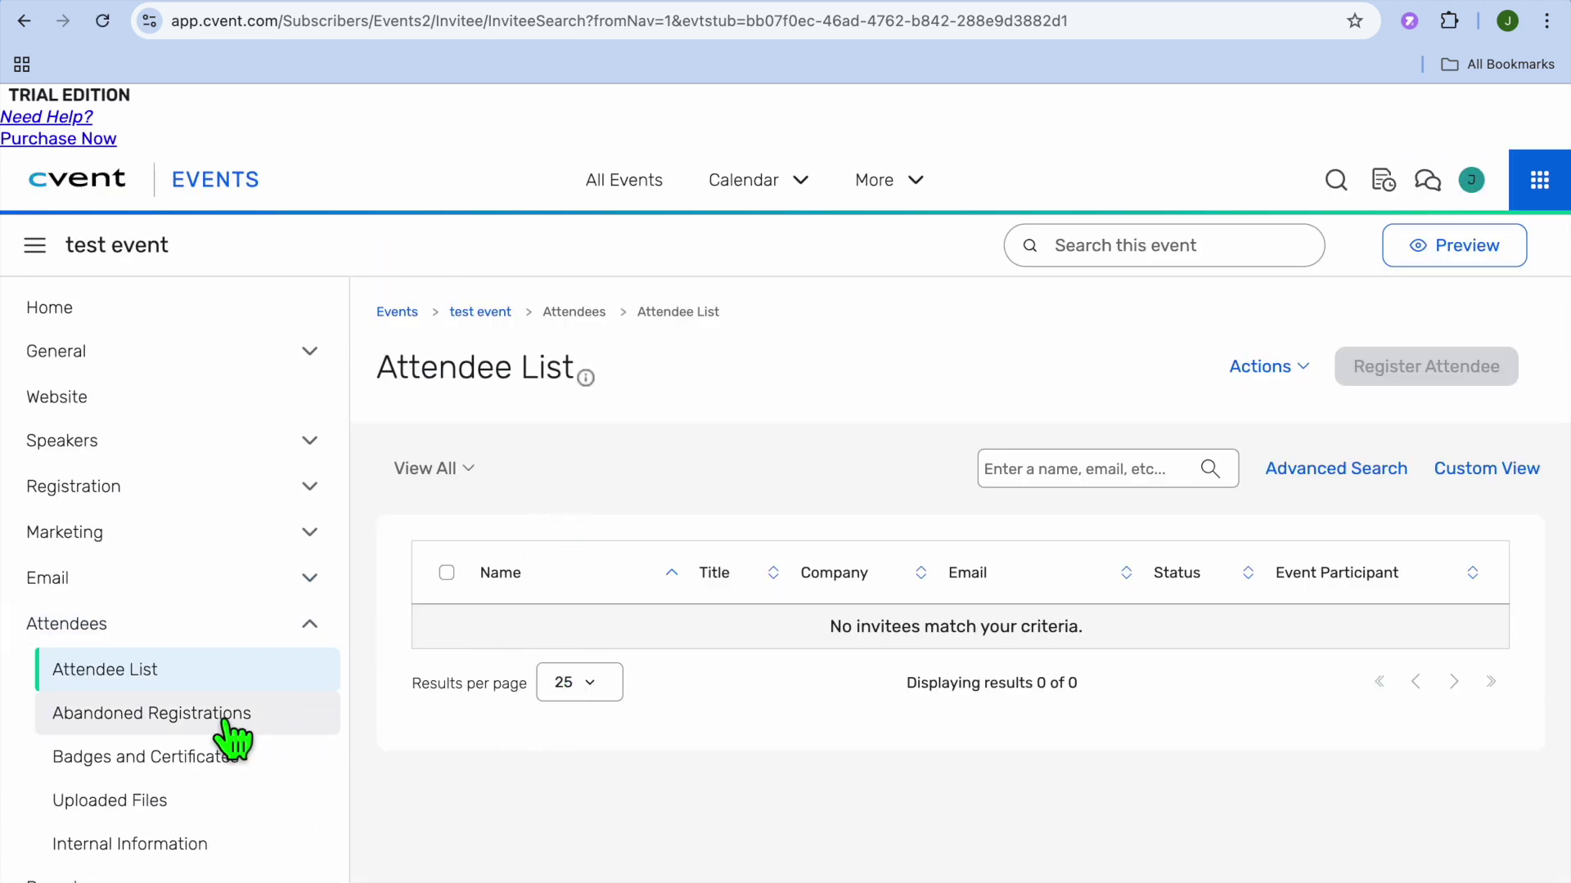
Check the empty Attendee List showing 0 of 0 results, then launch the registration preview
scroll(233, 740, "down", 5)
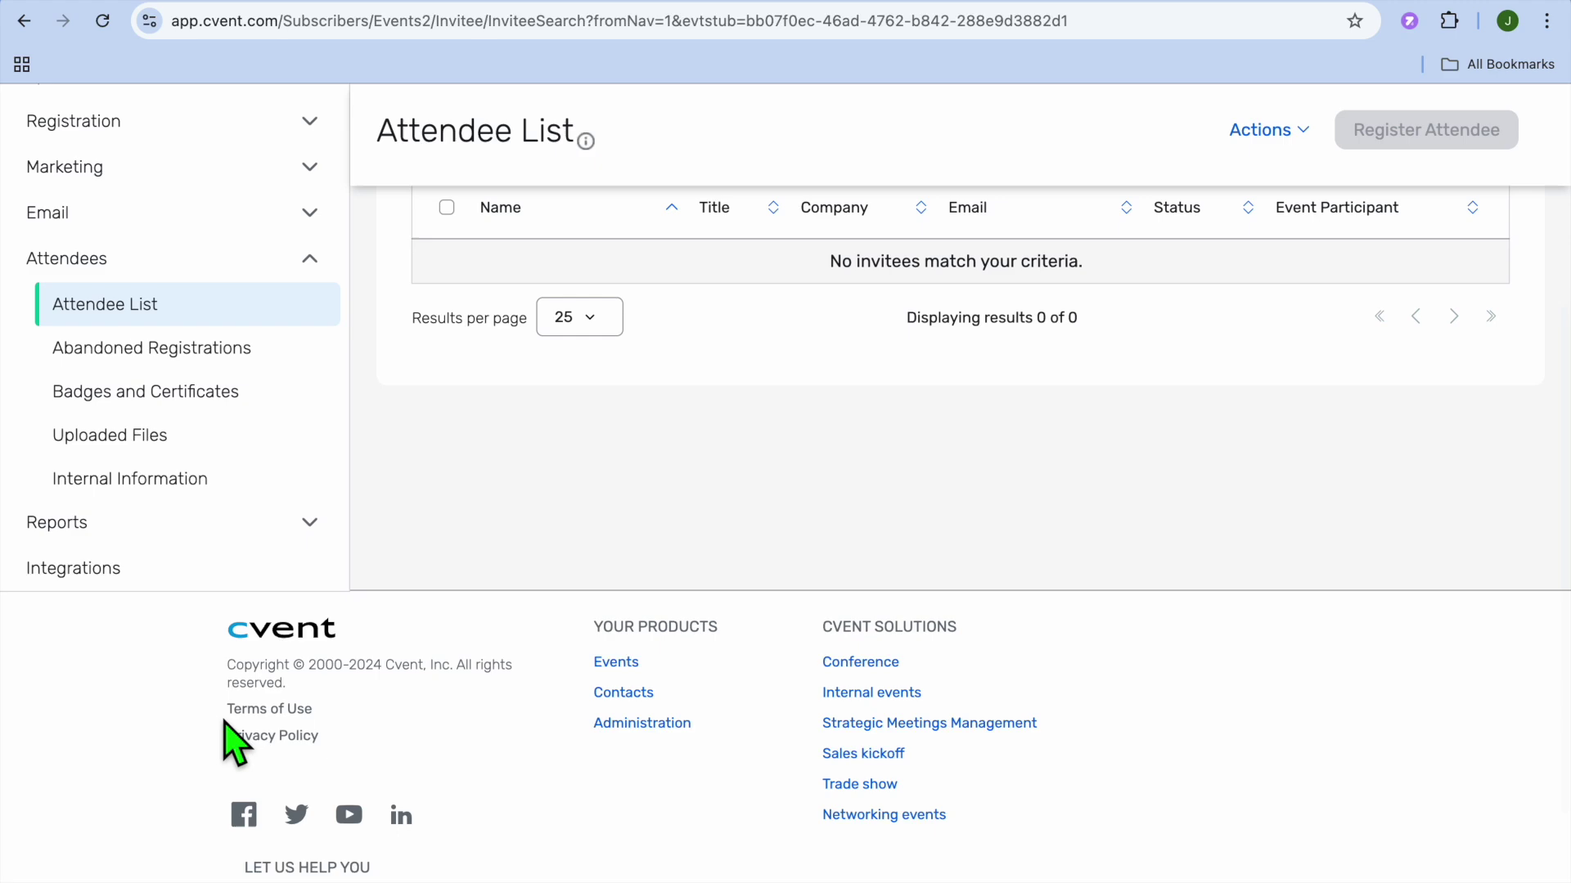
scroll(225, 723, "up", 5)
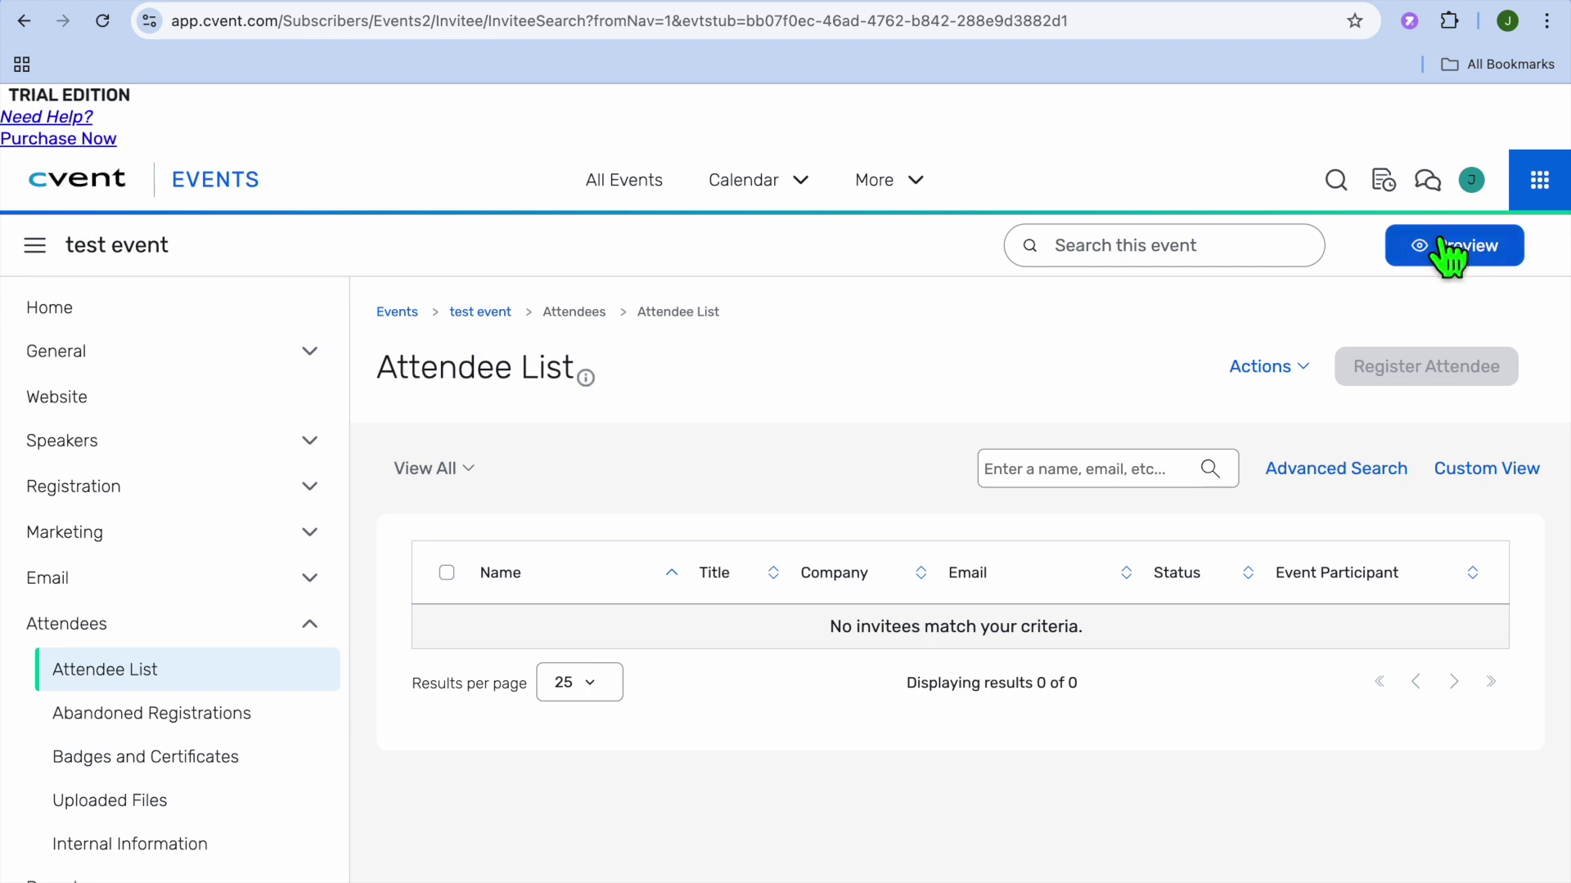
left_click(1472, 250)
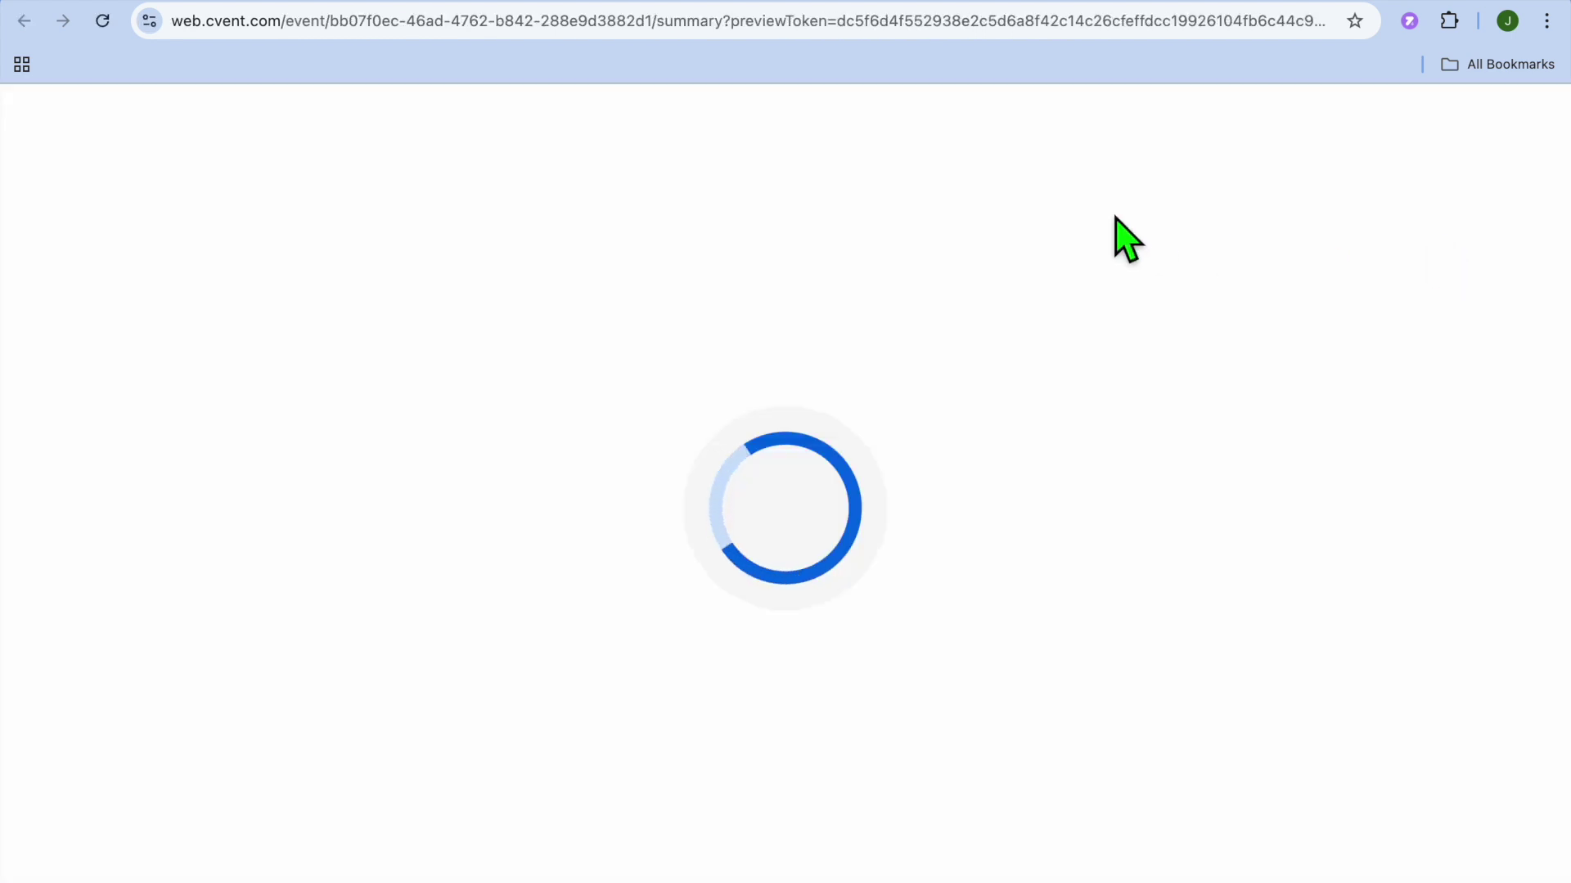
Start registering from the previewed test event summary page
scroll(845, 406, "down", 4)
scroll(843, 407, "up", 4)
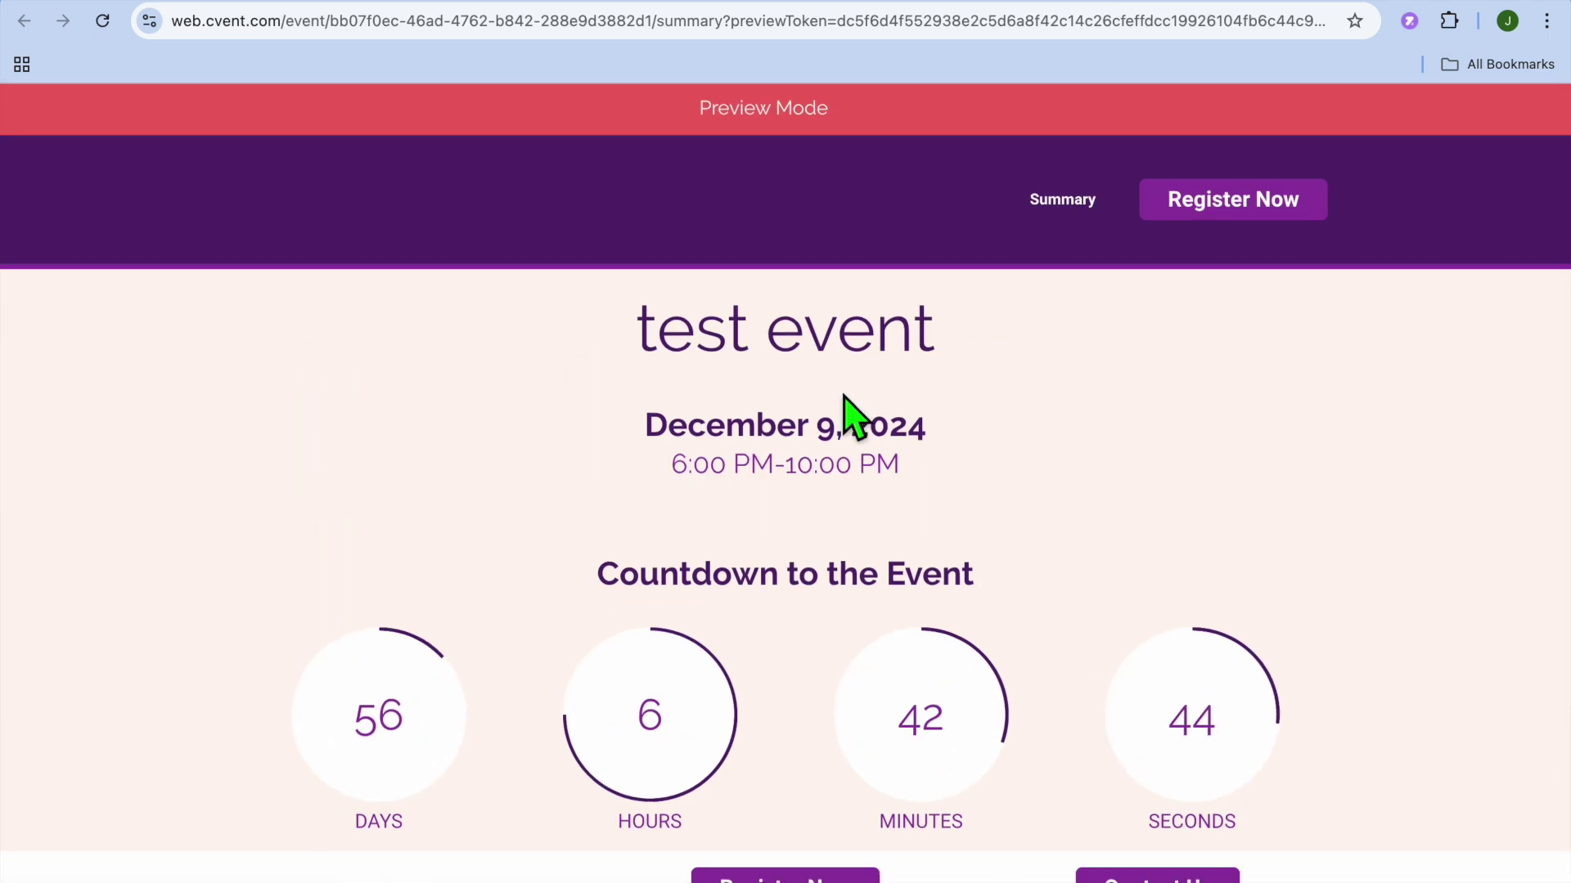
left_click(1229, 217)
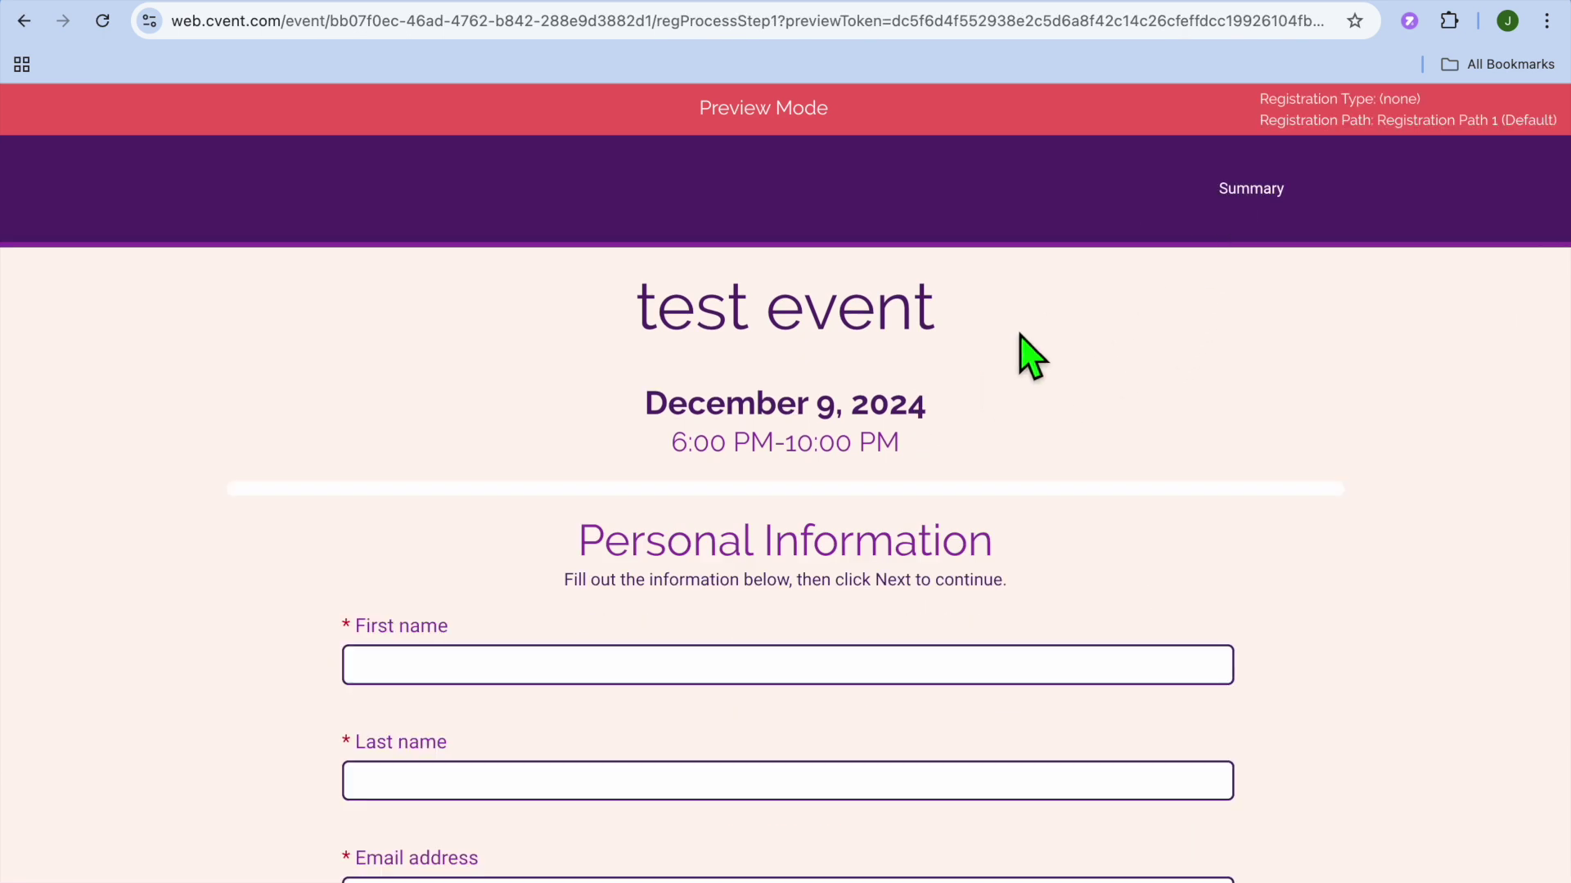
Look through the empty Personal Information registration form in Preview Mode
scroll(1029, 356, "down", 3)
scroll(1029, 355, "up", 1)
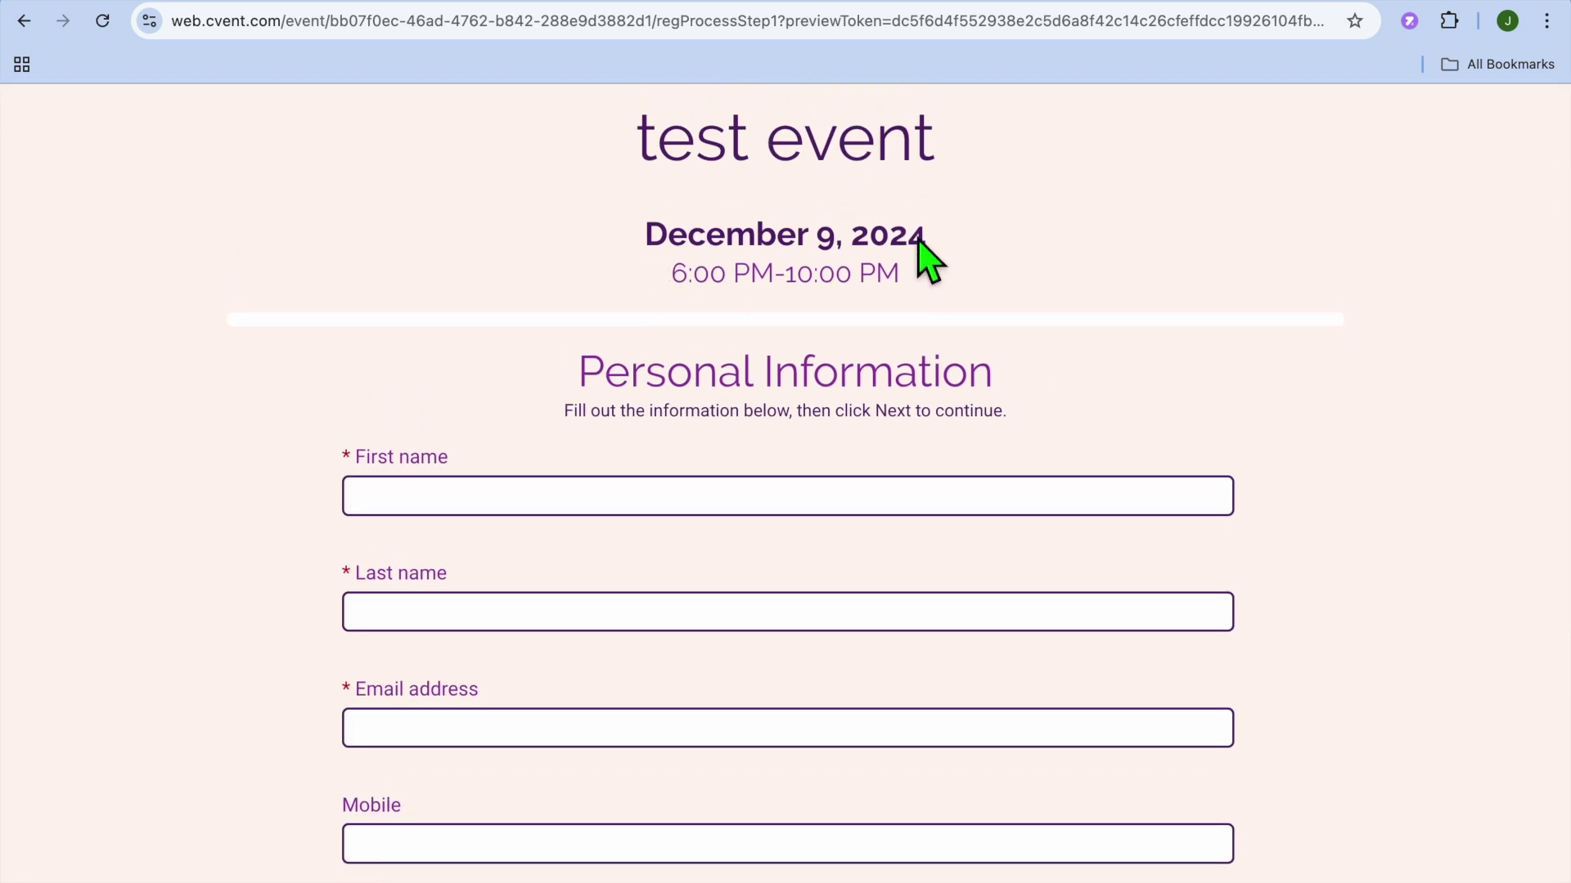
left_click_drag(634, 136, 905, 169)
left_click(1041, 358)
scroll(611, 430, "down", 1)
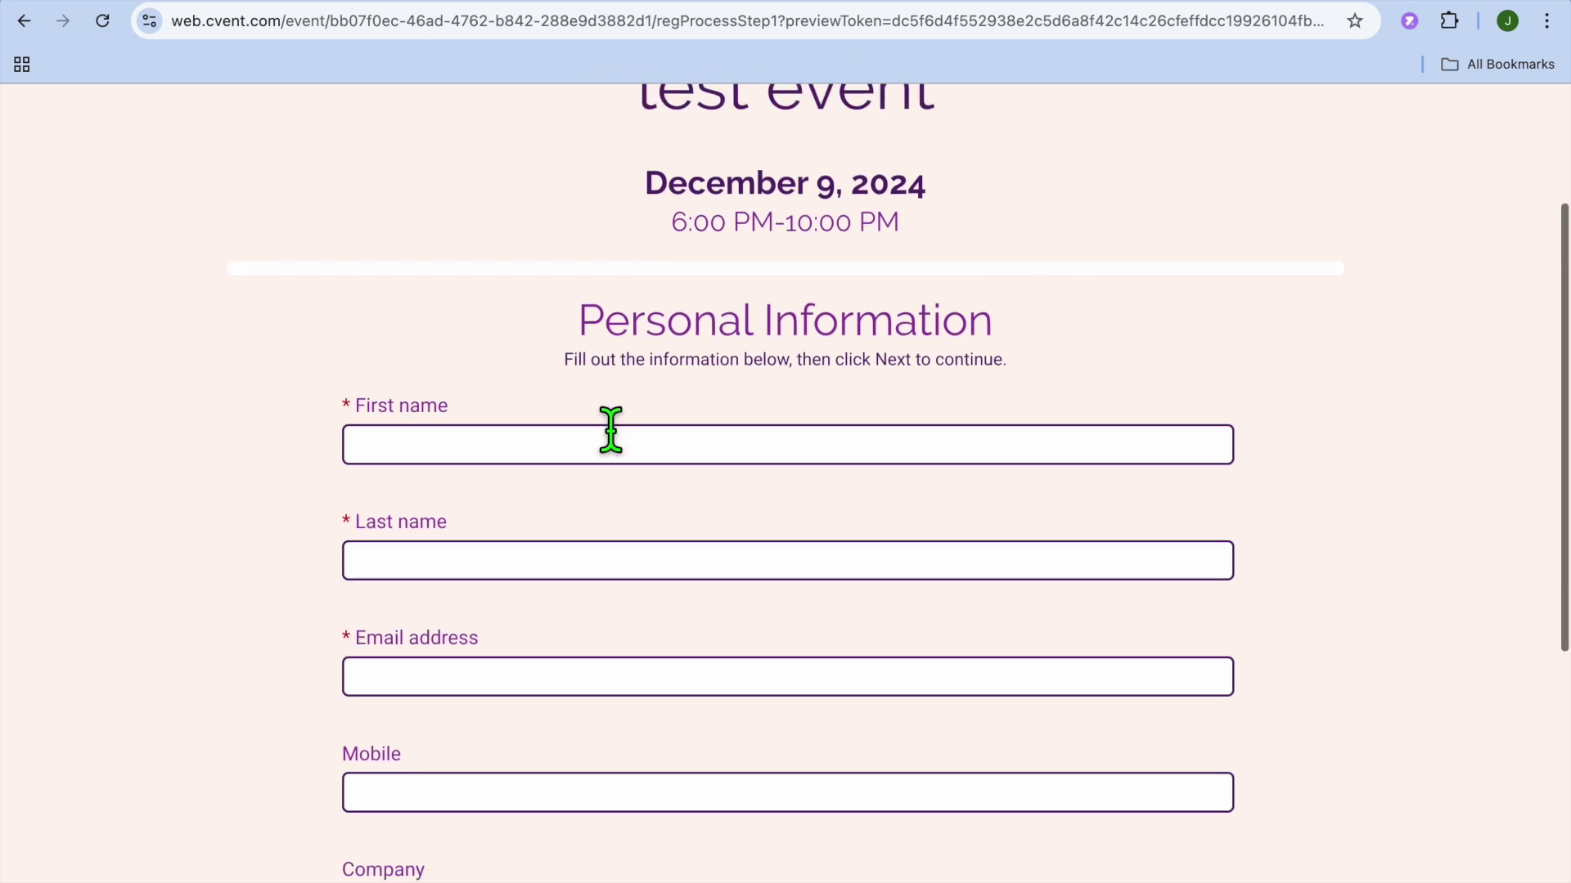
scroll(516, 456, "down", 3)
scroll(518, 459, "down", 5)
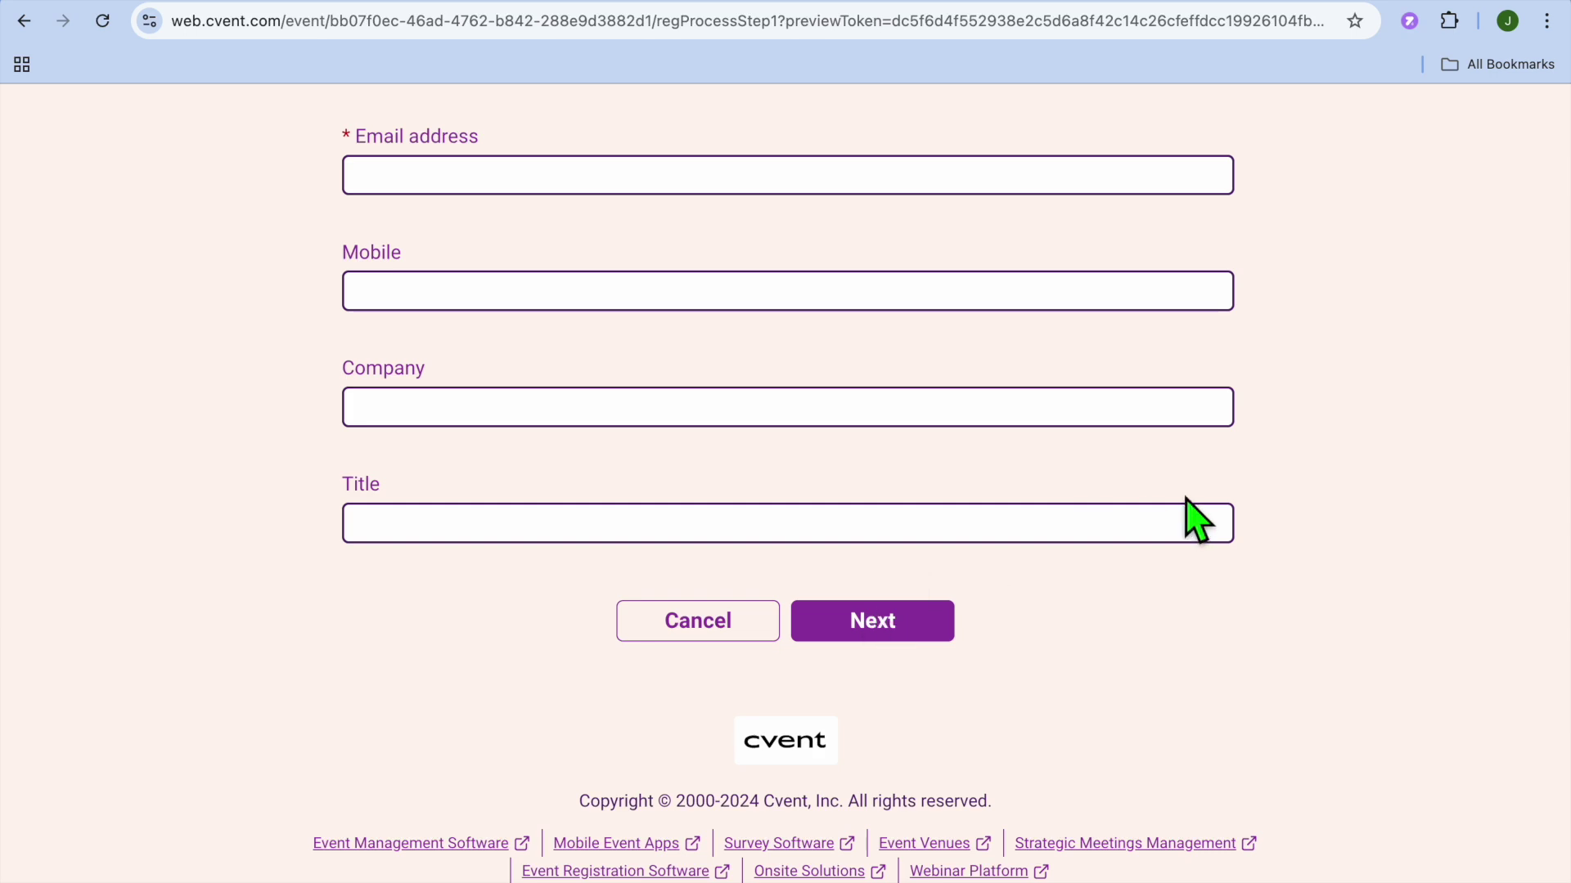
scroll(1396, 480, "up", 10)
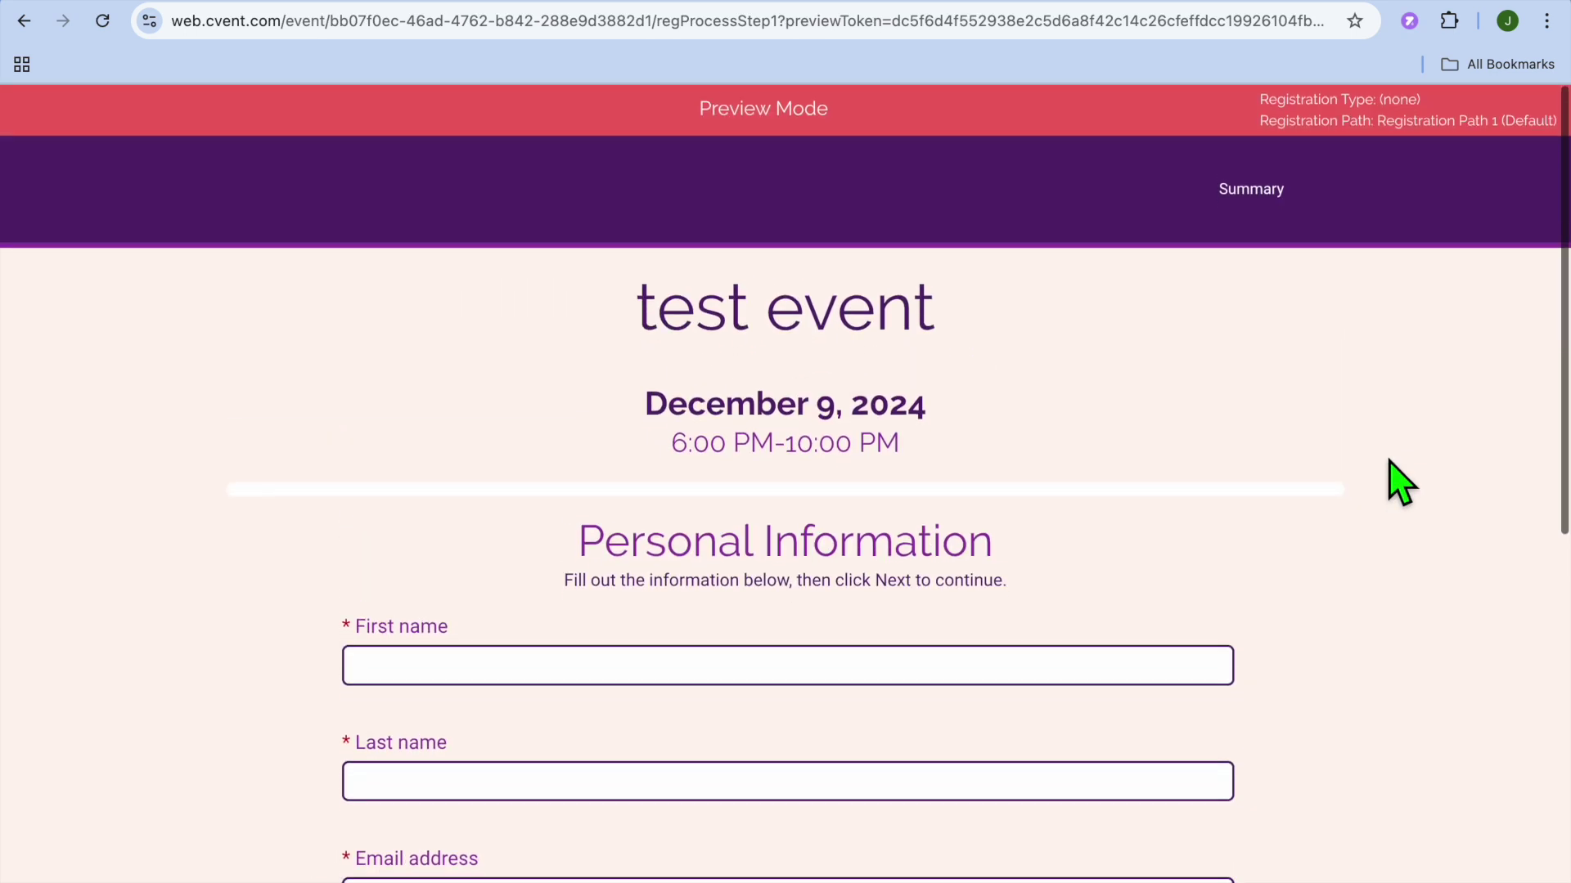